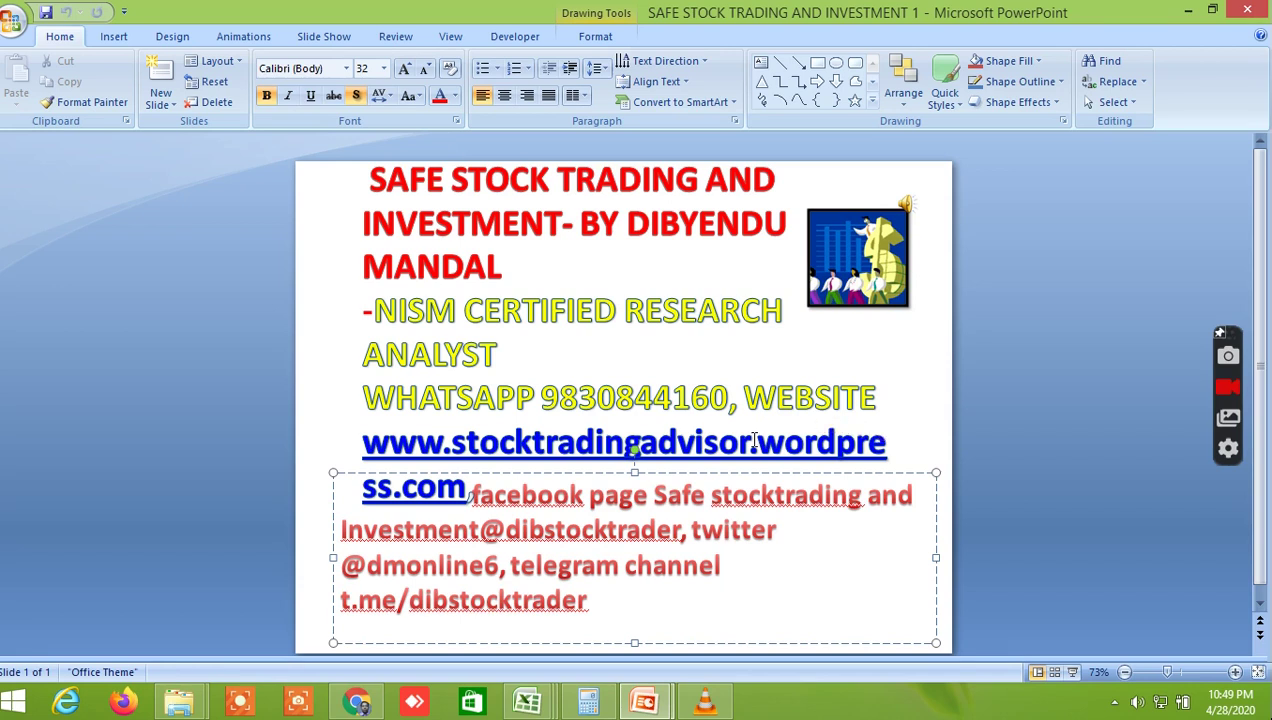
left_click(357, 352)
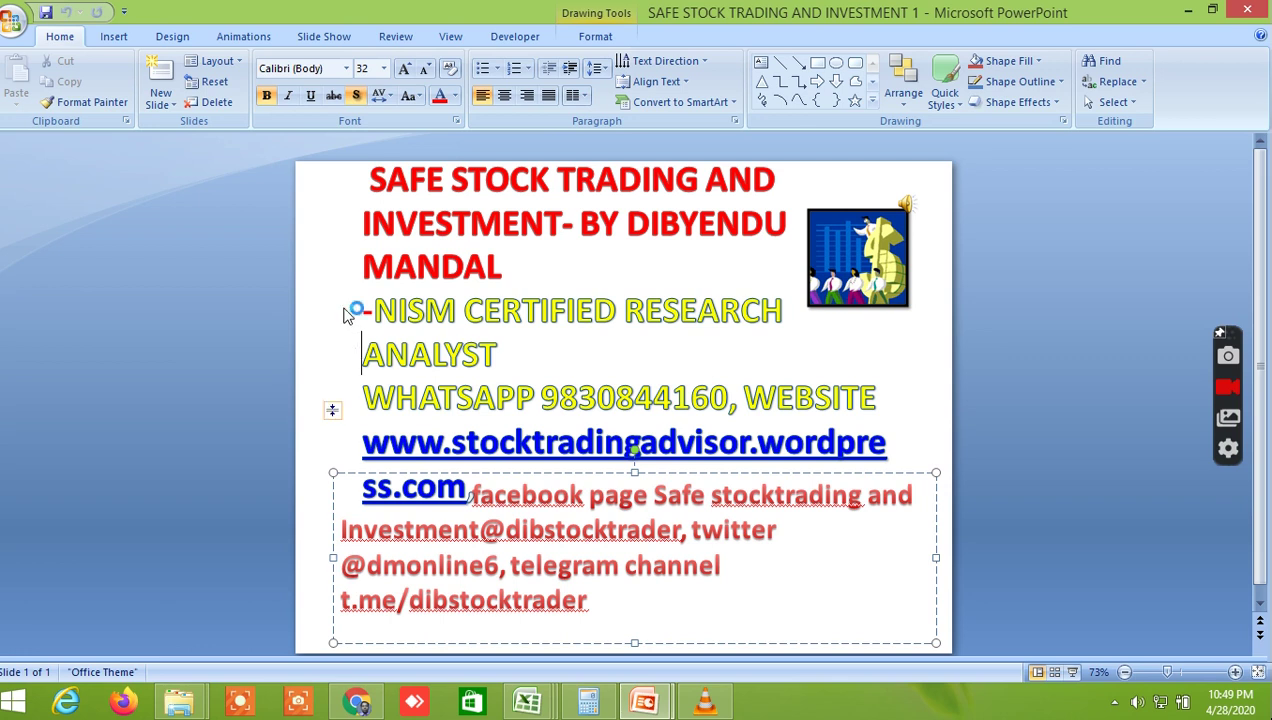
left_click(349, 233)
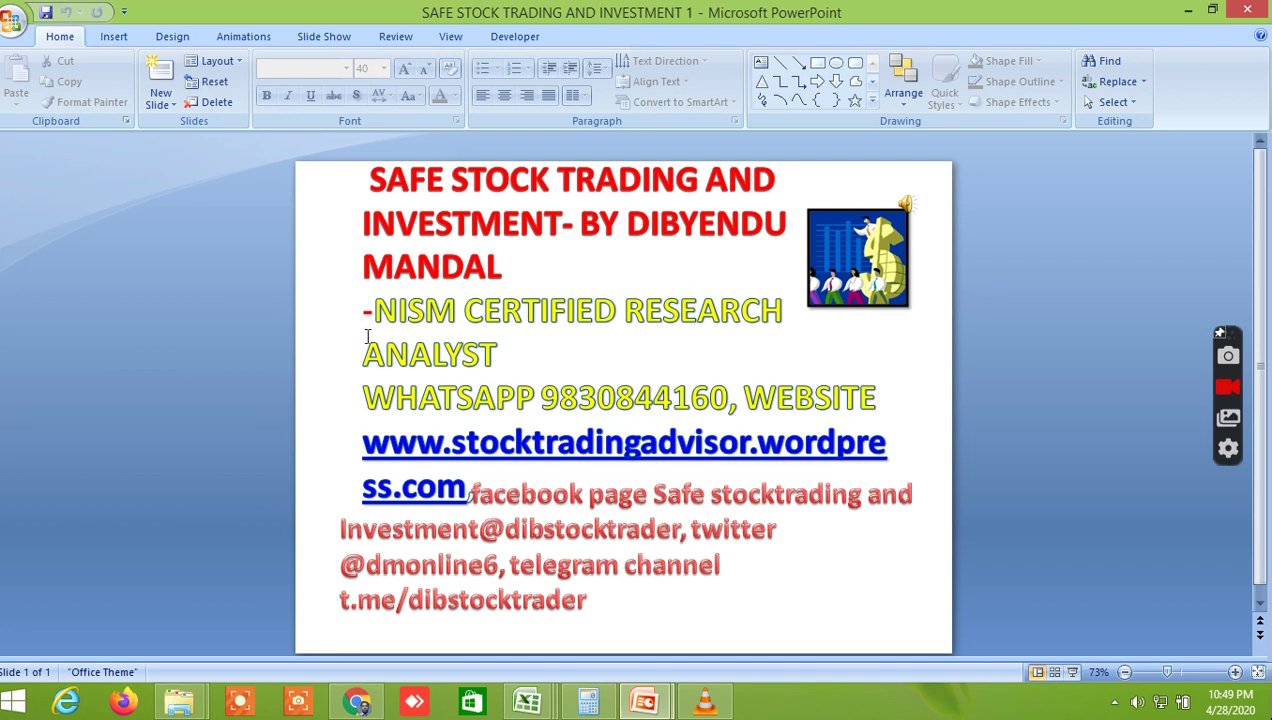
Step: Switch to the Downloads folder in File Explorer and open the Word document ONLINE WEBINAR ON STOCK MARKET TRAINING
mouse_move(180, 700)
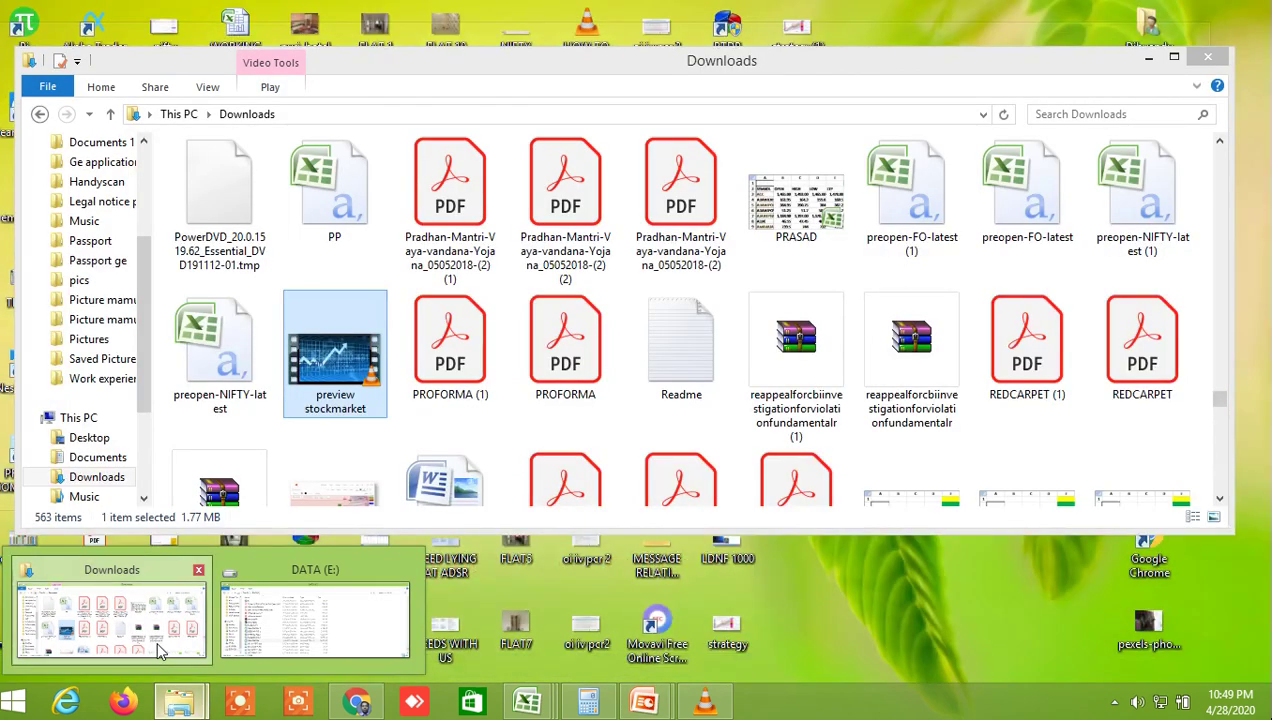
left_click(160, 652)
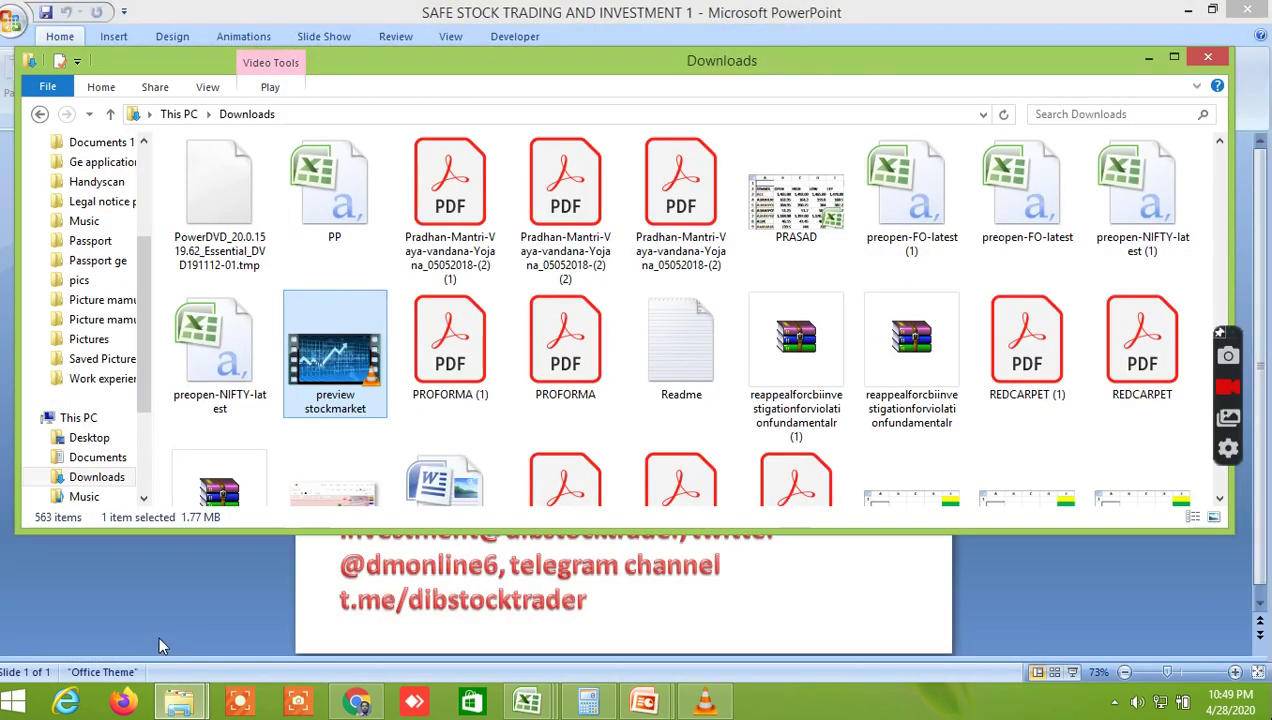
left_click(1027, 233)
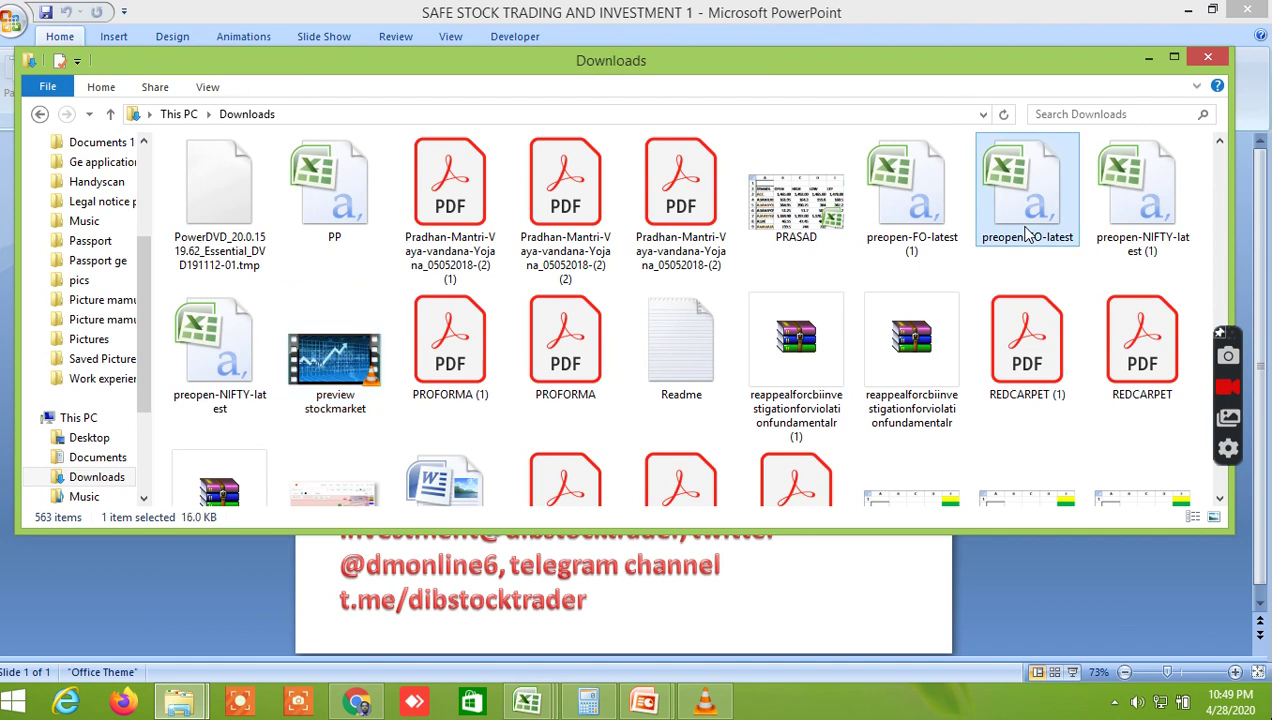
key("o")
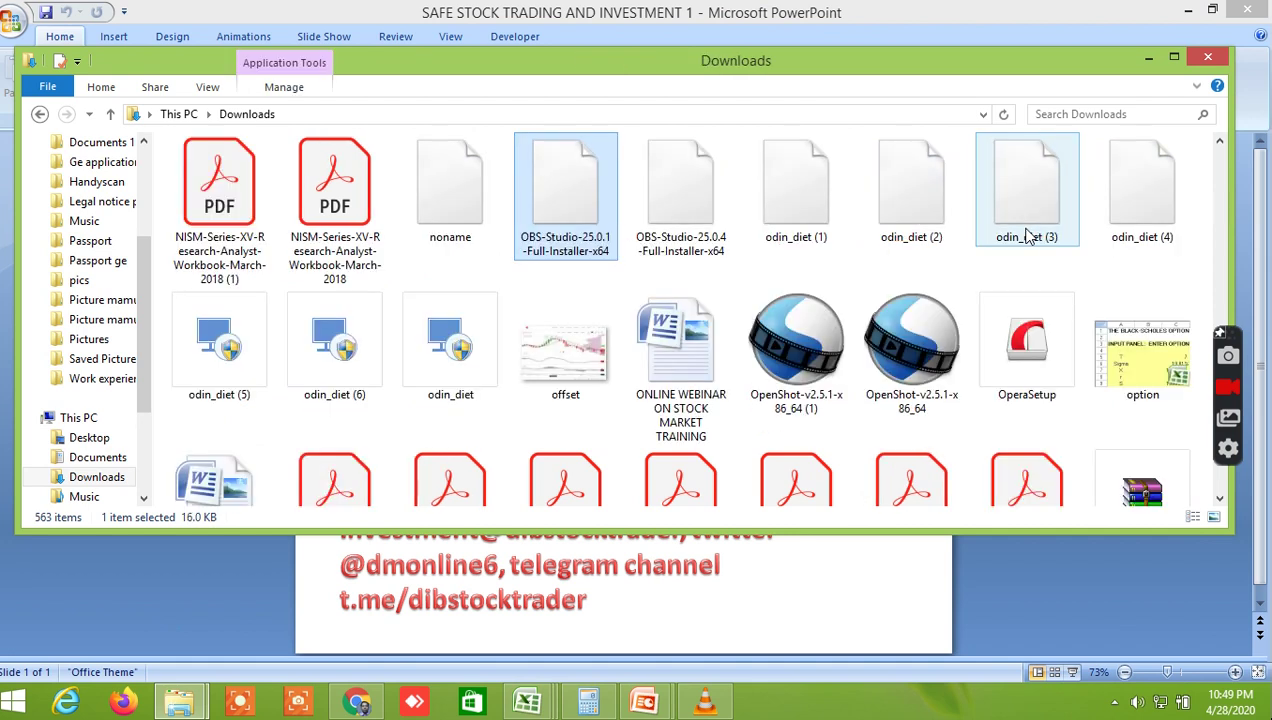
key("o")
key("o")
key("o")
key("o")
key("o")
key("o")
key("o")
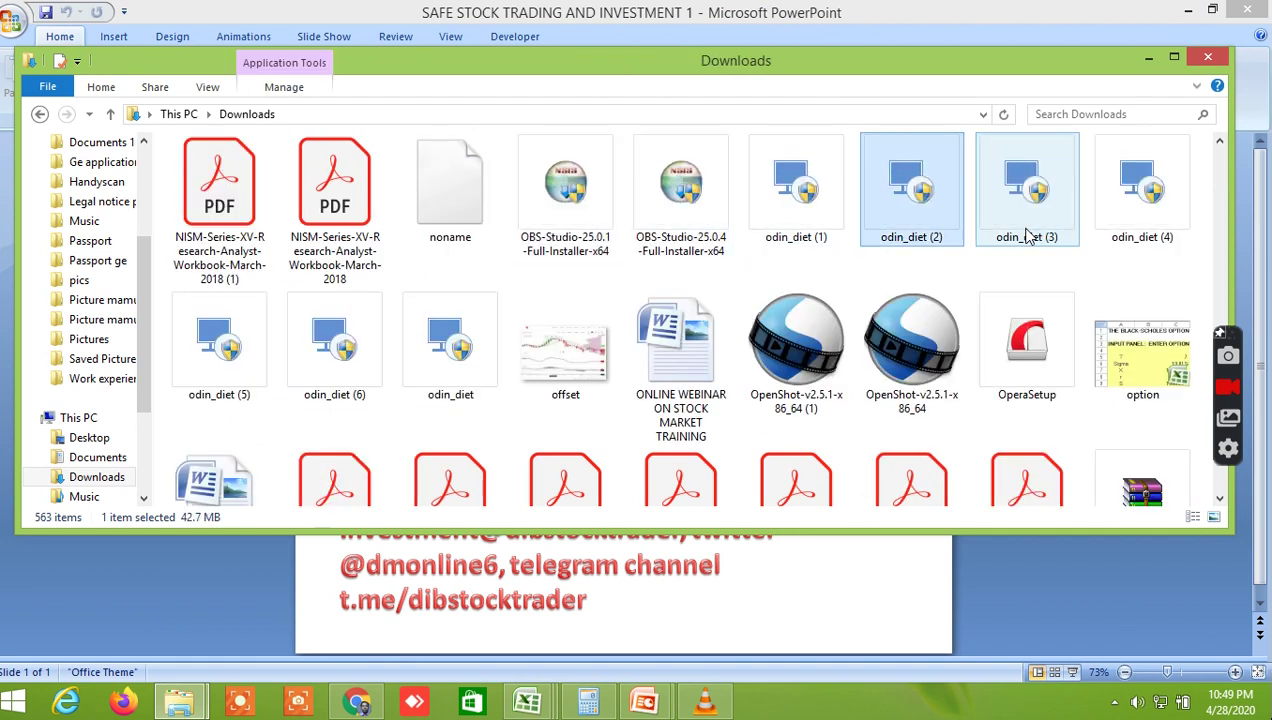
key("o")
key("o")
key("o")
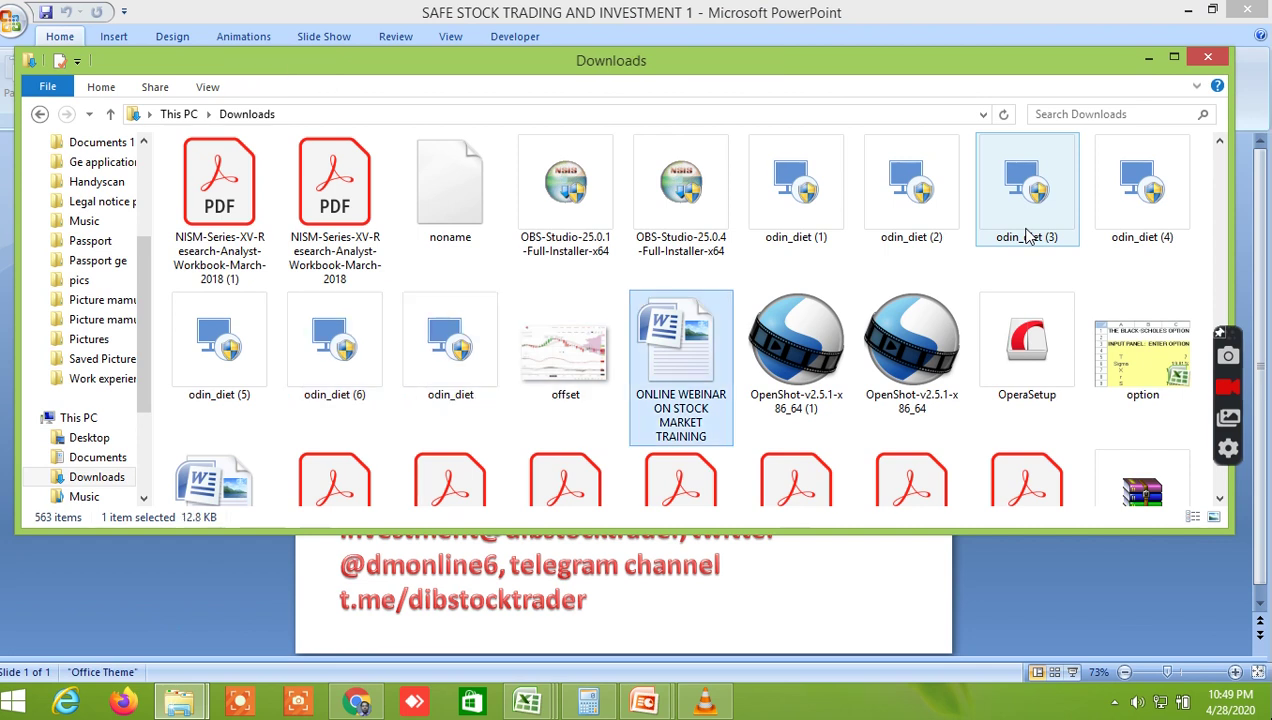
double_click(708, 382)
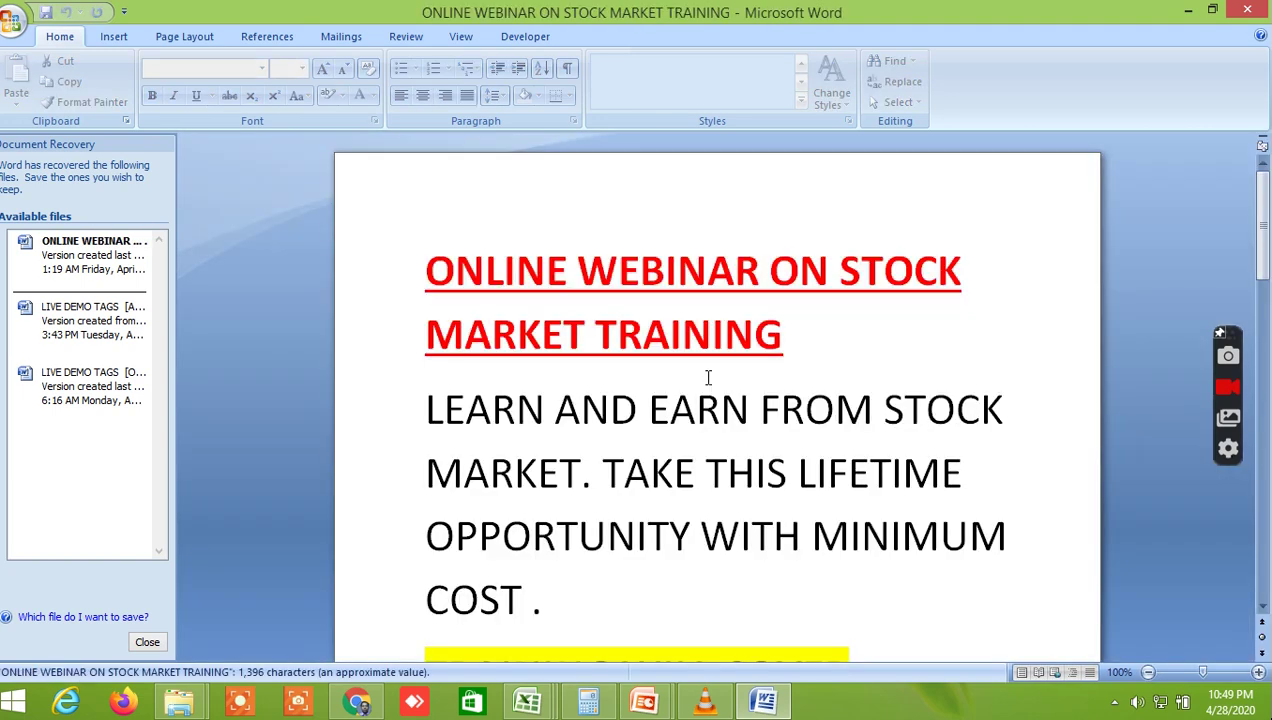
Step: Read through the webinar document from the training topics down to the registration and payment website
left_click_drag(1266, 256, 1262, 340)
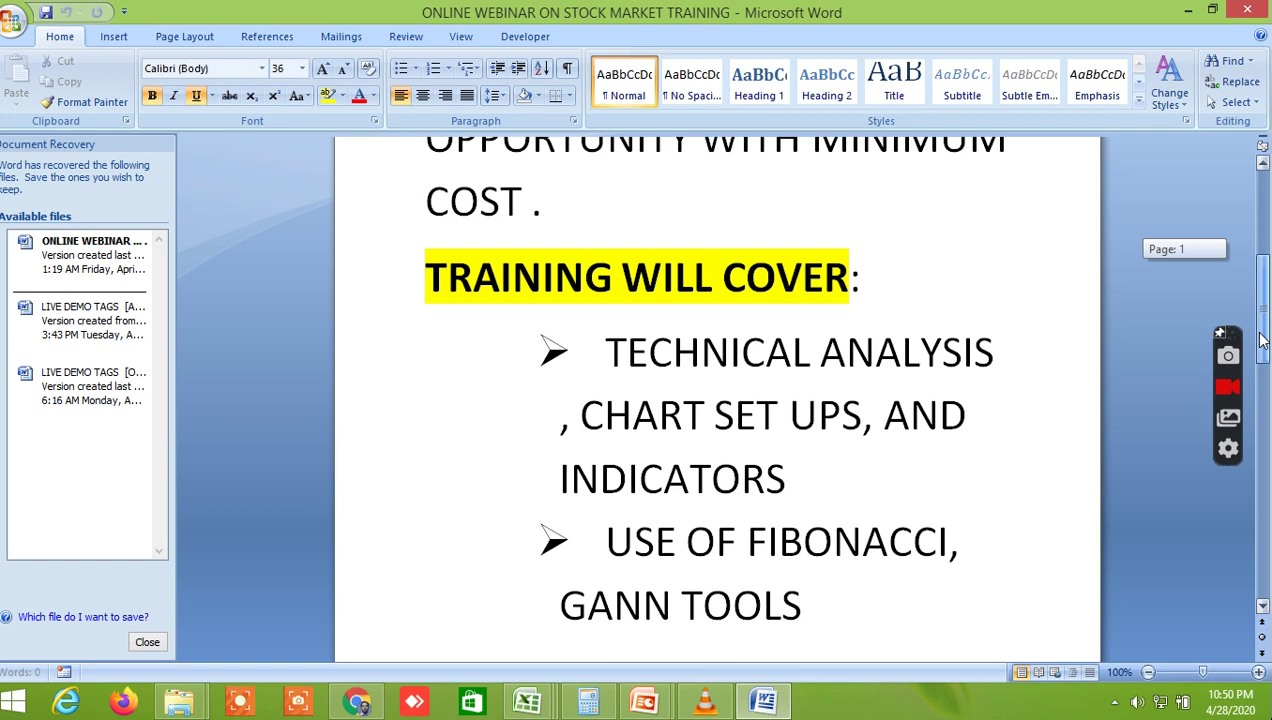
left_click_drag(1262, 340, 1242, 484)
key("ctrl+shift+Left")
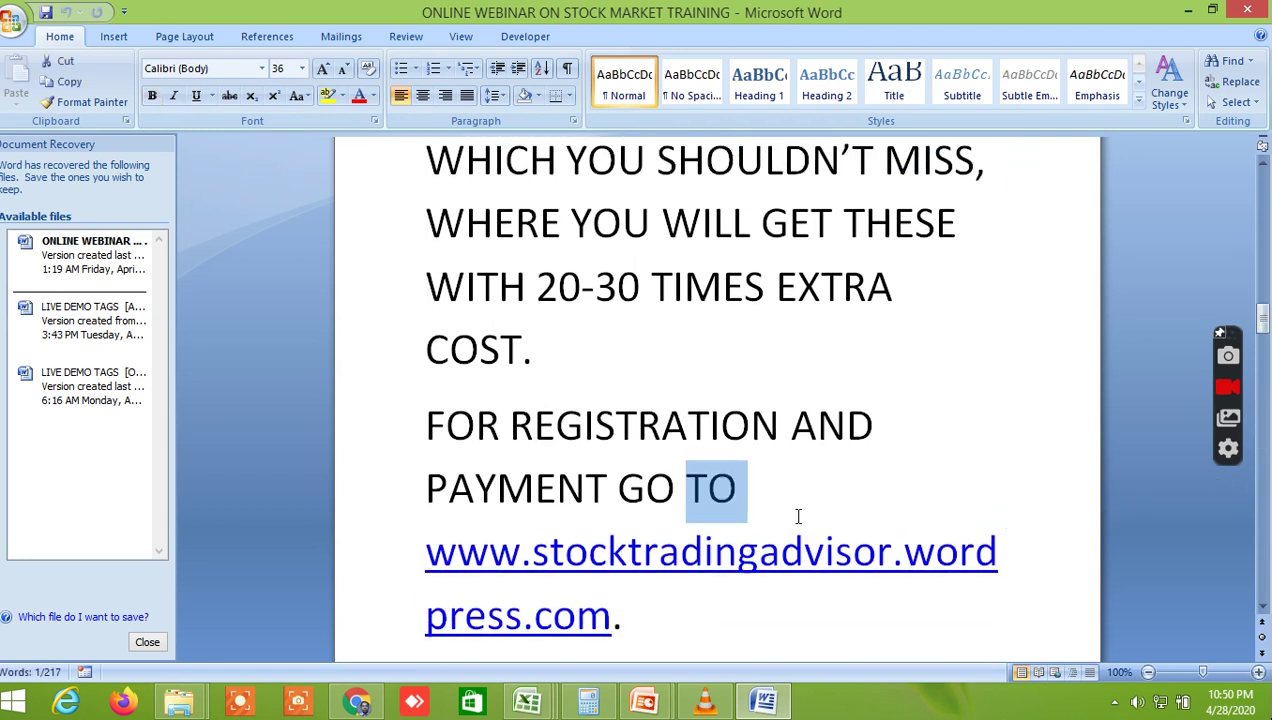
Step: Switch to Excel and bring up the workbook BUY LEVEL AND SELL LEVEL CUM SCREENER
left_click(528, 702)
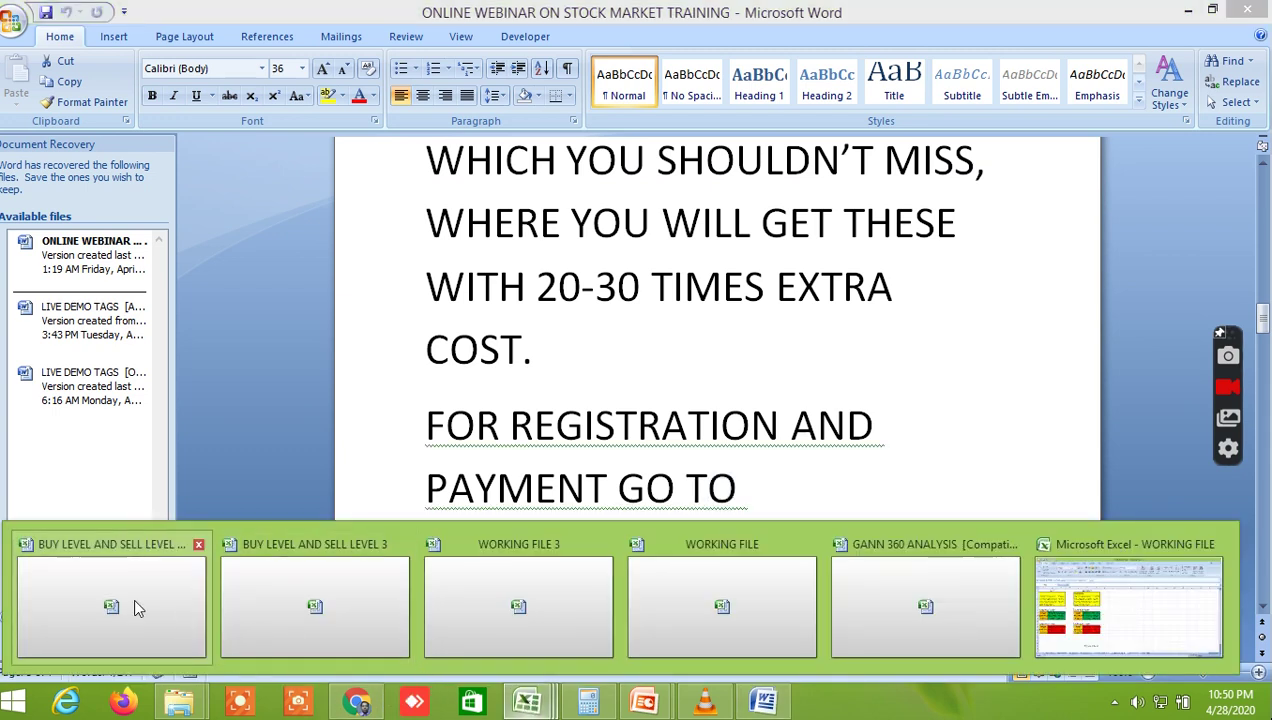
left_click(528, 702)
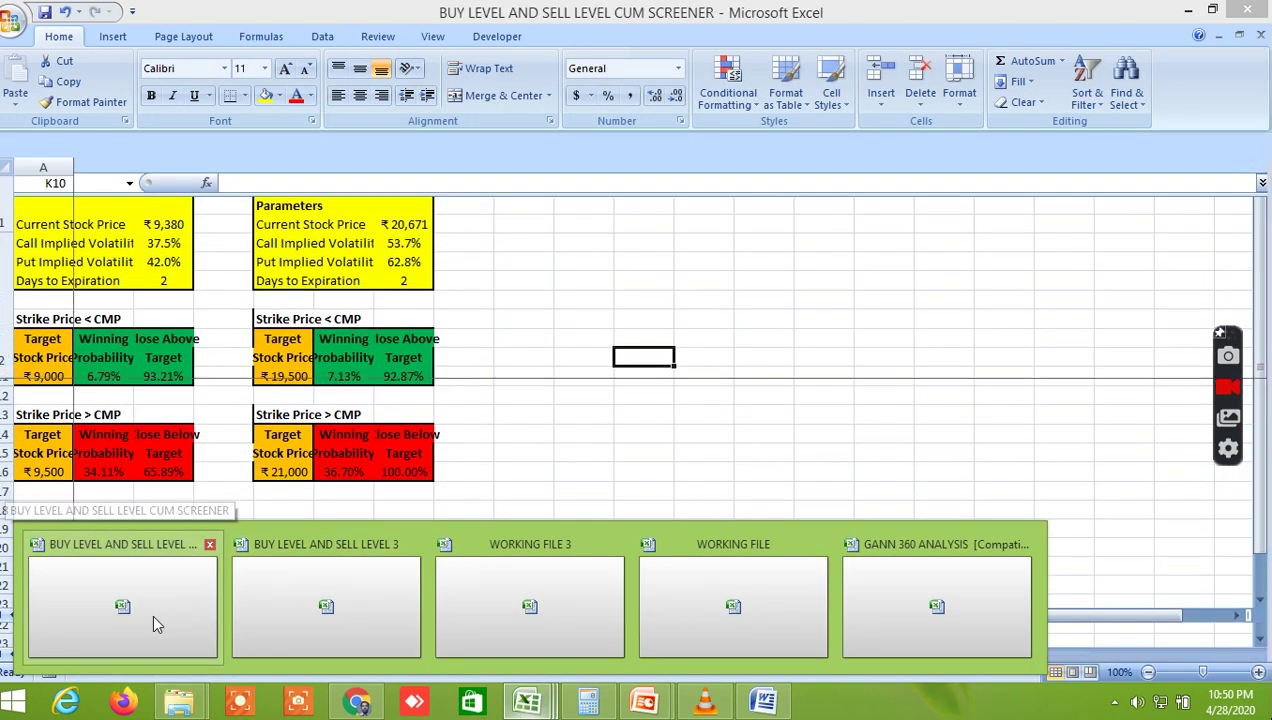
left_click(154, 618)
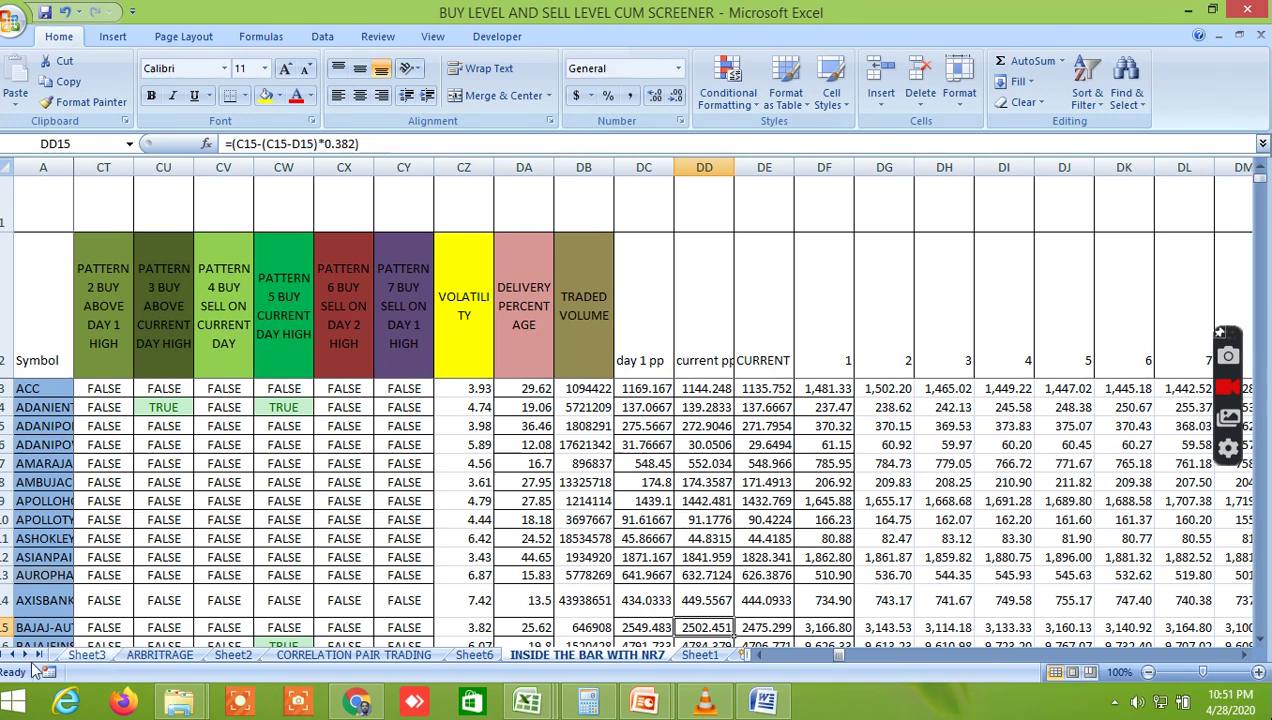
Step: Show the ALLBUY SELL LEVELSCUM SCREENER1 sheet and look through its stock rows, including volatility, delivery percentage and change in price
left_click(13, 655)
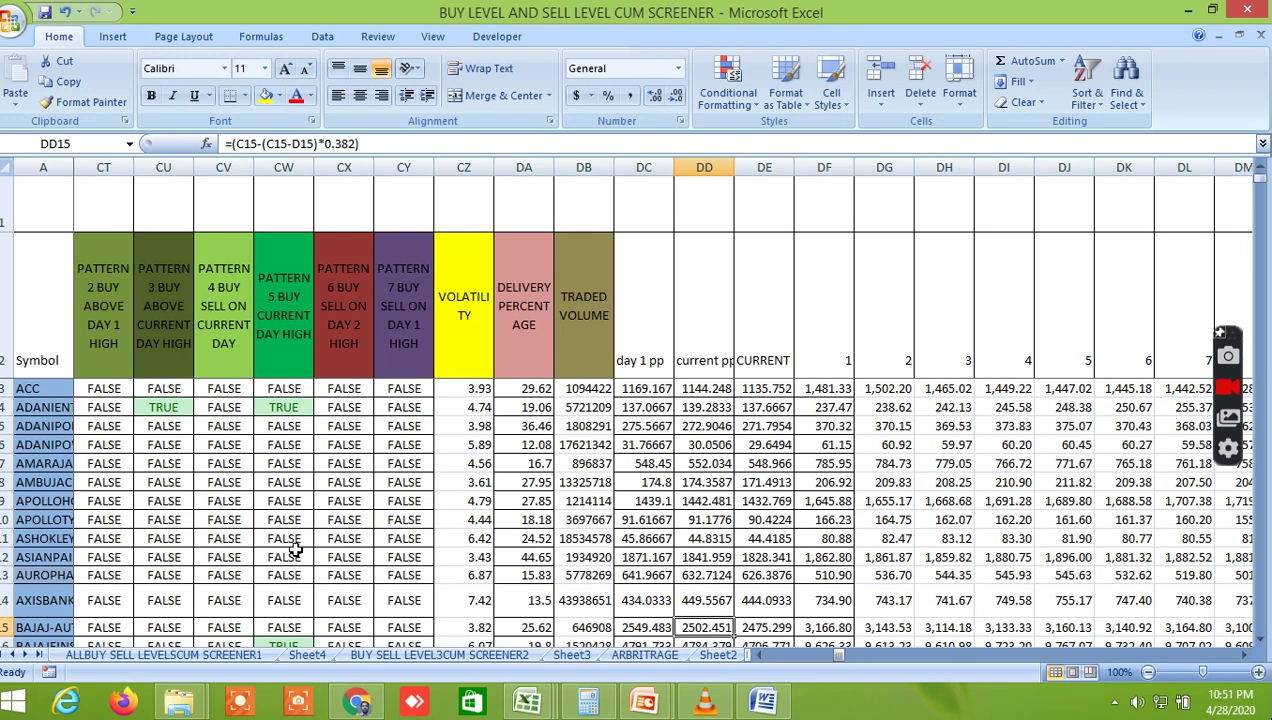
left_click(211, 656)
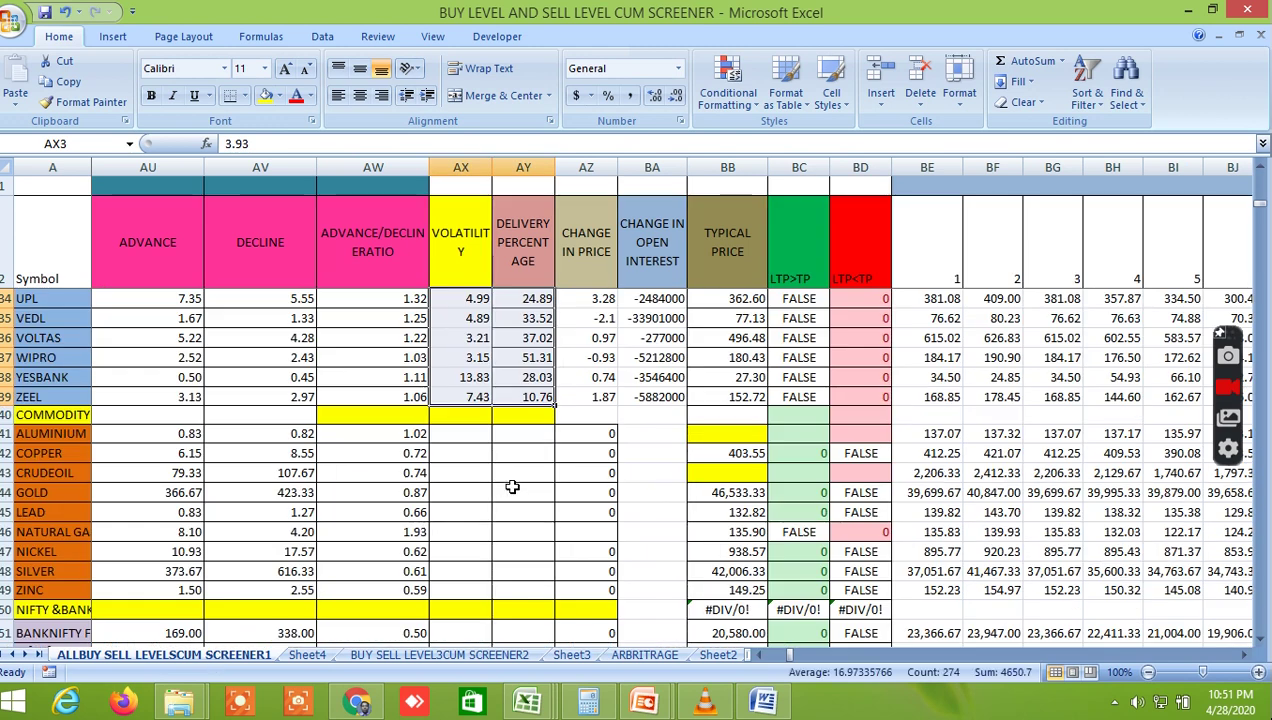
scroll(586, 500, "up", 3)
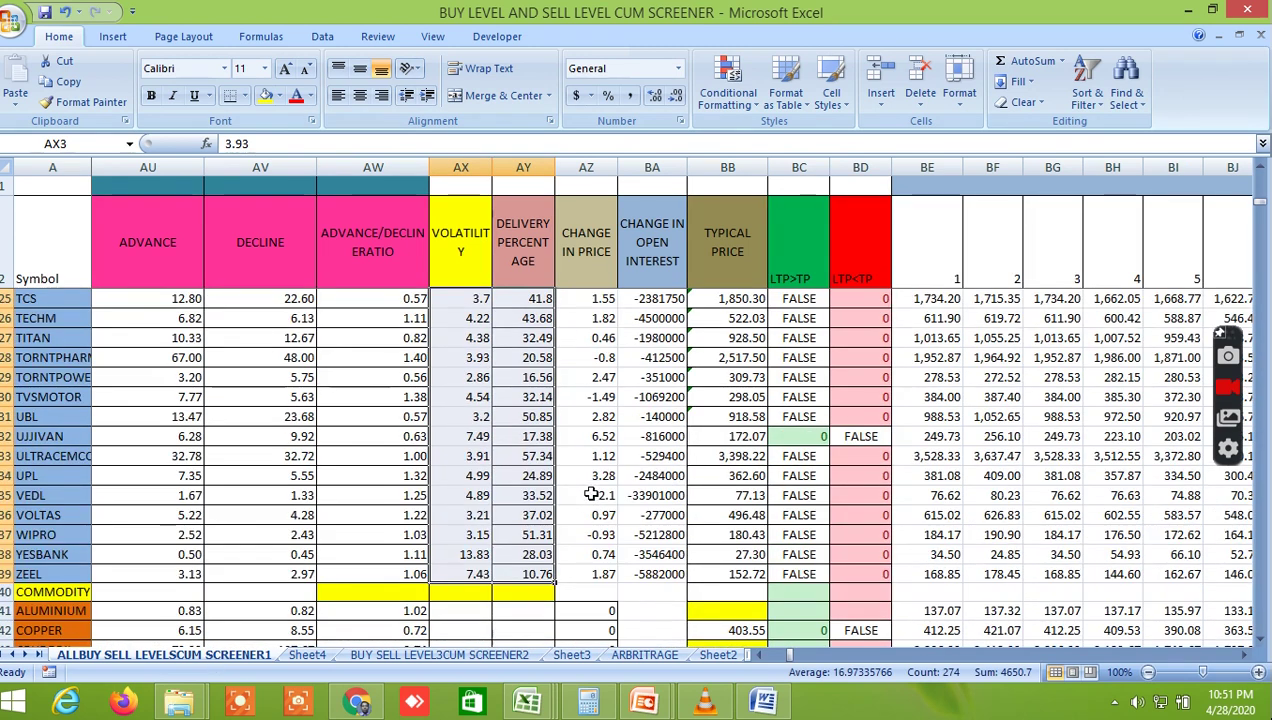
scroll(590, 498, "up", 3)
scroll(590, 490, "up", 4)
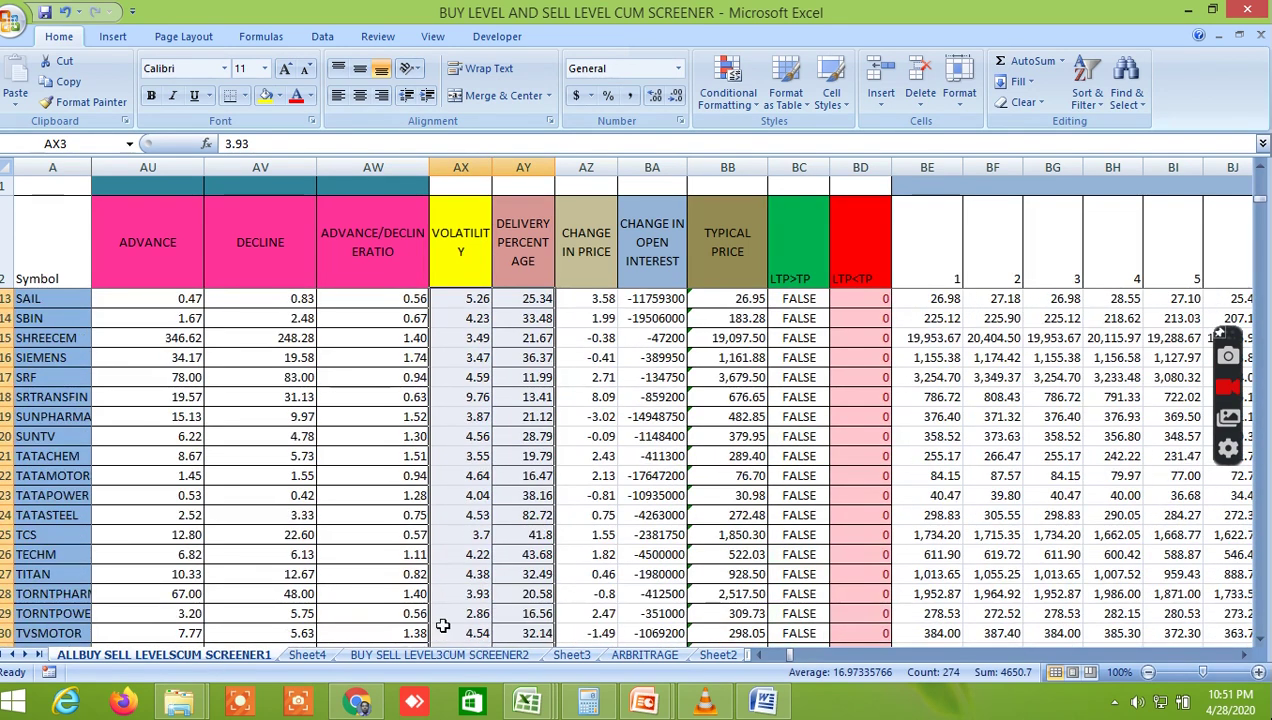
Step: Switch to the TradingView NIFTY chart in Chrome, close the advertisement and hide the upgrade offer
left_click(356, 700)
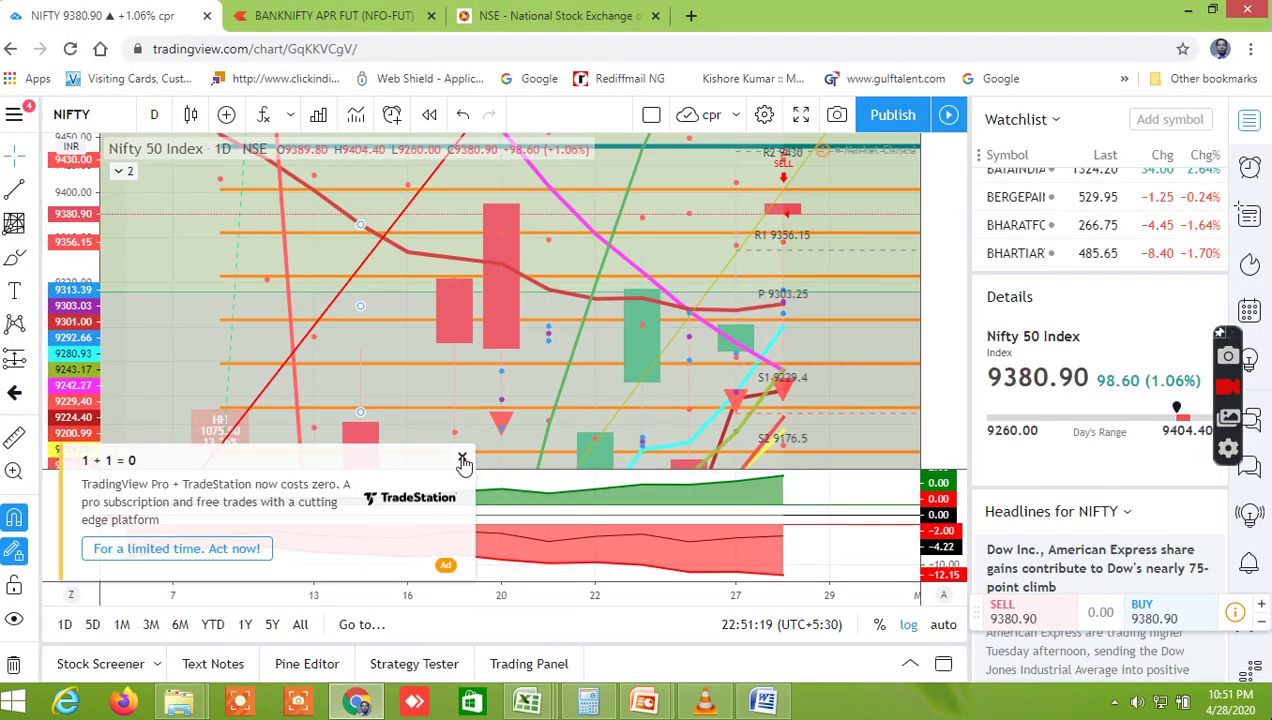
left_click(462, 461)
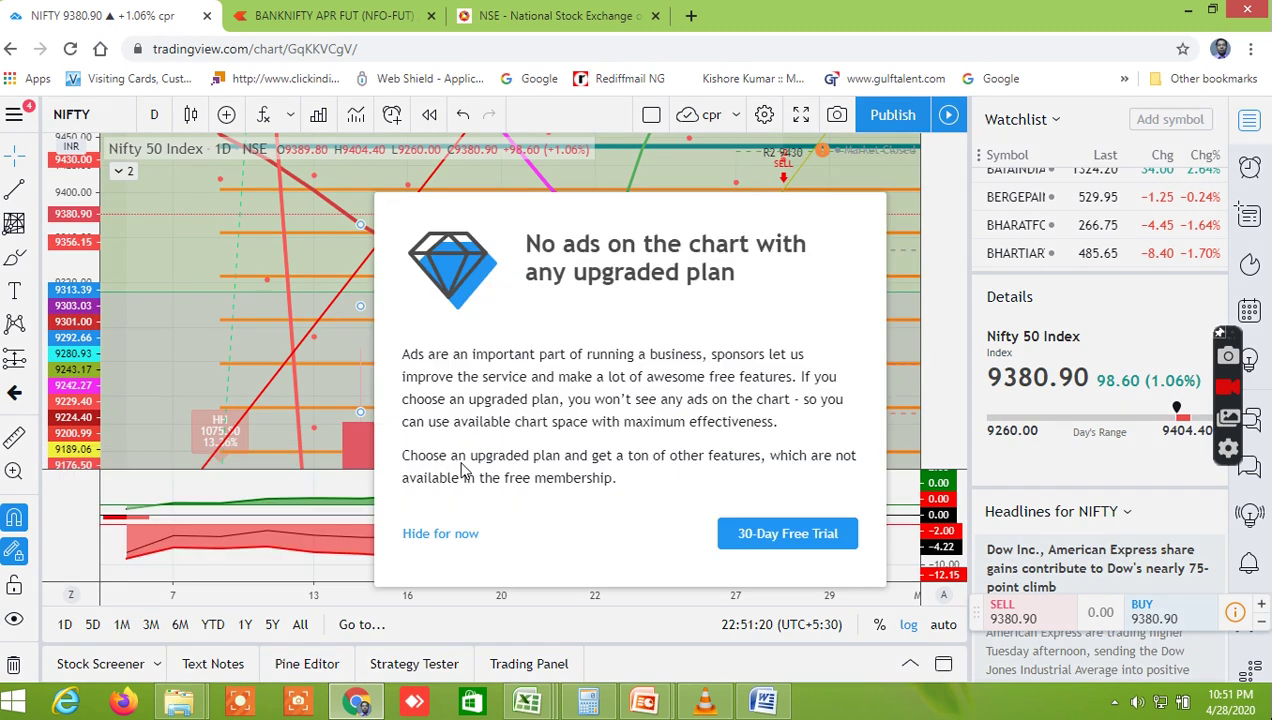
left_click(452, 535)
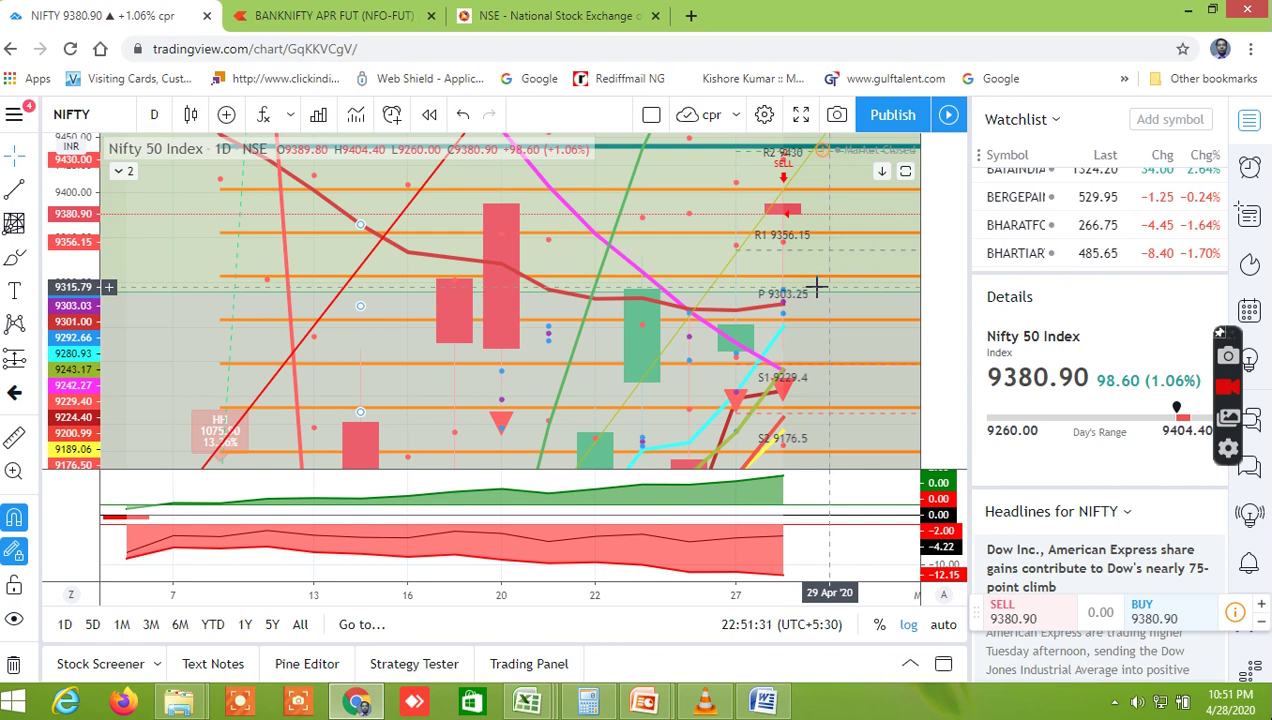
Step: Examine the latest Nifty 50 daily candles around the pivot, R1 and R2 levels, and check the list of applied indicators
left_click_drag(808, 282, 756, 355)
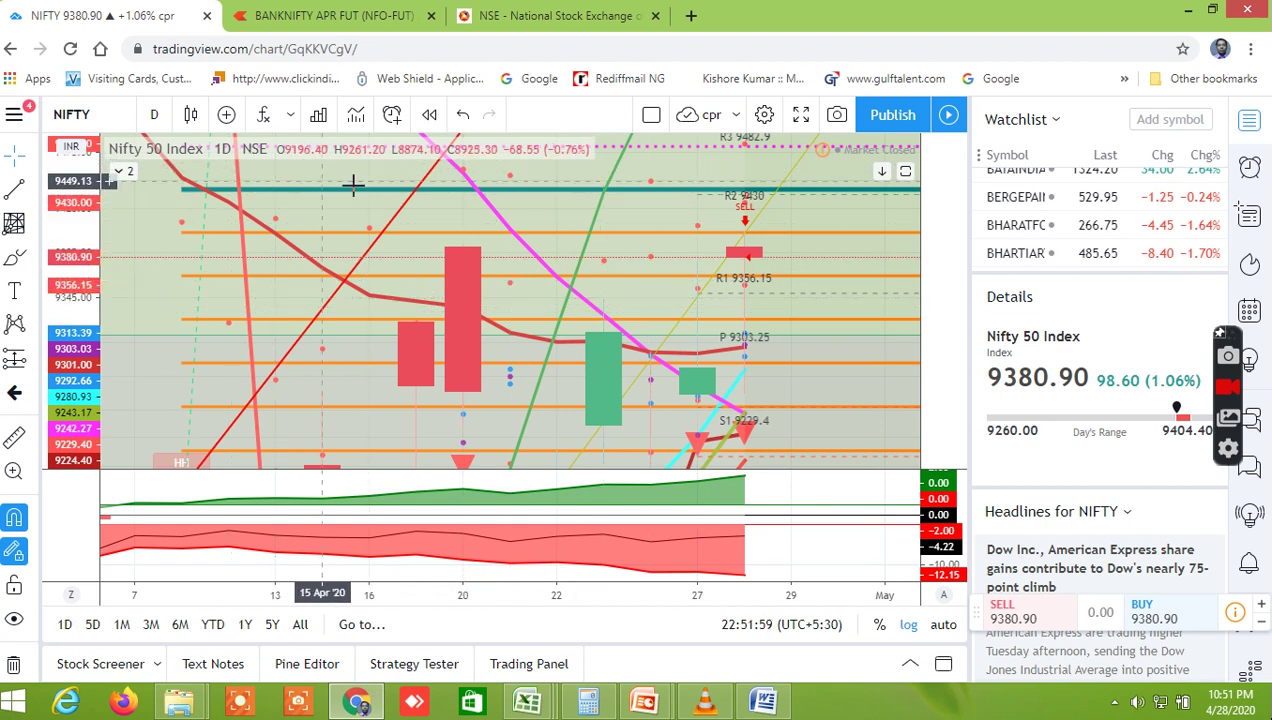
left_click_drag(439, 279, 551, 276)
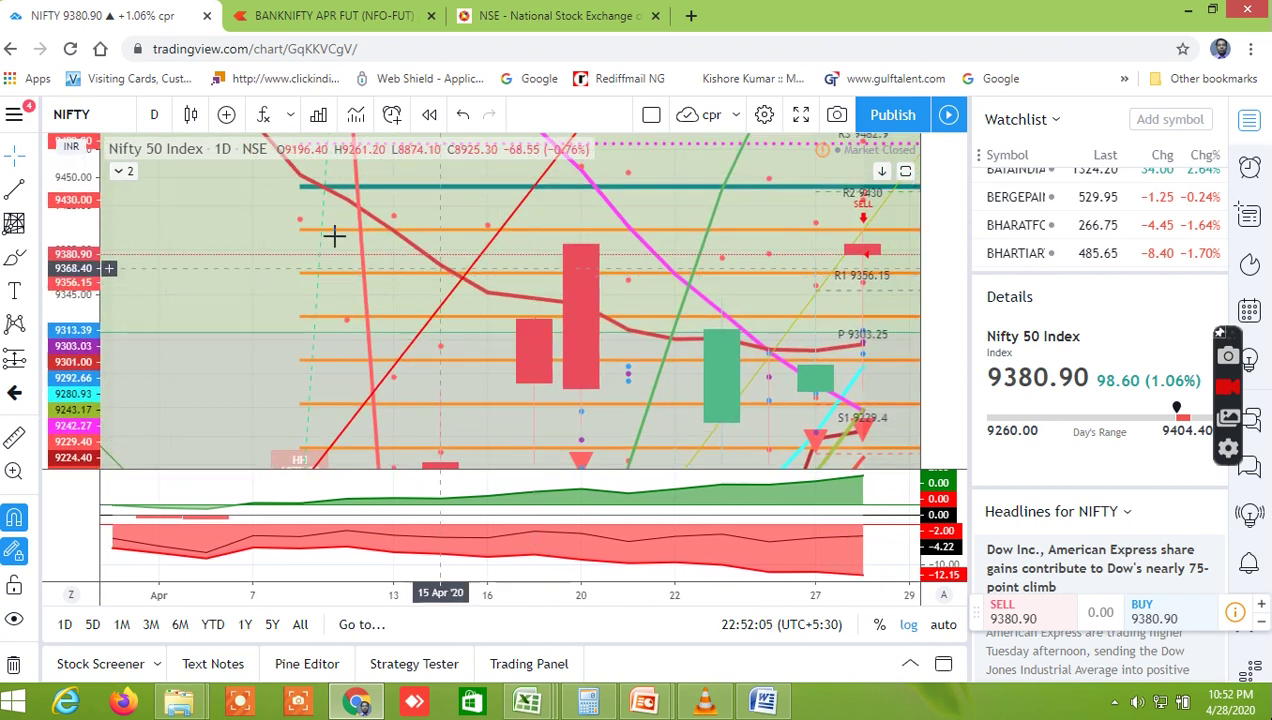
left_click(120, 172)
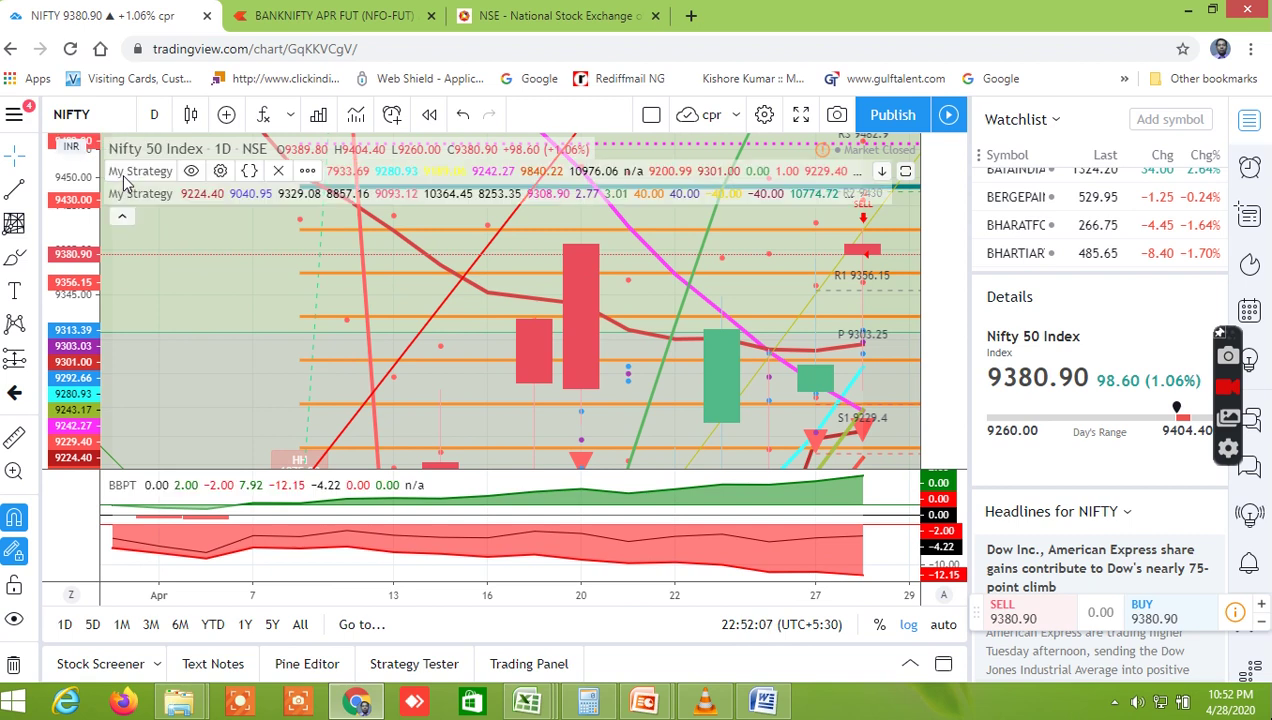
left_click(121, 216)
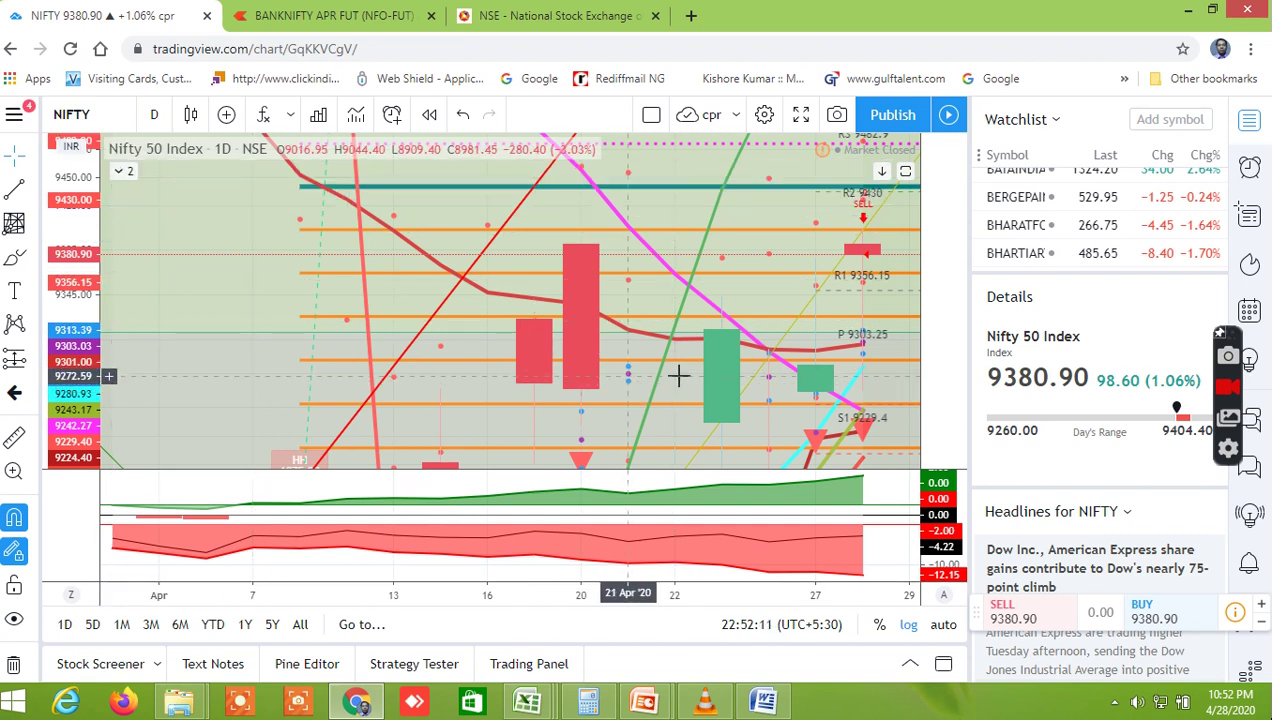
left_click_drag(640, 325, 488, 361)
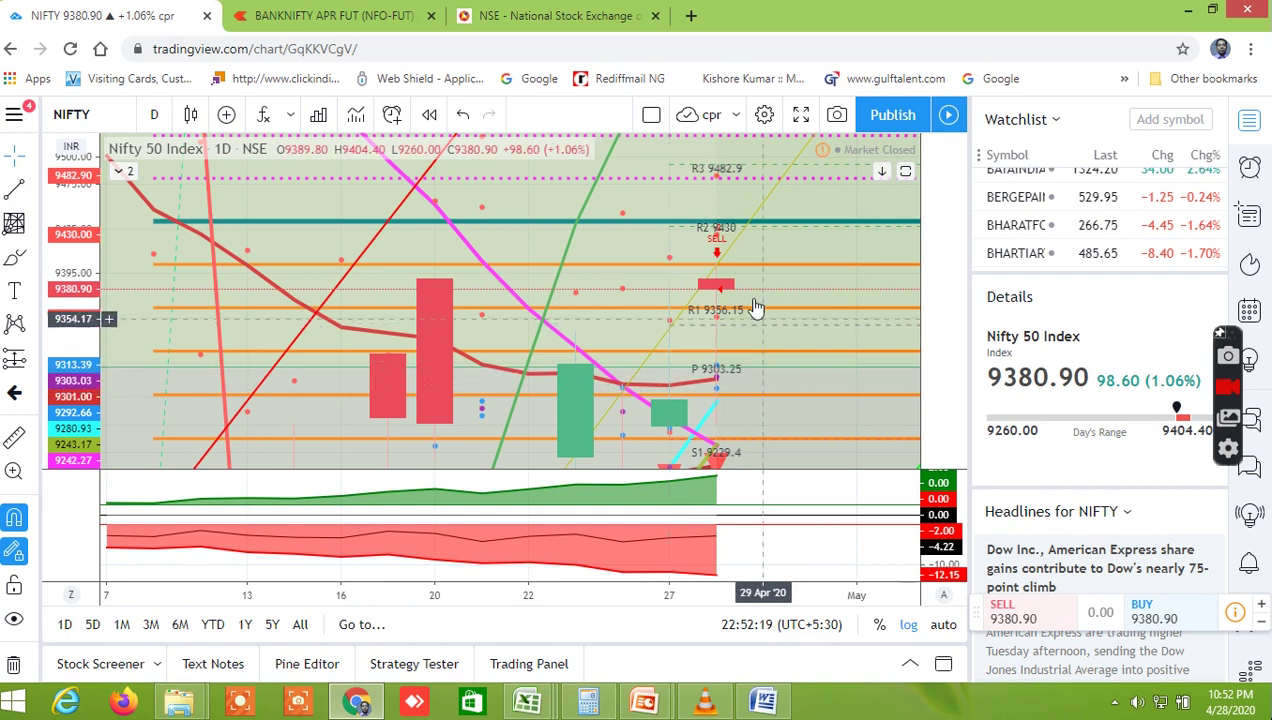
left_click_drag(785, 323, 732, 292)
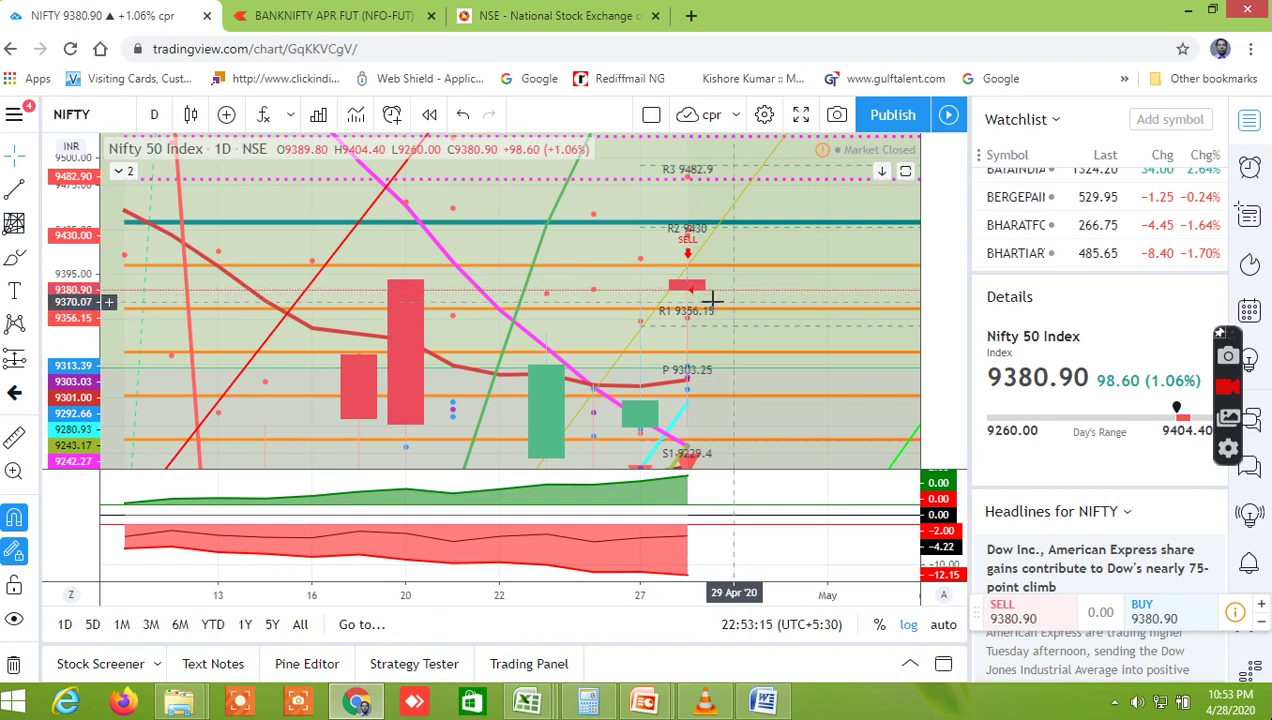
Step: Examine the Nifty 50 daily chart over a wider date and price range, comparing the April candles with the S3 to R3 levels
scroll(644, 300, "down", 3)
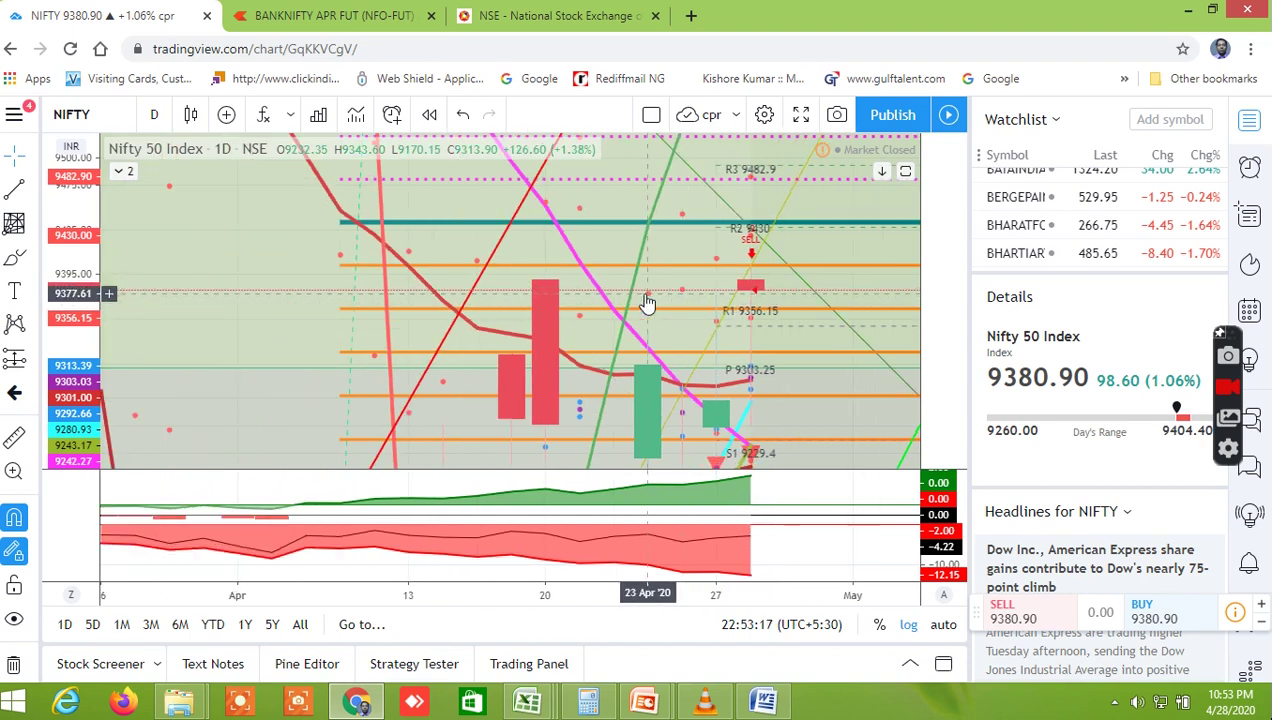
left_click_drag(65, 330, 67, 455)
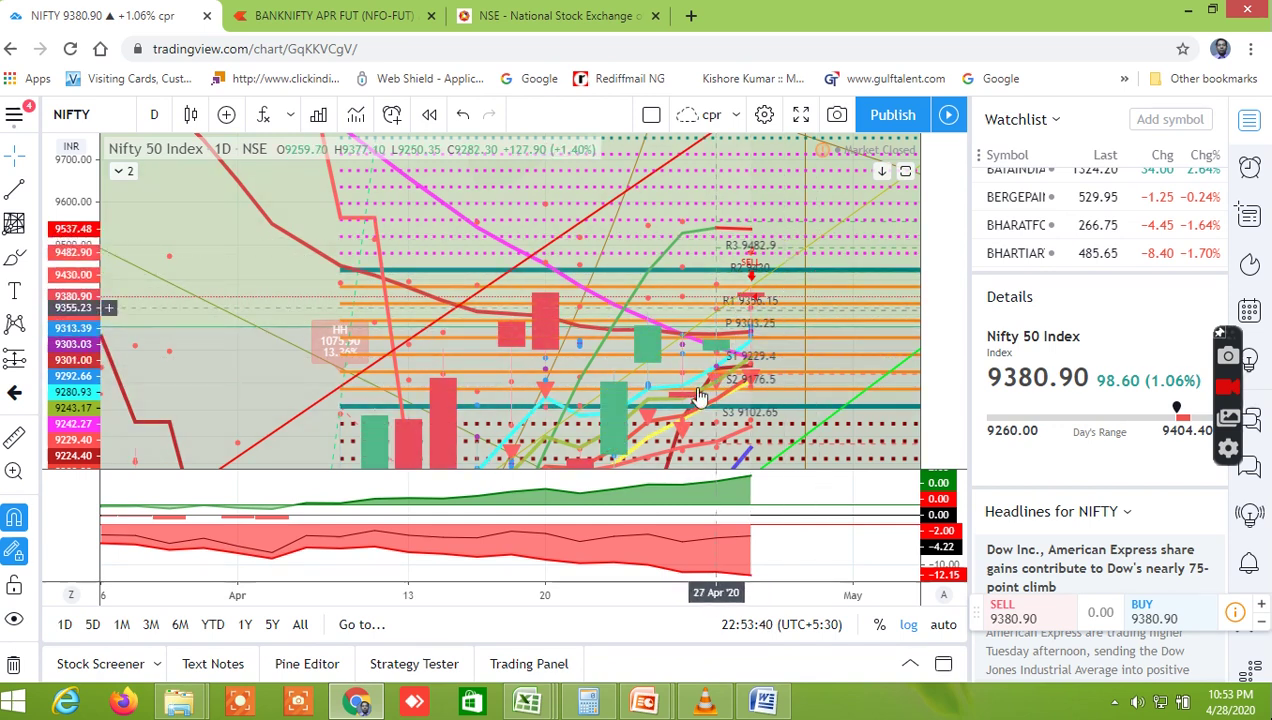
scroll(625, 335, "up", 1)
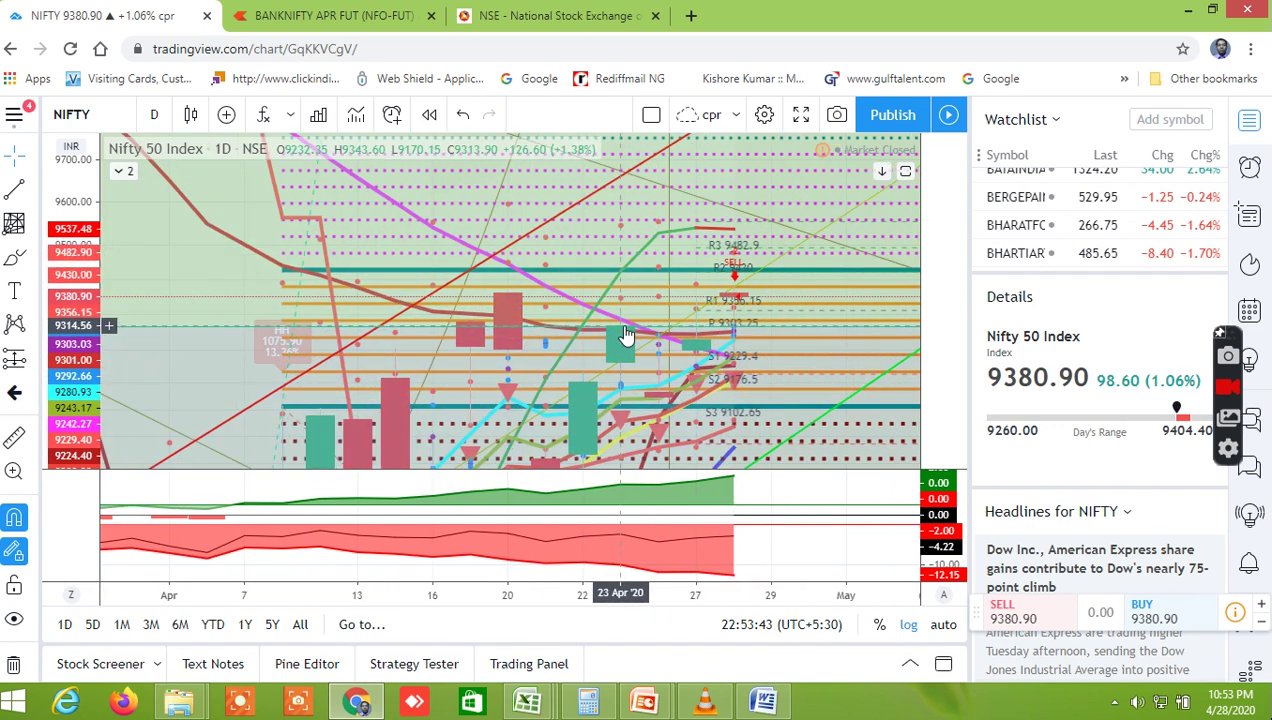
left_click_drag(72, 345, 64, 212)
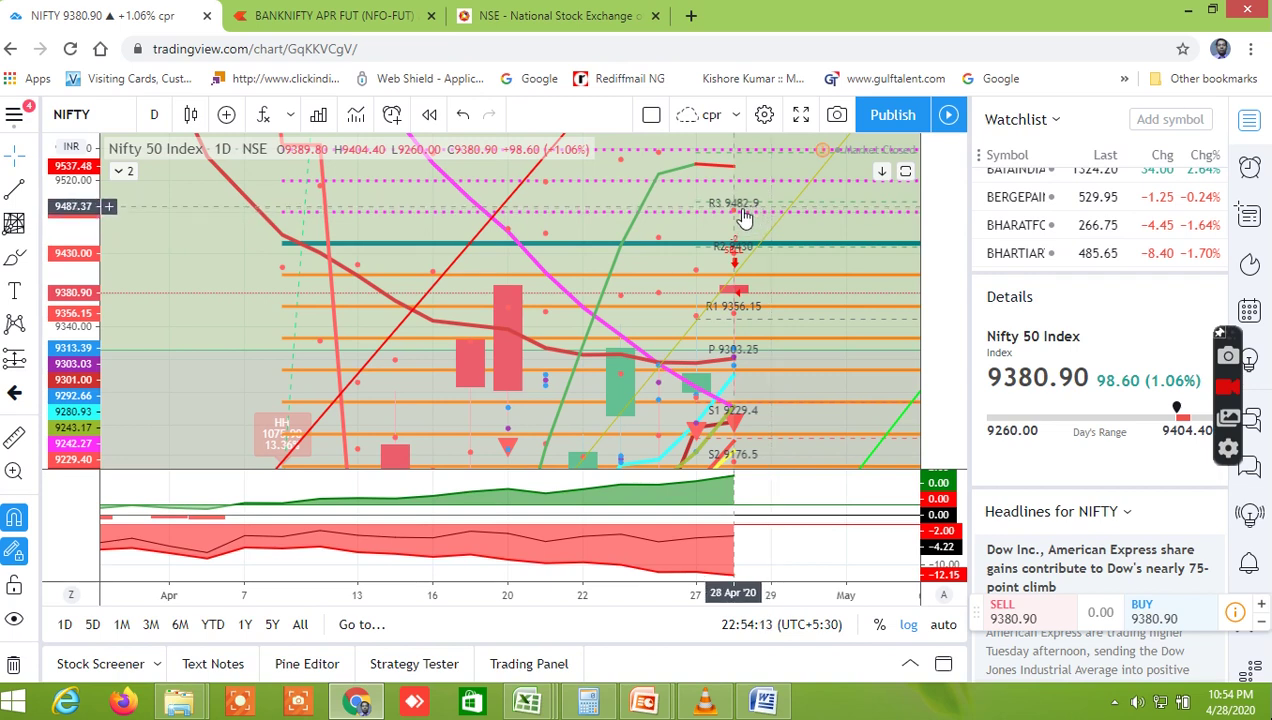
left_click_drag(67, 290, 71, 346)
right_click(76, 367)
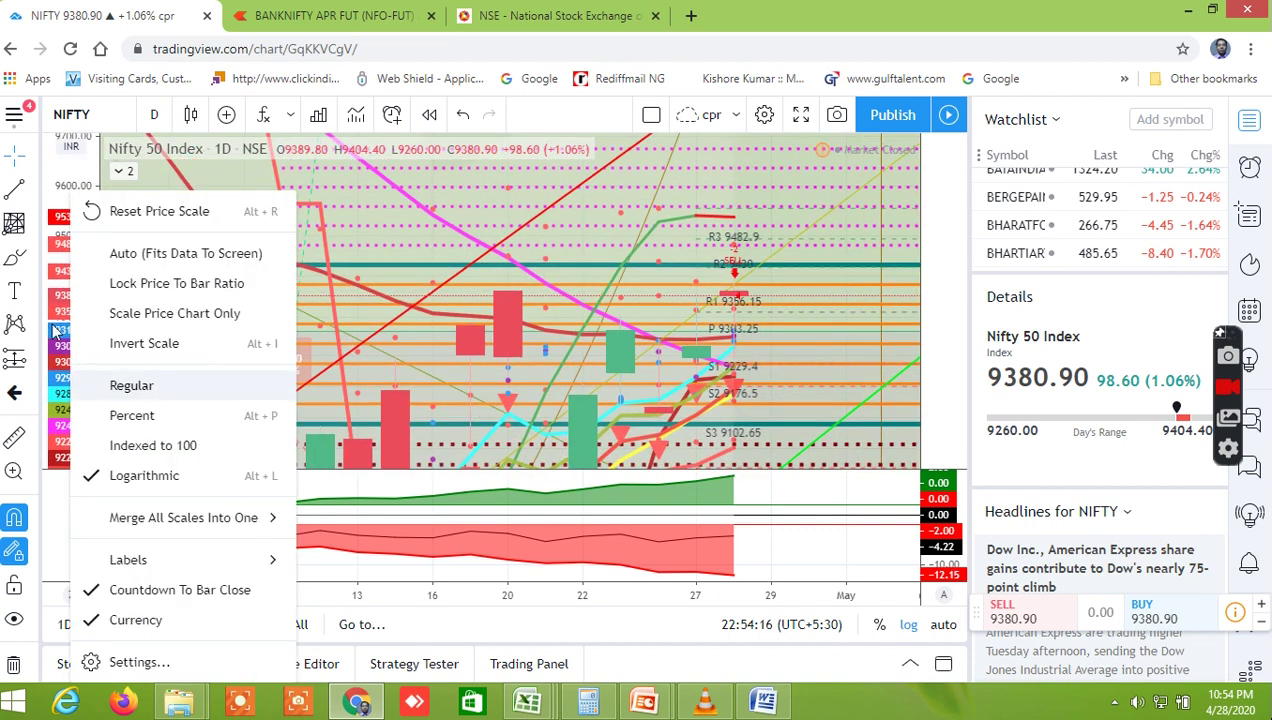
left_click(500, 287)
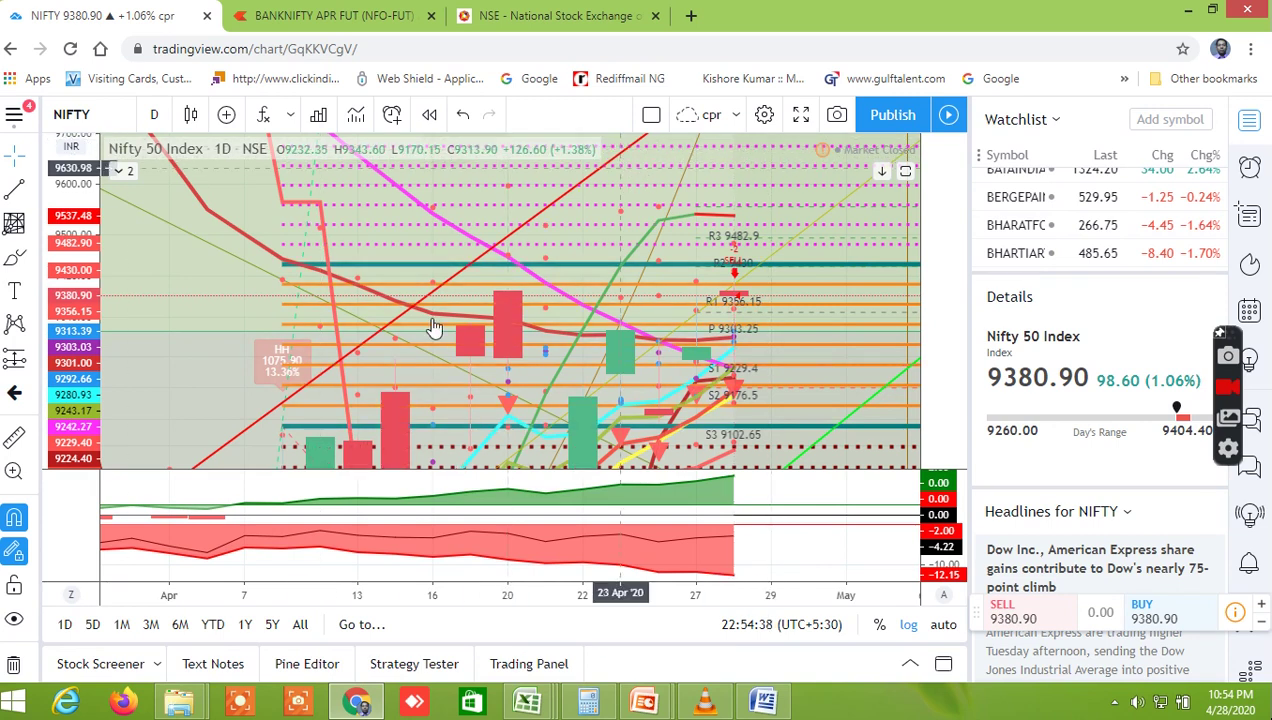
left_click_drag(78, 340, 87, 395)
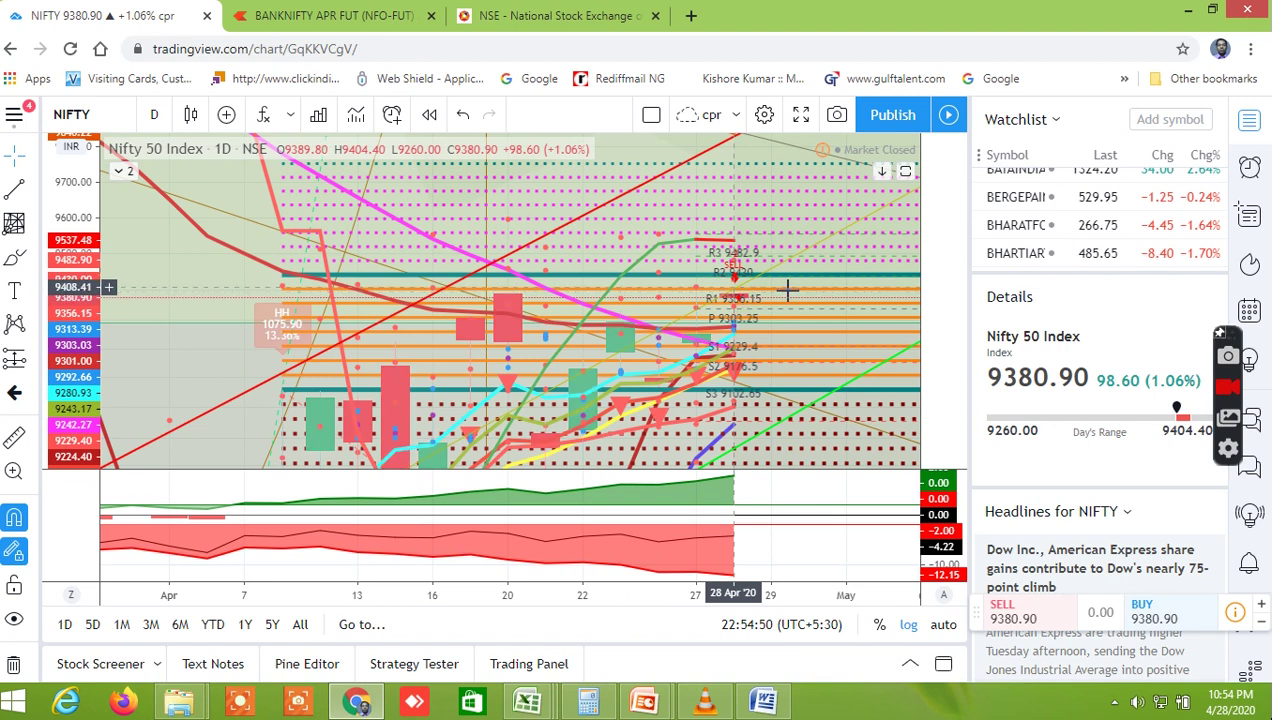
scroll(783, 291, "up", 2)
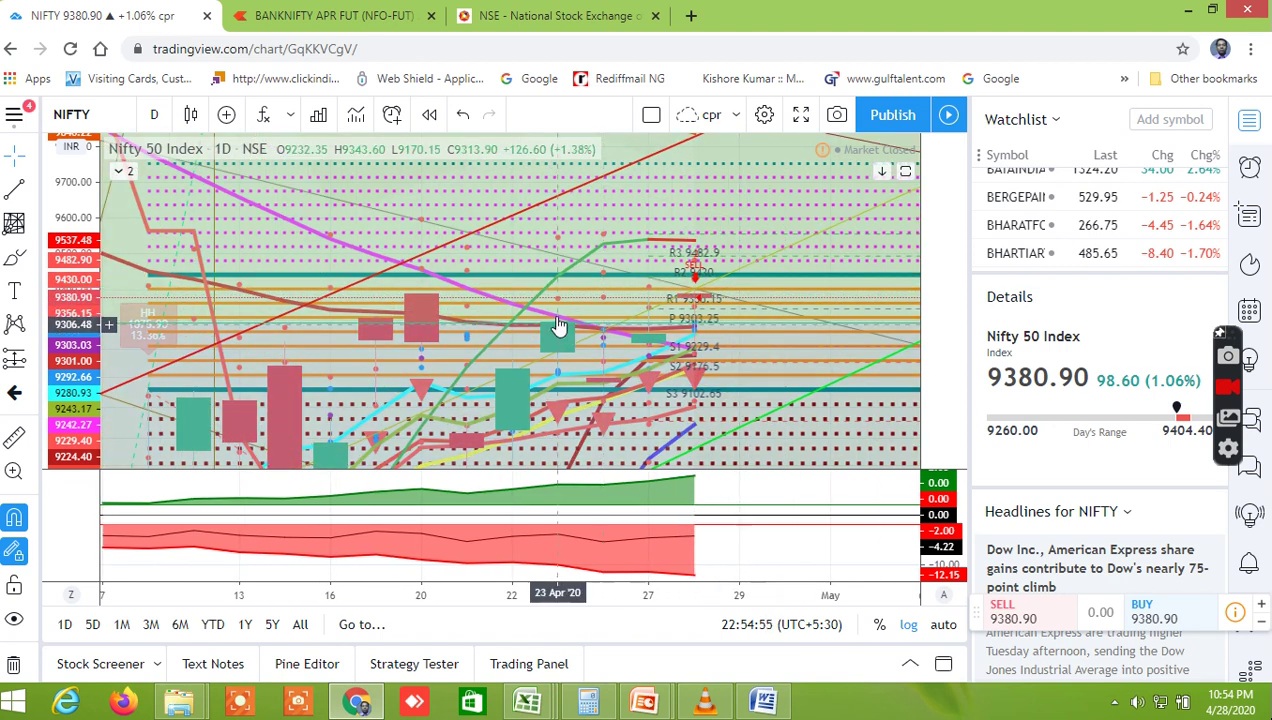
Step: Examine the mid-March to late-April Nifty 50 daily candles against the S3 to R3 levels and the moving average lines
scroll(585, 307, "down", 2)
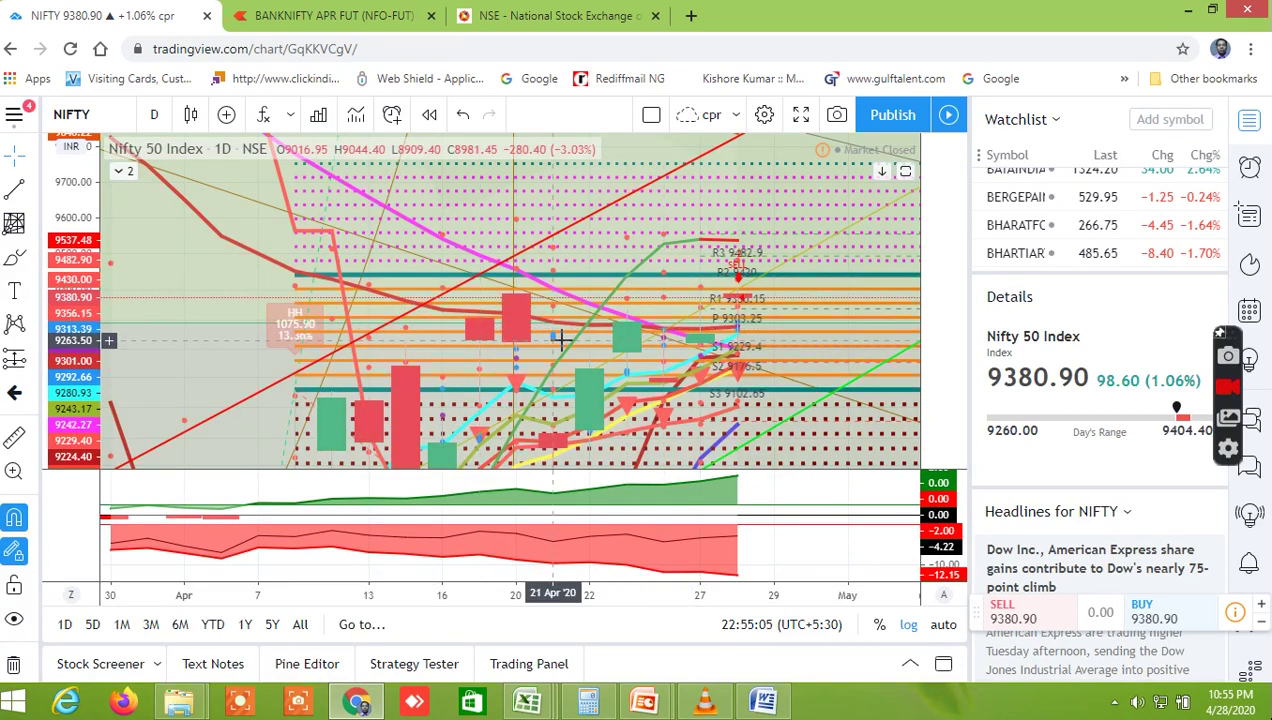
scroll(560, 340, "down", 1)
scroll(560, 340, "down", 3)
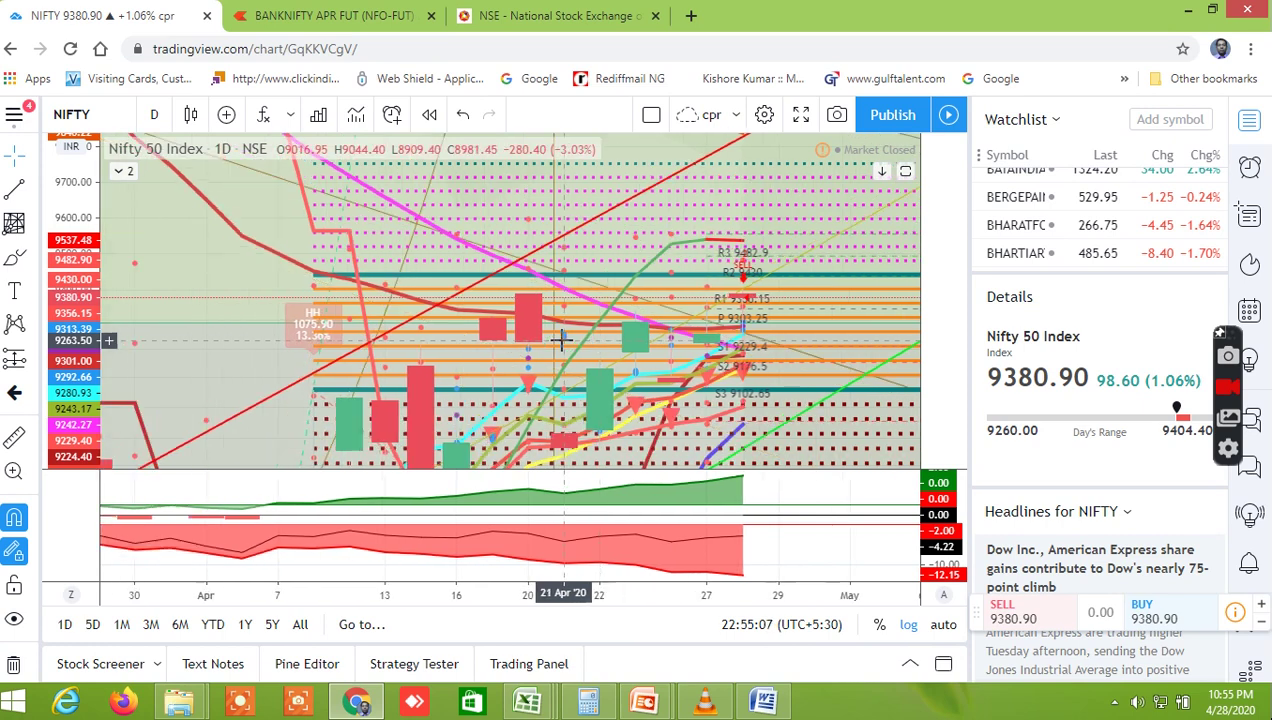
left_click_drag(560, 340, 597, 348)
scroll(597, 348, "up", 1)
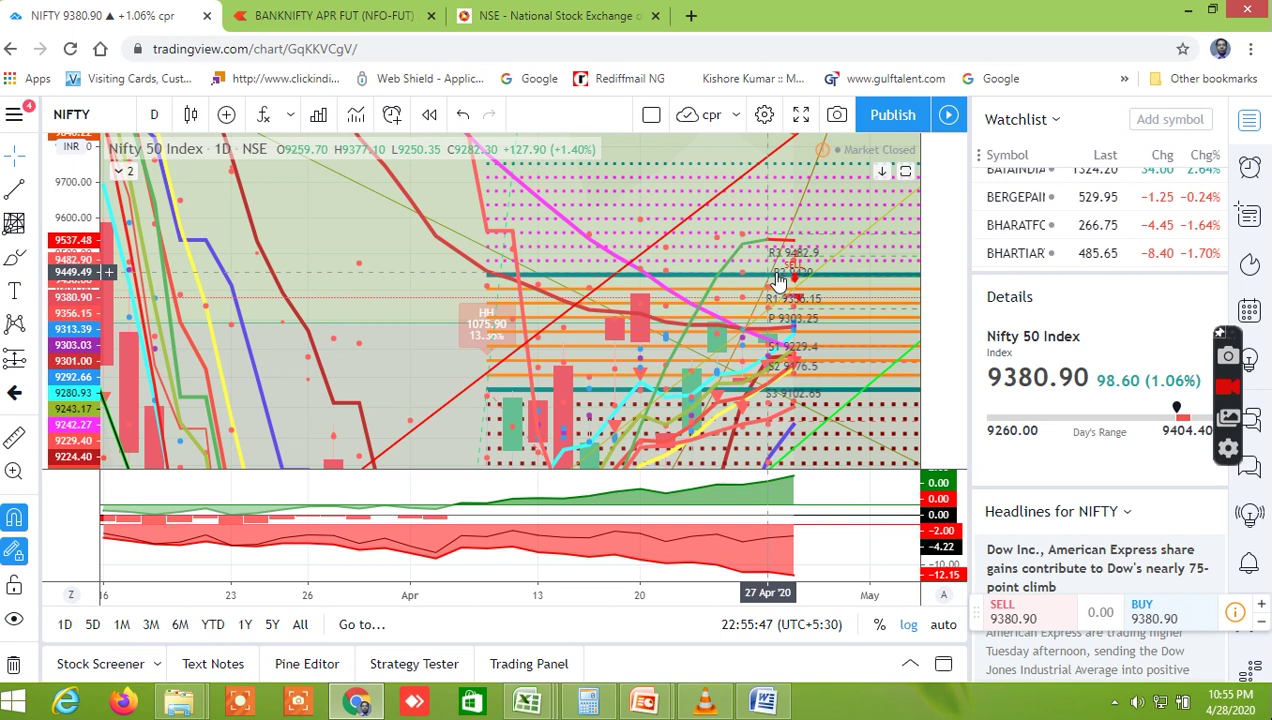
scroll(730, 282, "down", 2)
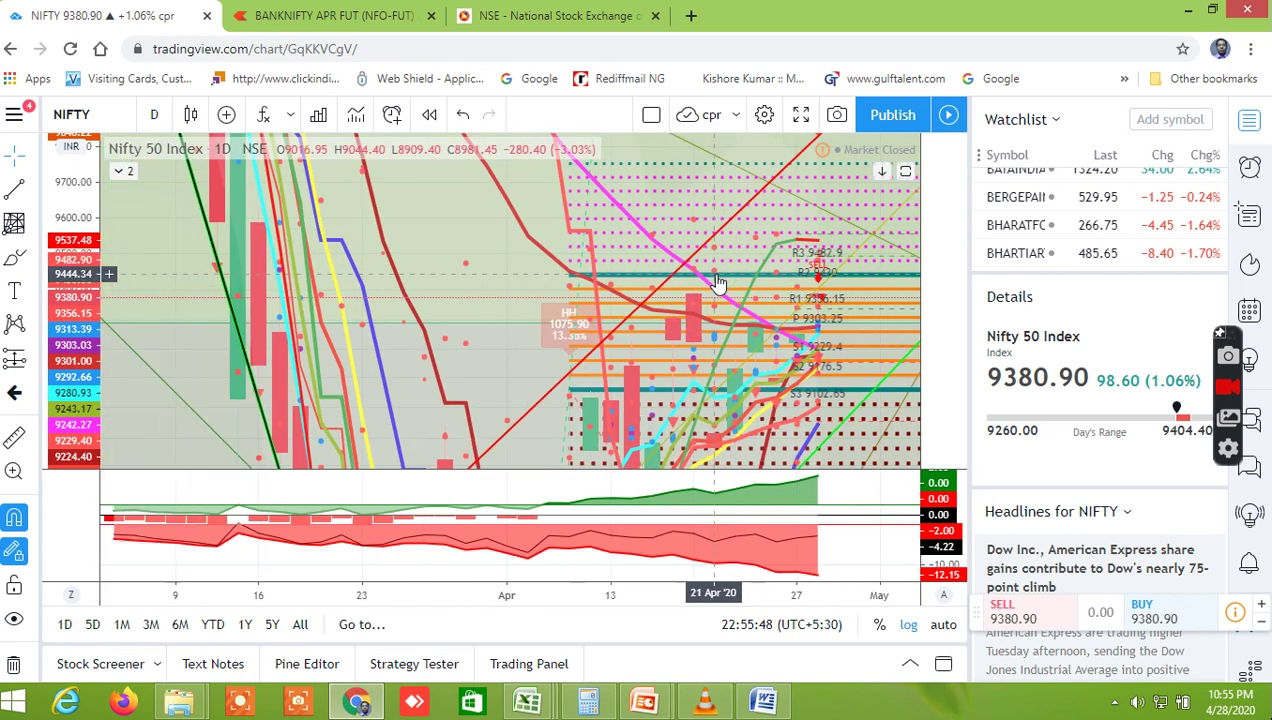
scroll(718, 282, "up", 1)
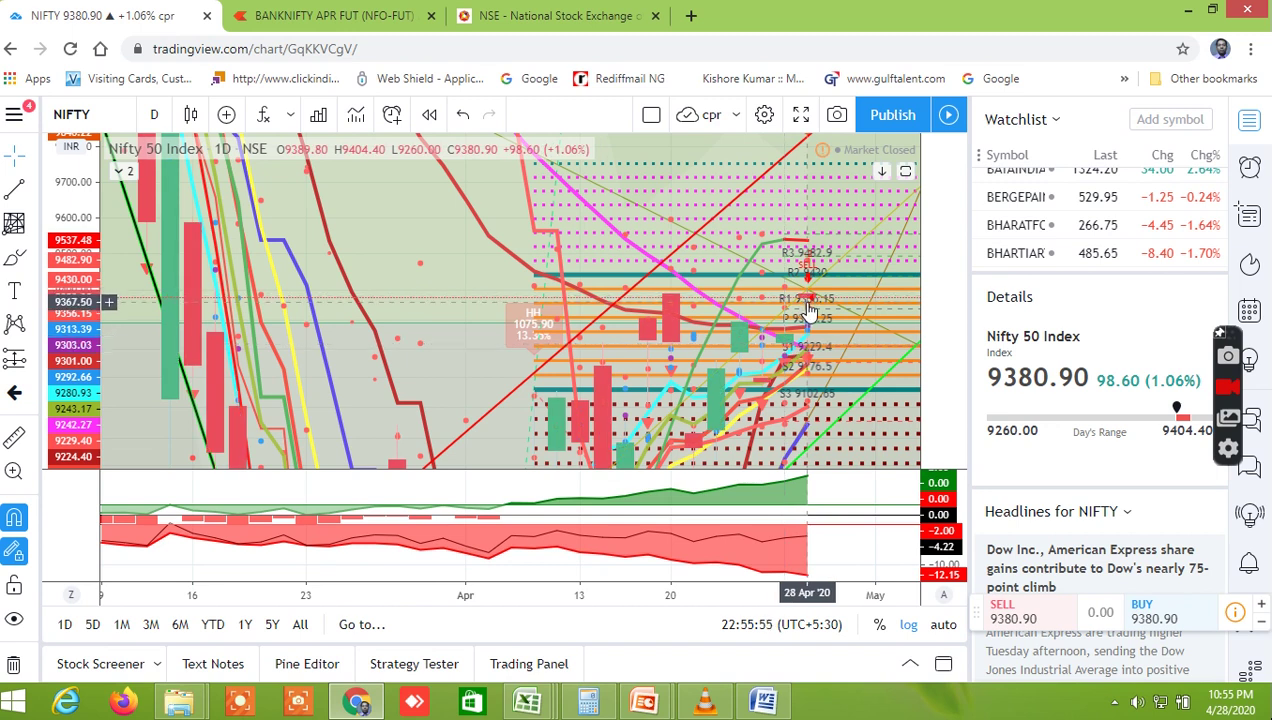
scroll(812, 332, "up", 3)
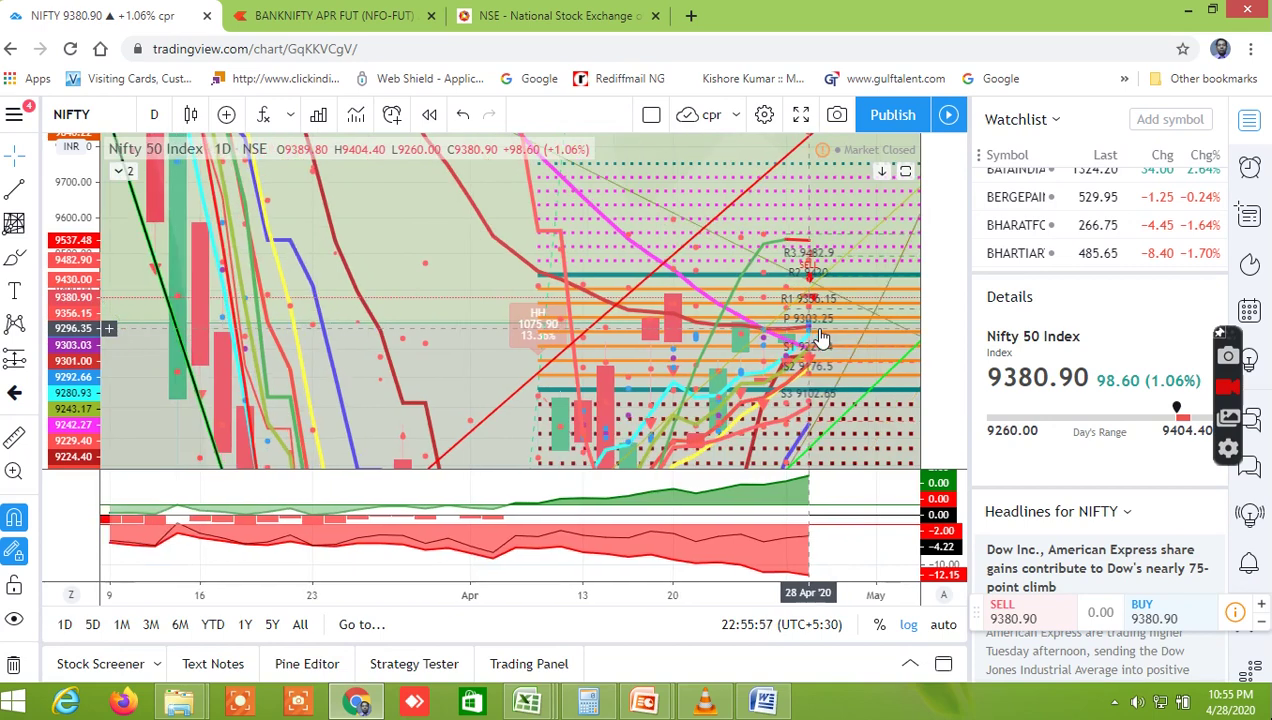
scroll(805, 340, "up", 2)
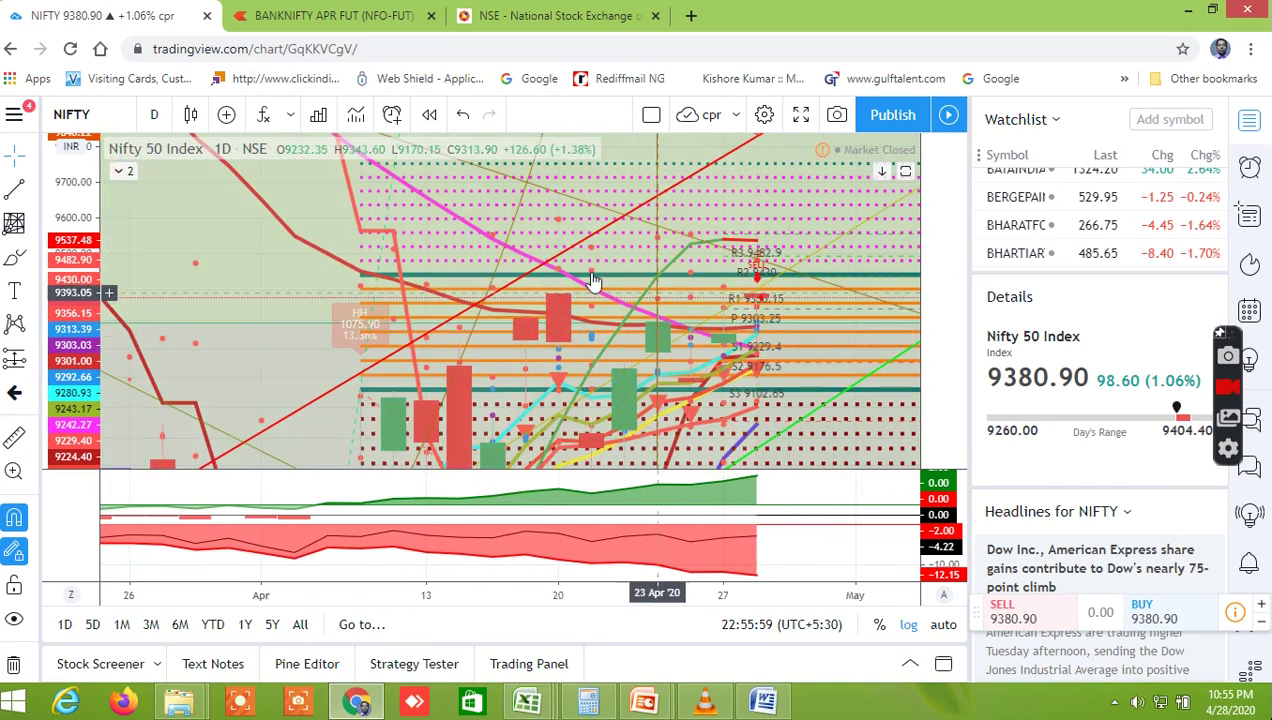
Step: Compare the March decline and April recovery on the Nifty 50 daily chart with the trend lines over a wider price range
left_click_drag(650, 245, 723, 180)
left_click_drag(85, 410, 86, 465)
scroll(660, 320, "down", 3)
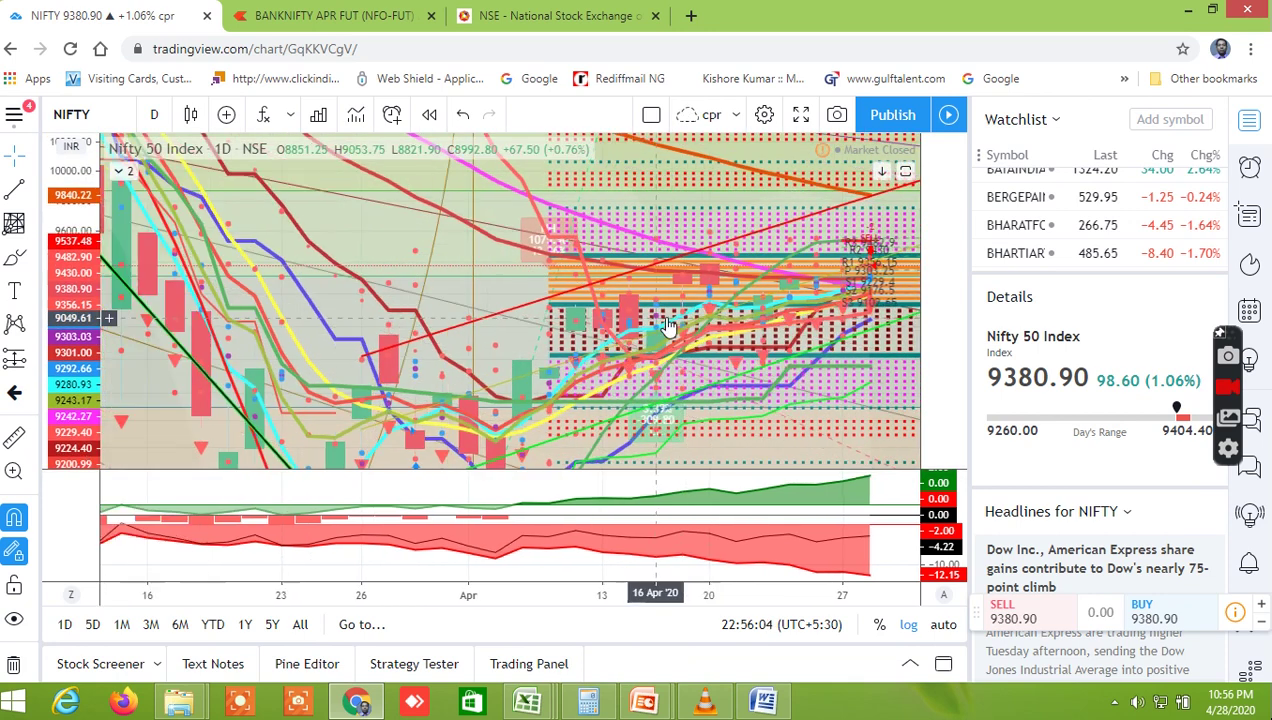
scroll(668, 325, "down", 4)
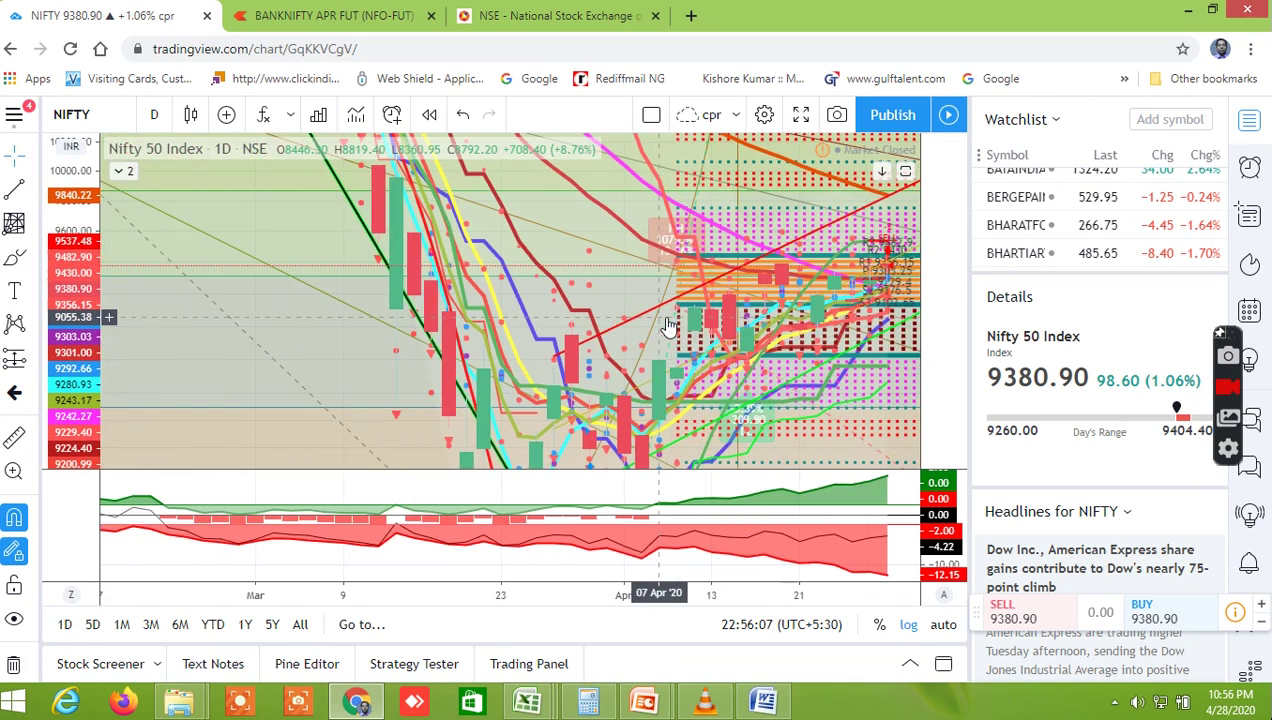
scroll(668, 325, "down", 1)
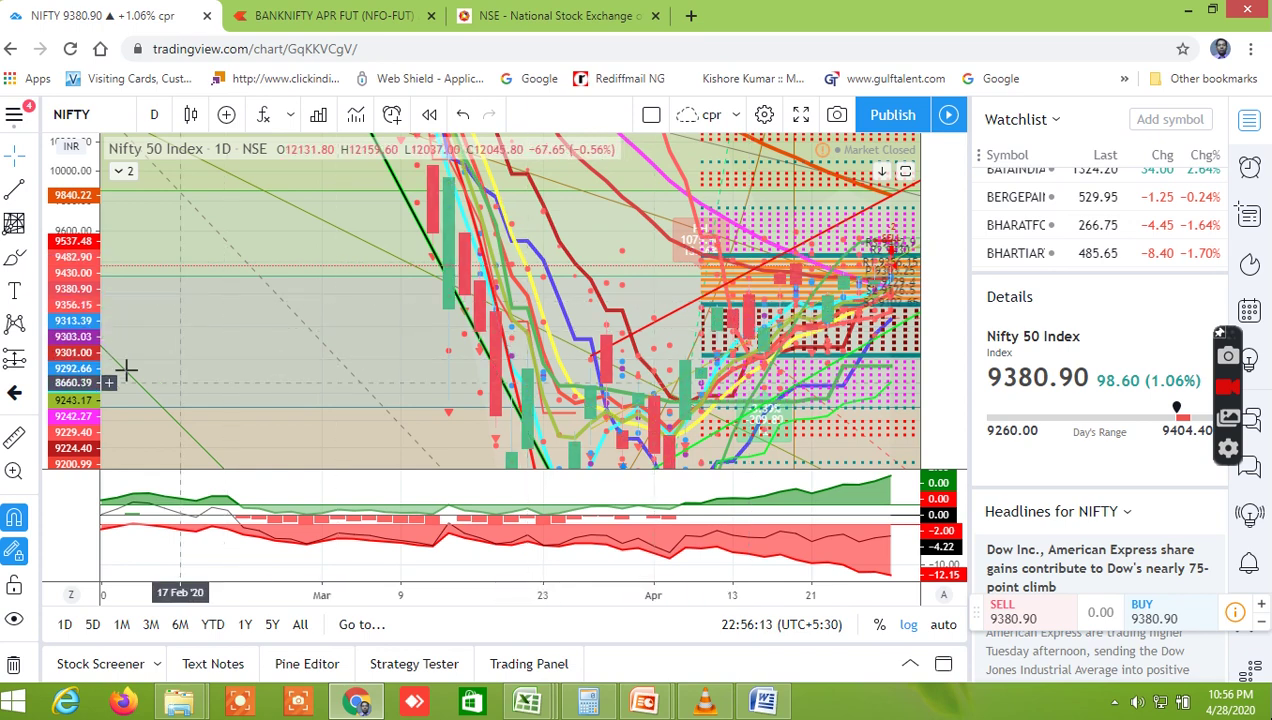
left_click_drag(82, 365, 76, 400)
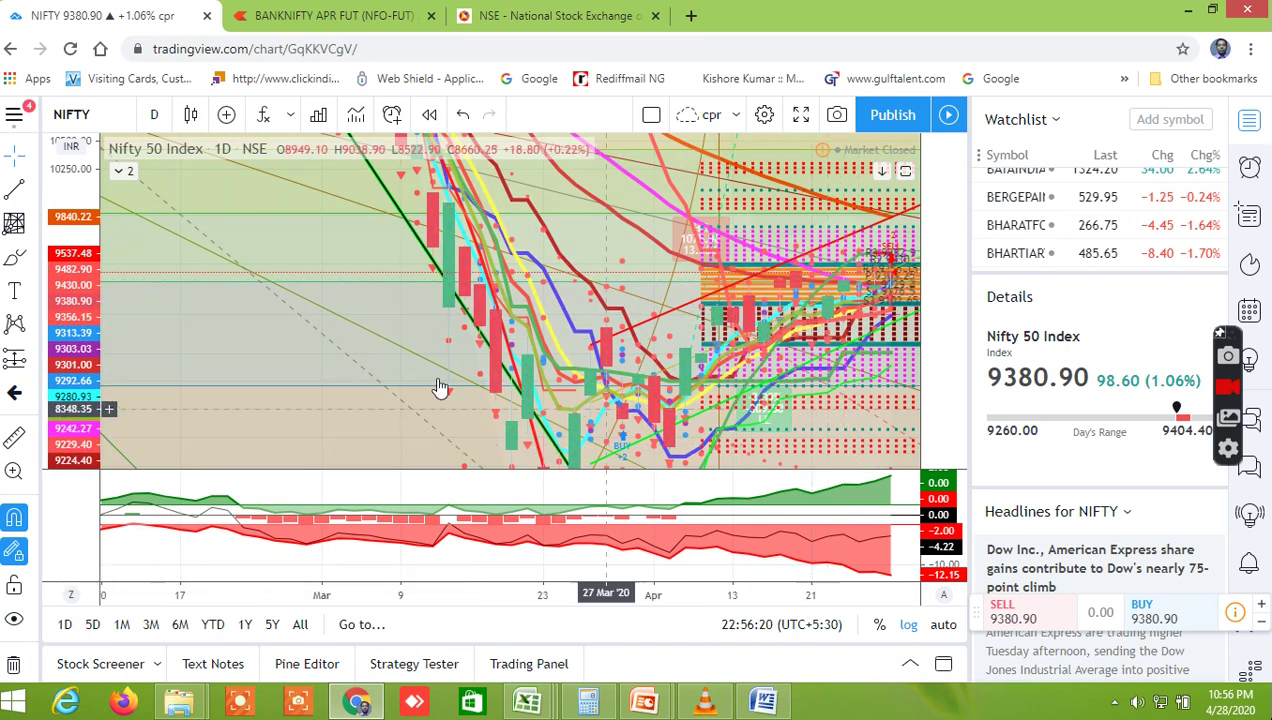
left_click_drag(83, 363, 86, 410)
left_click_drag(386, 357, 818, 265)
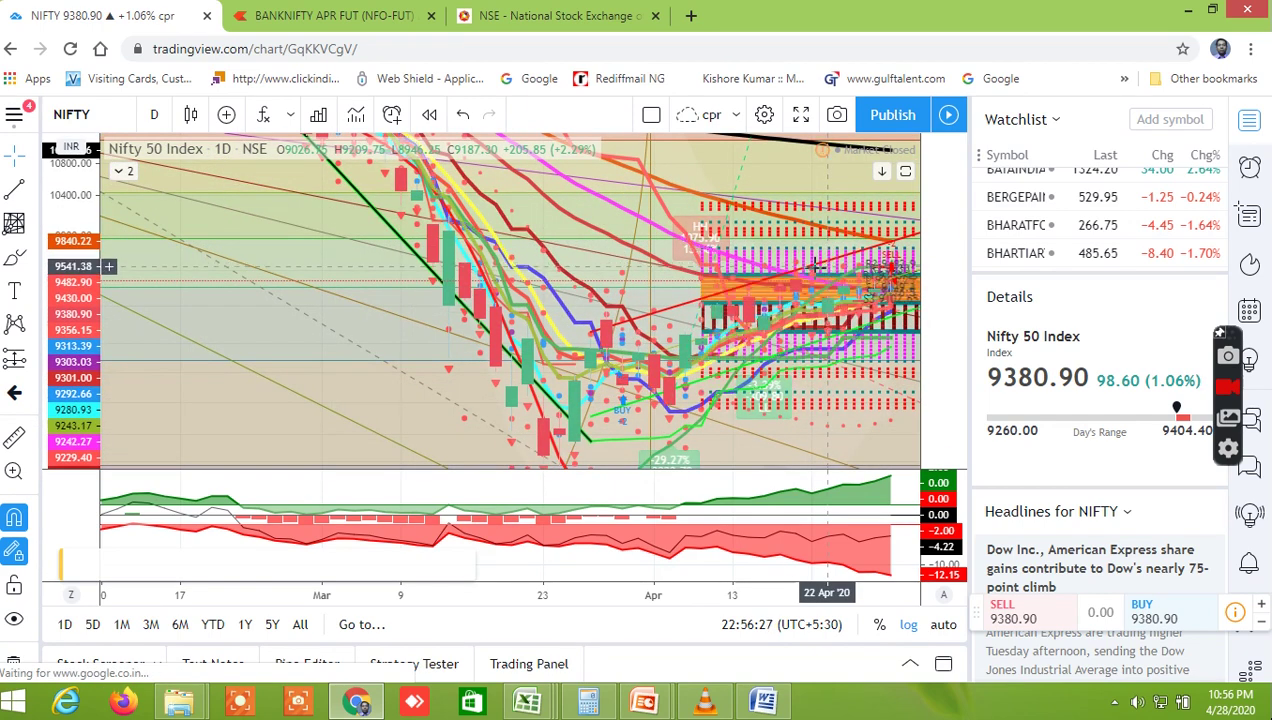
Step: Close the TradeStation advertisement and examine the Nifty 50 Fibonacci retracement levels back to December 2019
scroll(655, 311, "down", 4)
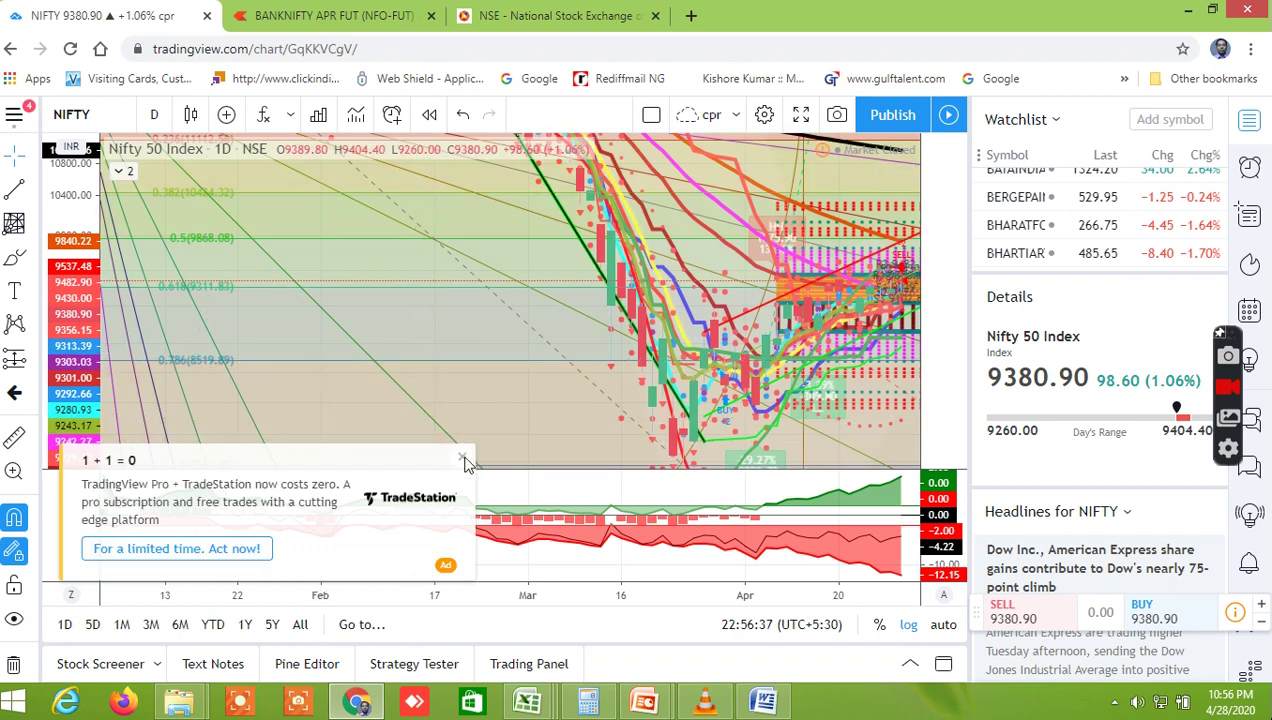
left_click(463, 459)
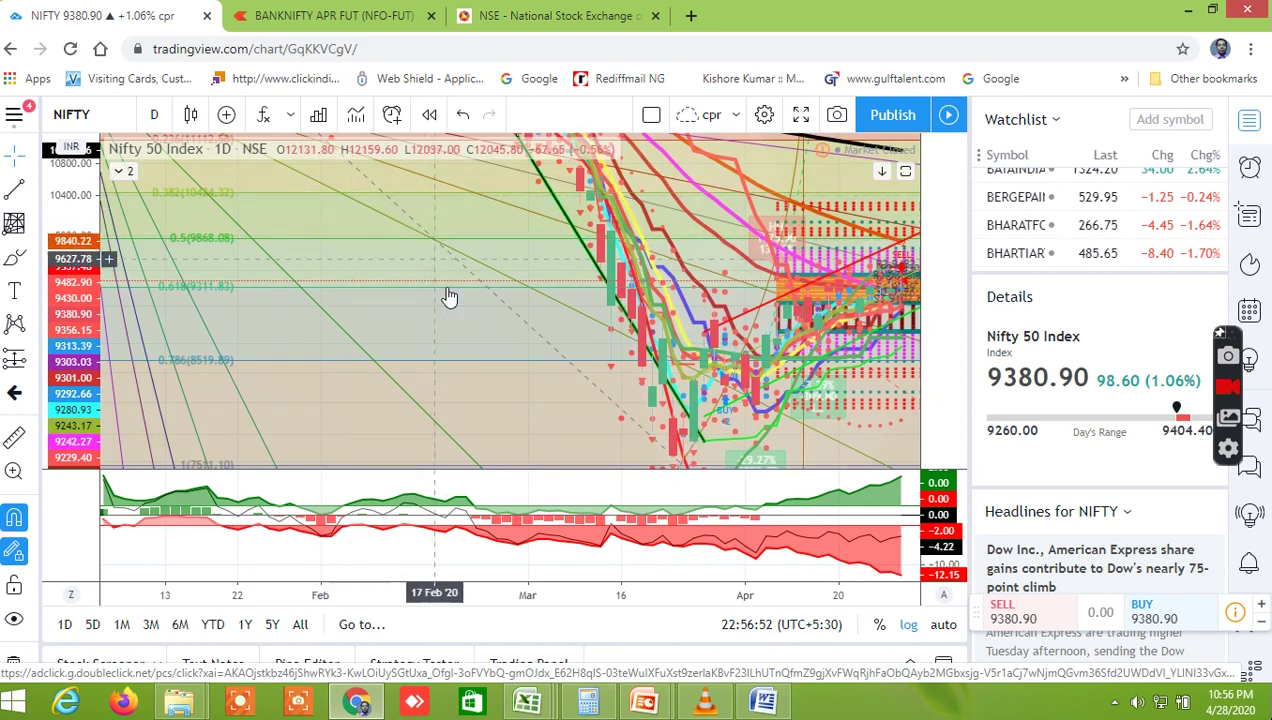
scroll(449, 297, "down", 2)
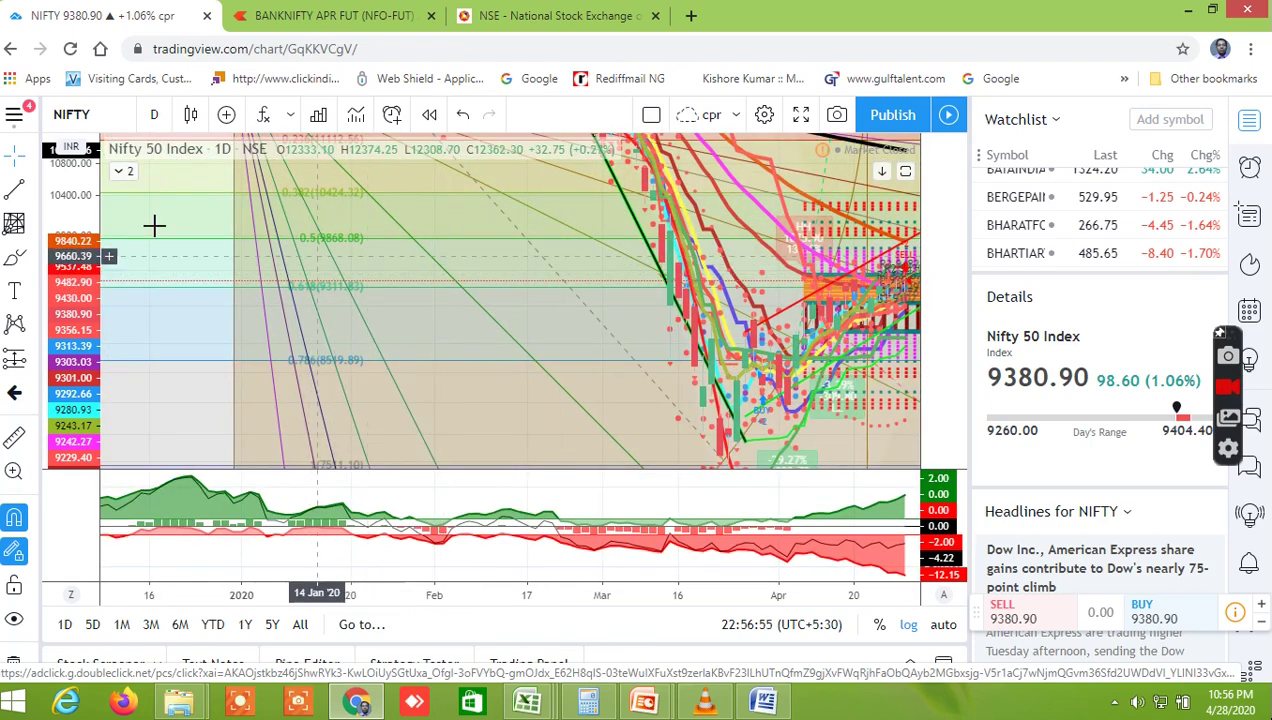
left_click_drag(80, 282, 108, 356)
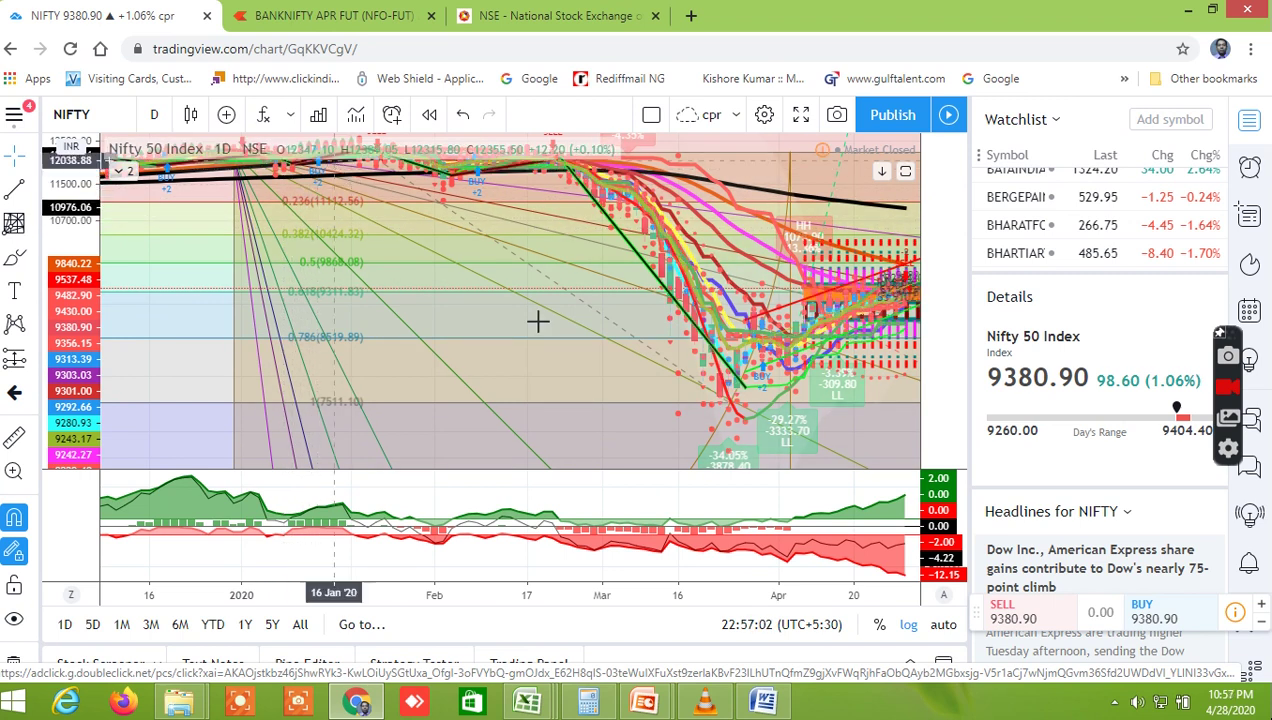
Step: Examine the Nifty 50 March–April price action together with the level bands and their labels extending into May
scroll(449, 349, "up", 5)
scroll(427, 344, "up", 2)
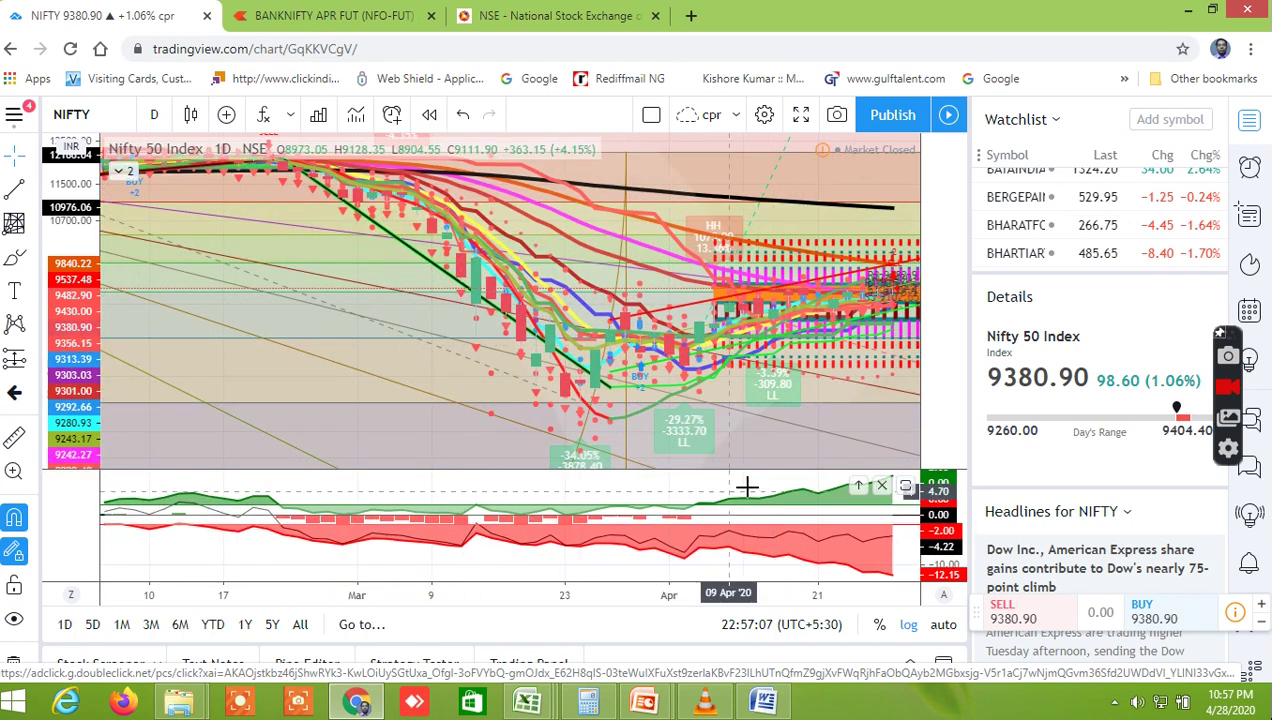
left_click_drag(740, 334, 645, 340)
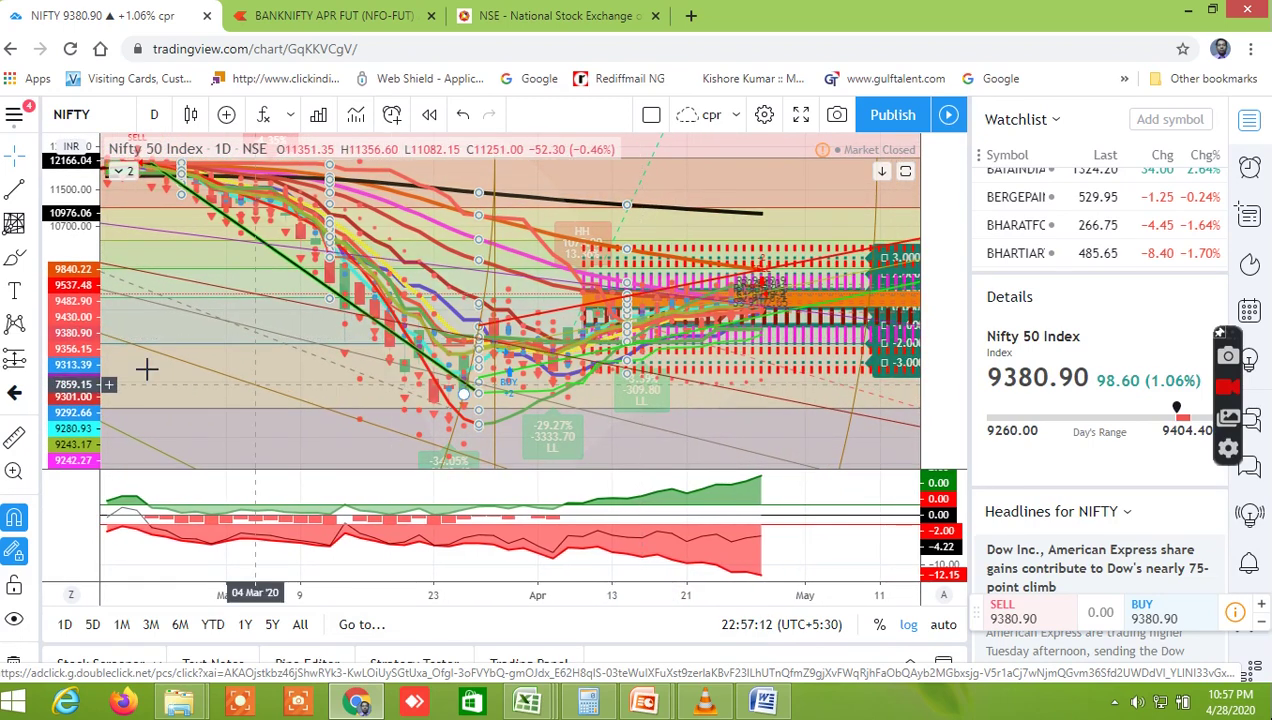
left_click_drag(84, 350, 58, 285)
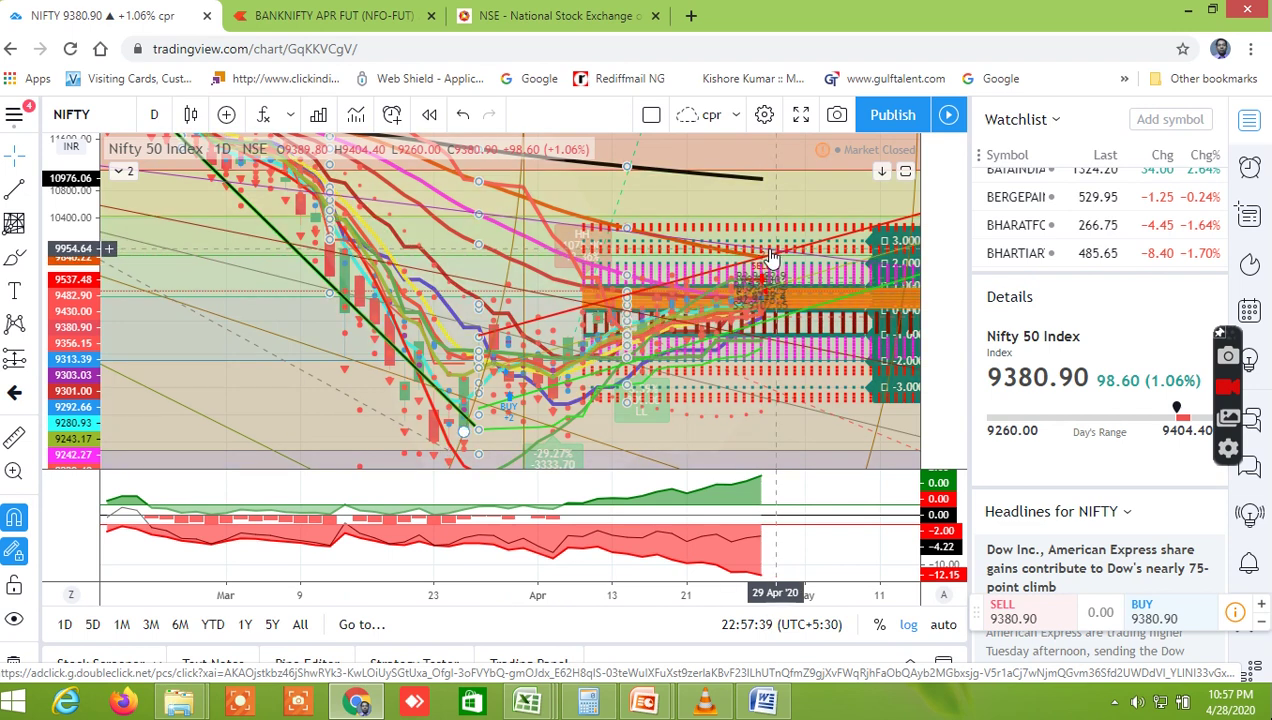
scroll(783, 363, "down", 2)
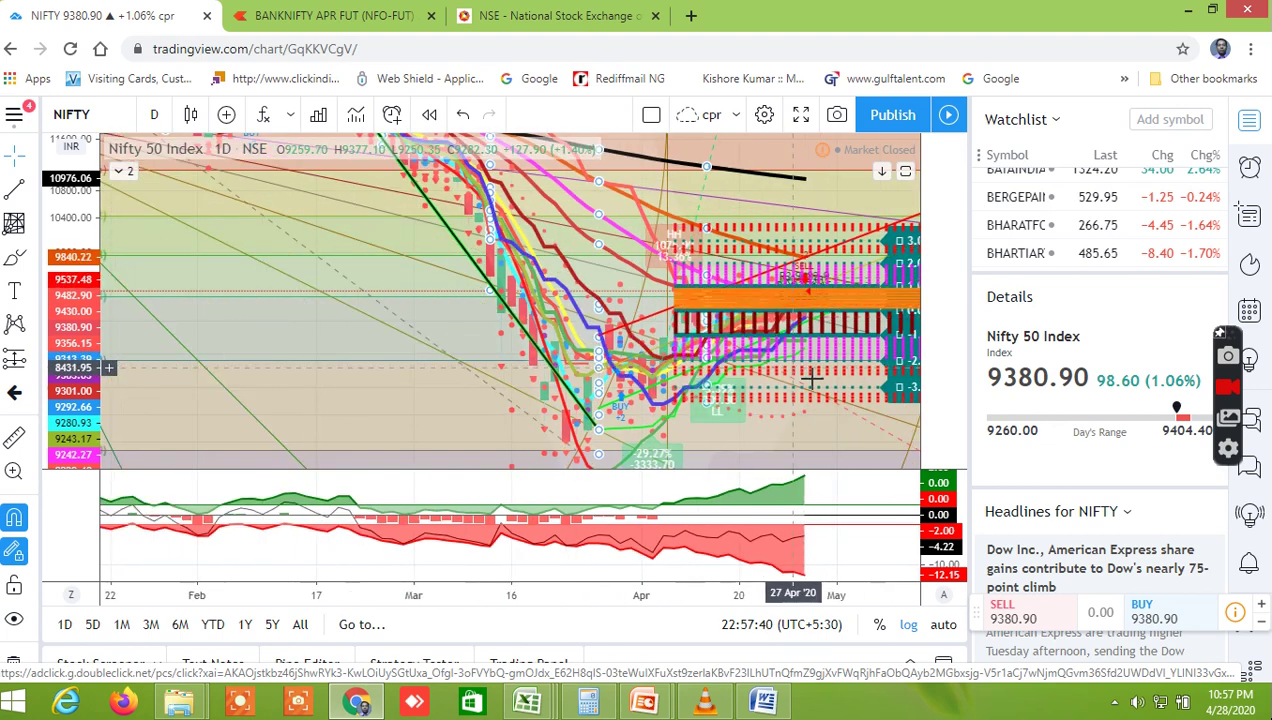
left_click_drag(707, 387, 538, 404)
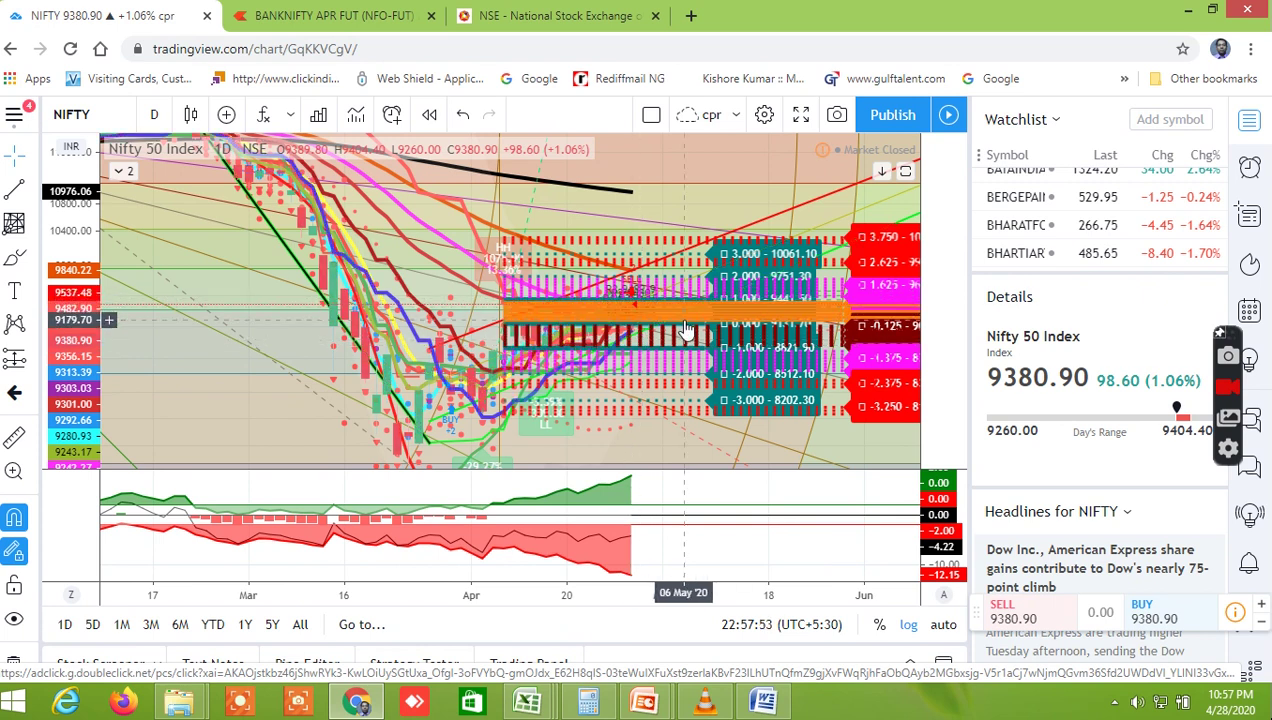
scroll(685, 330, "down", 1)
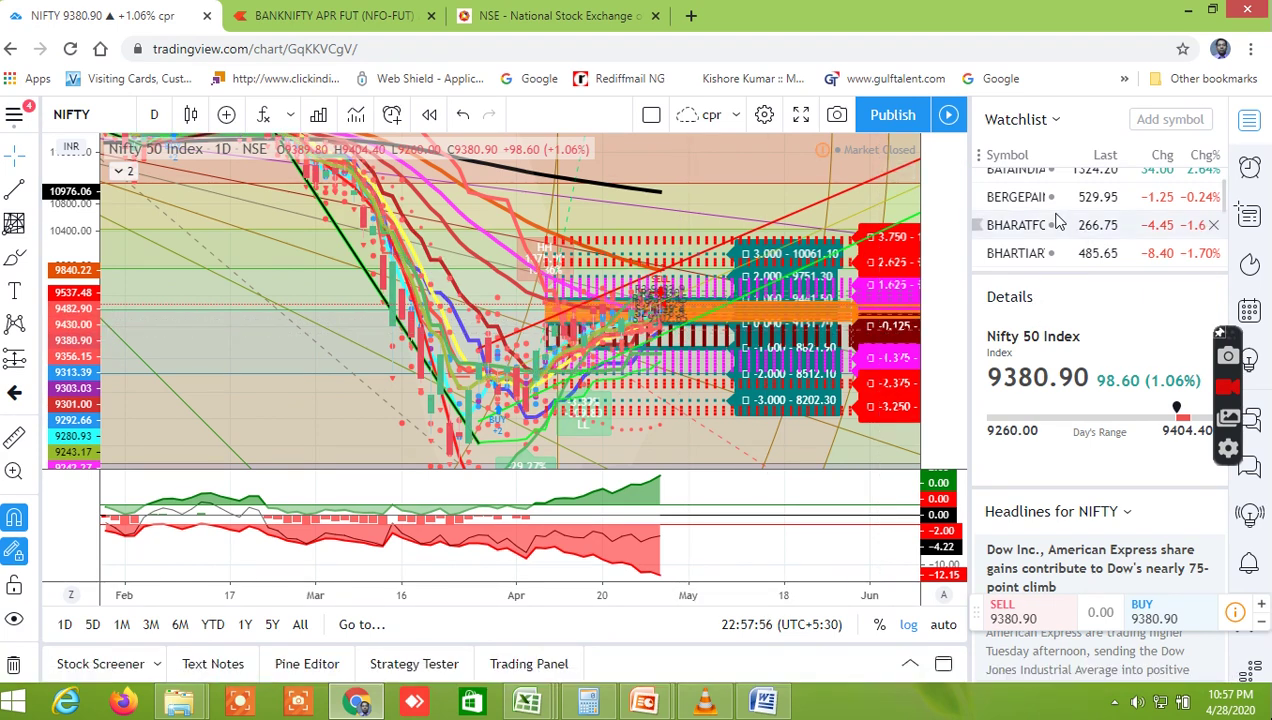
Step: Look through the watchlist stocks between ADANIPOWER and BRITANNIA
scroll(1058, 221, "down", 1)
scroll(1058, 221, "up", 3)
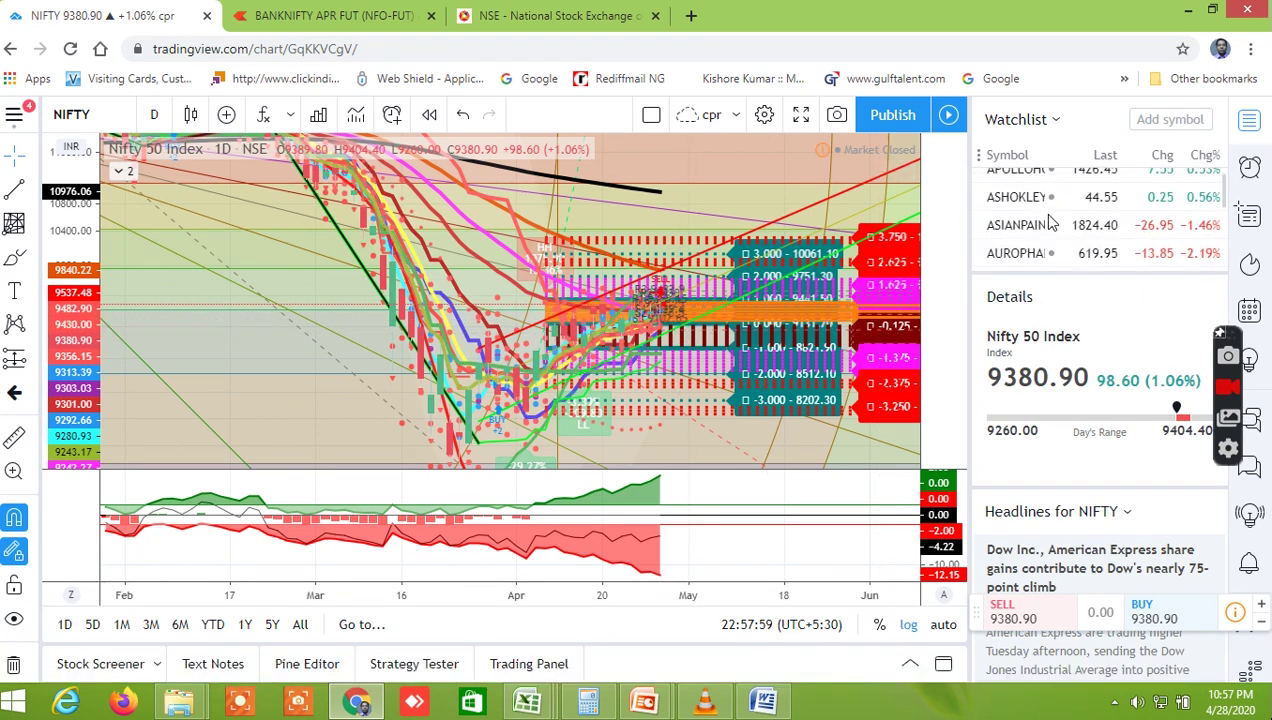
scroll(1052, 246, "up", 1)
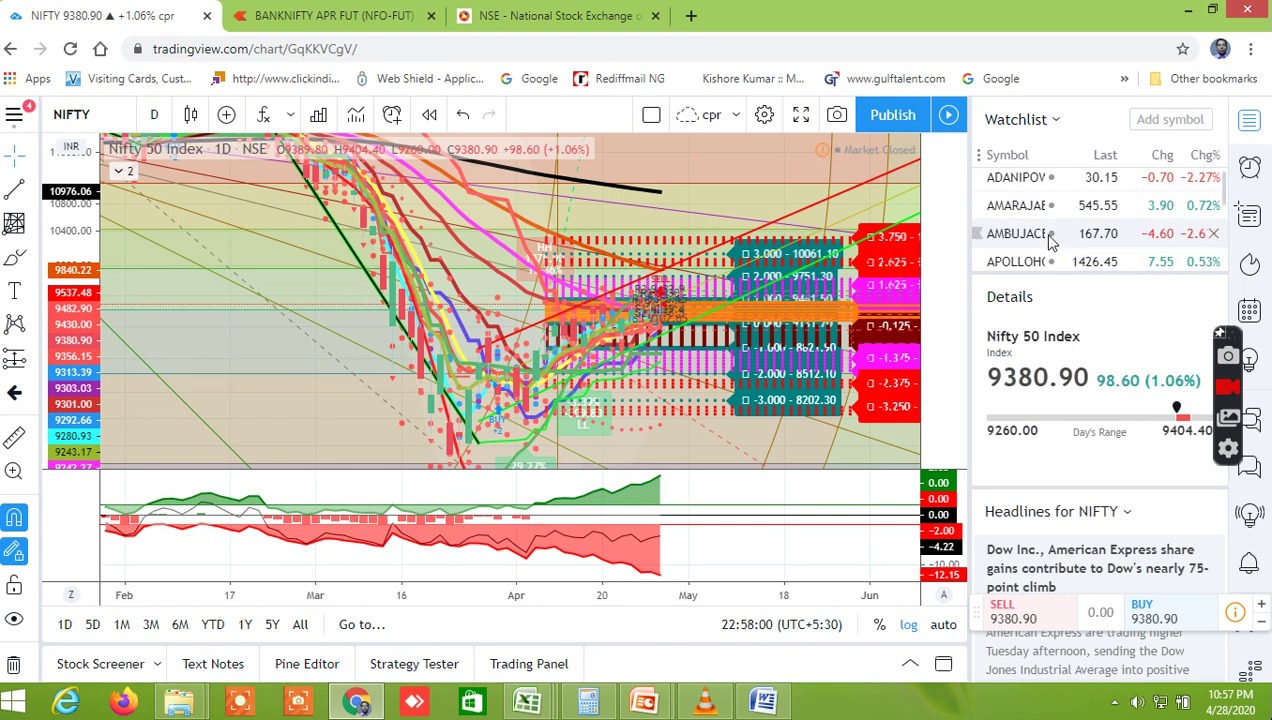
scroll(1049, 241, "down", 2)
scroll(1049, 241, "down", 3)
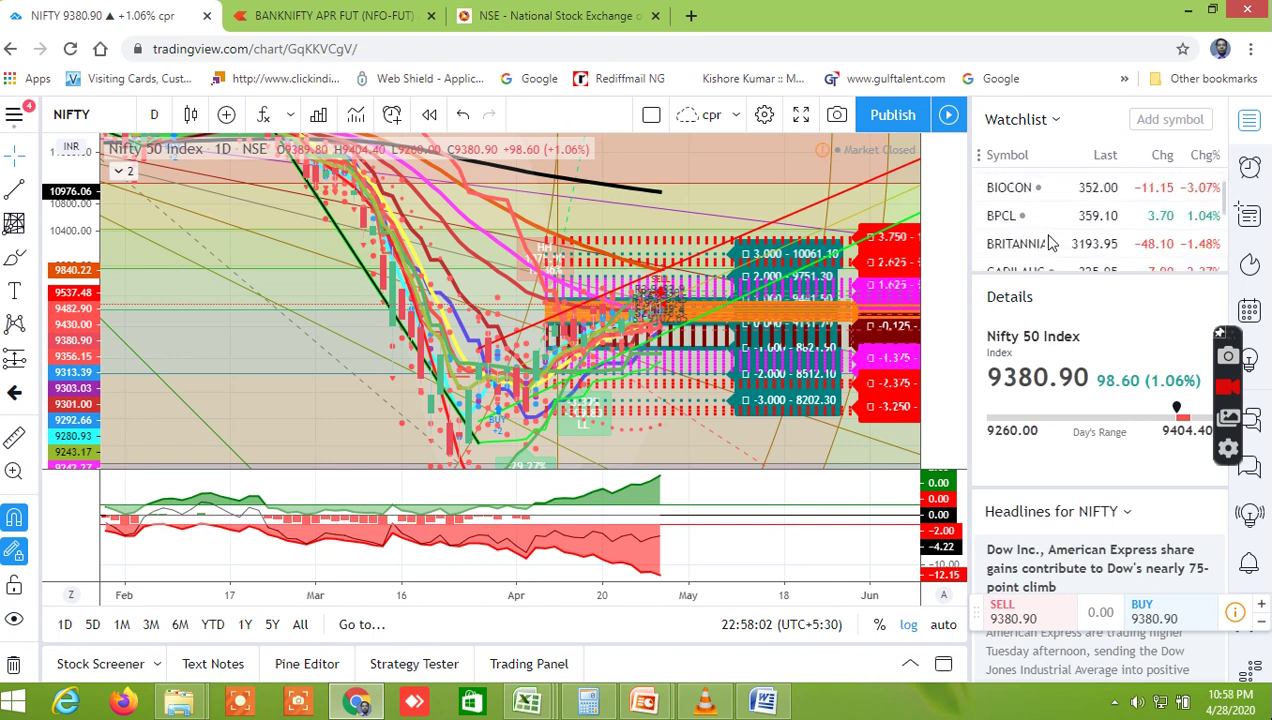
right_click(1045, 243)
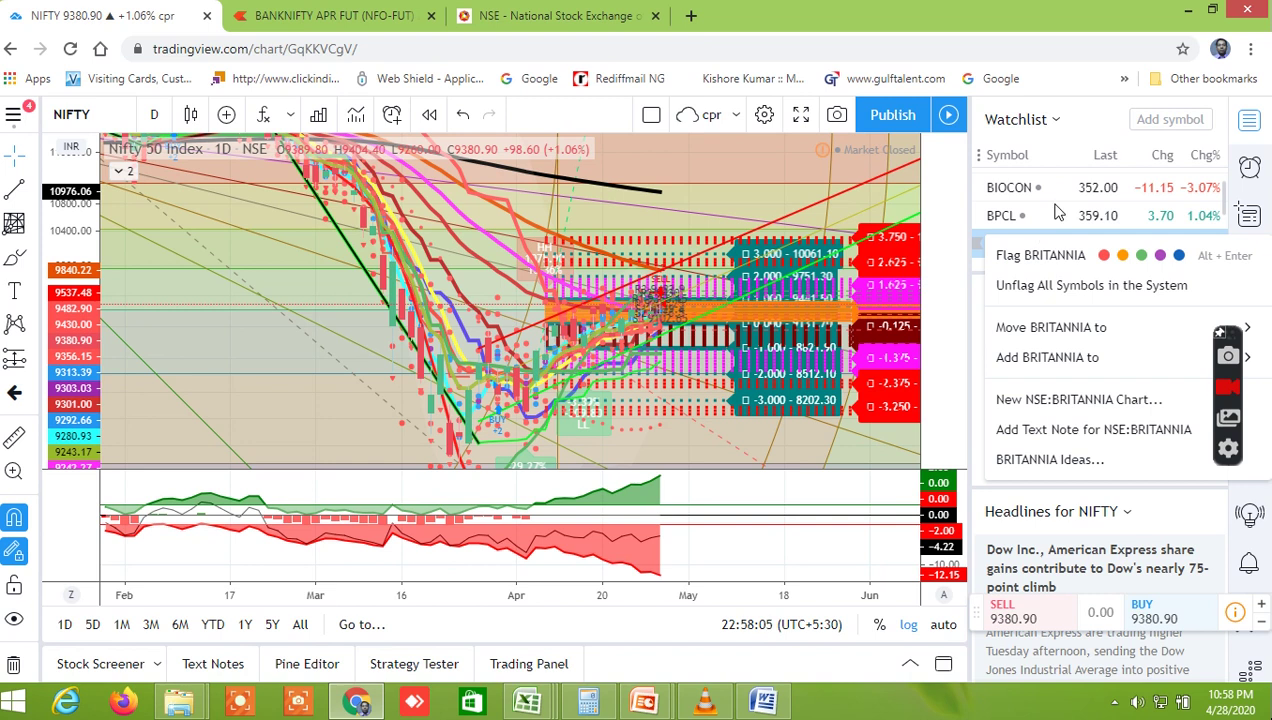
scroll(1030, 196, "up", 1)
scroll(1028, 197, "down", 1)
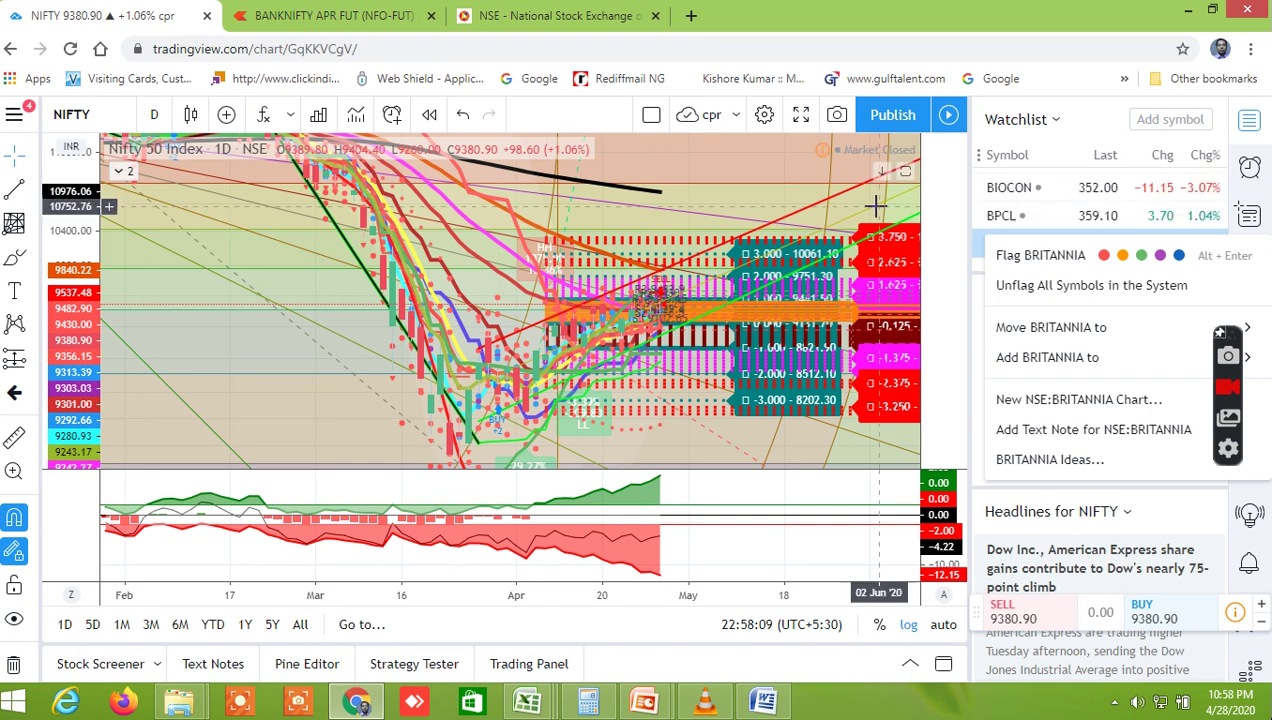
left_click(877, 172)
Step: Find BANKNIFTY in the watchlist and show its daily chart
scroll(1036, 220, "up", 3)
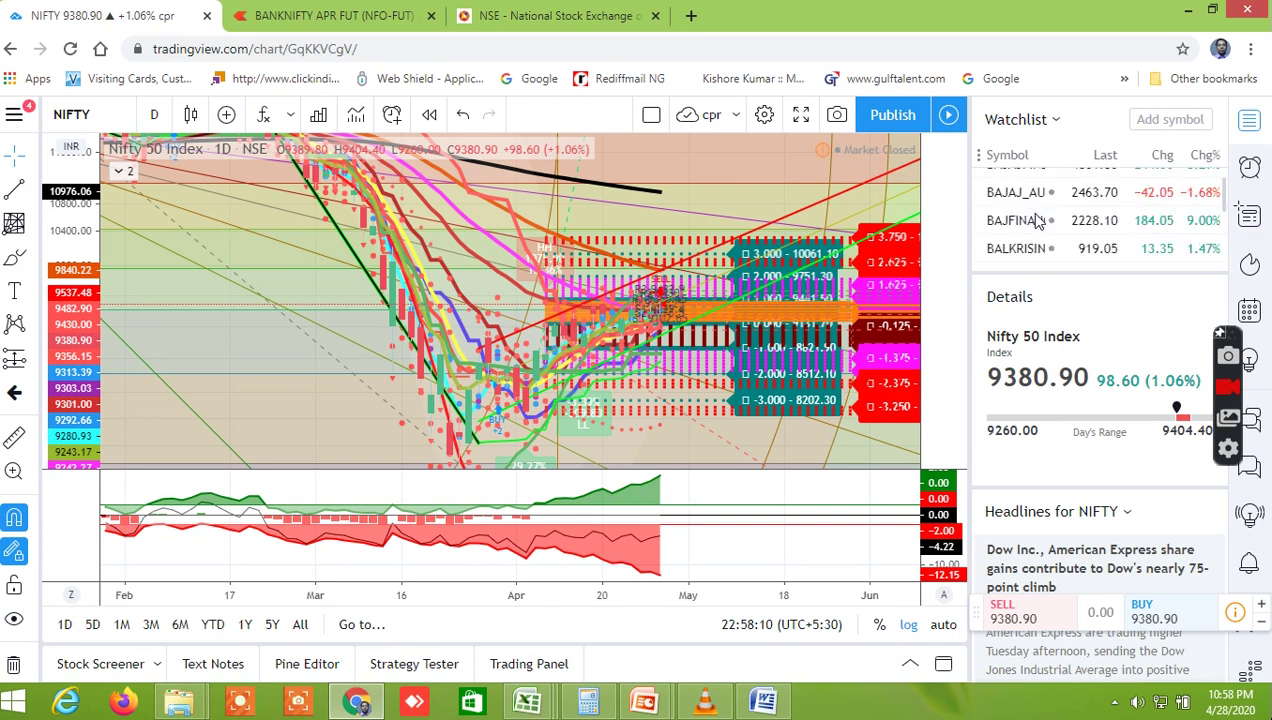
scroll(1036, 222, "down", 2)
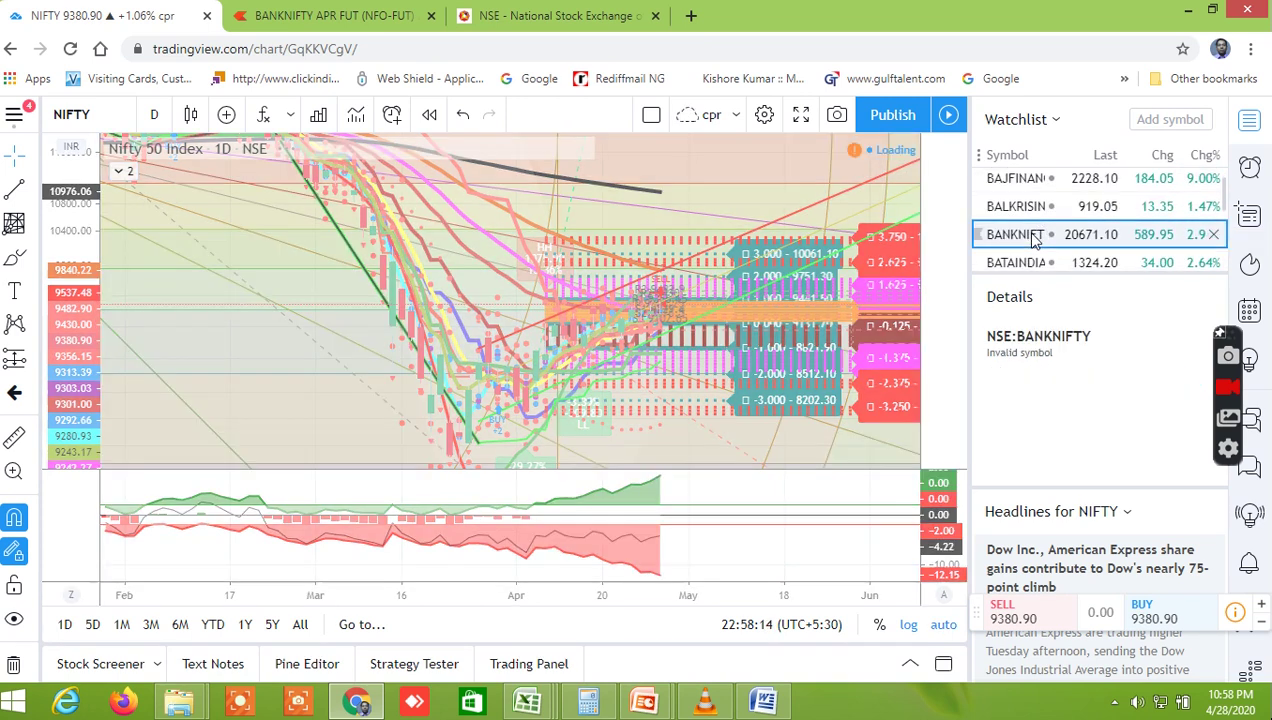
left_click(1016, 236)
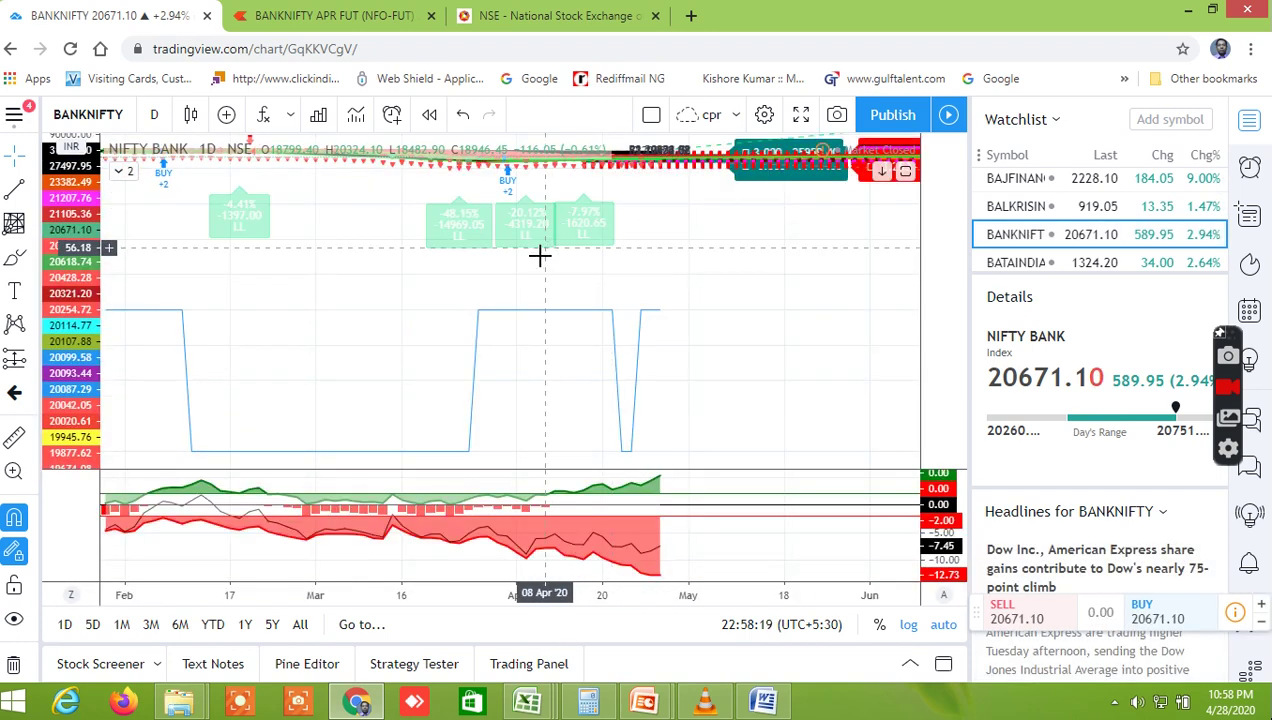
Step: Rescale the BANKNIFTY daily chart's price and date ranges to examine the April candles against the labelled level bands
left_click_drag(762, 160, 715, 371)
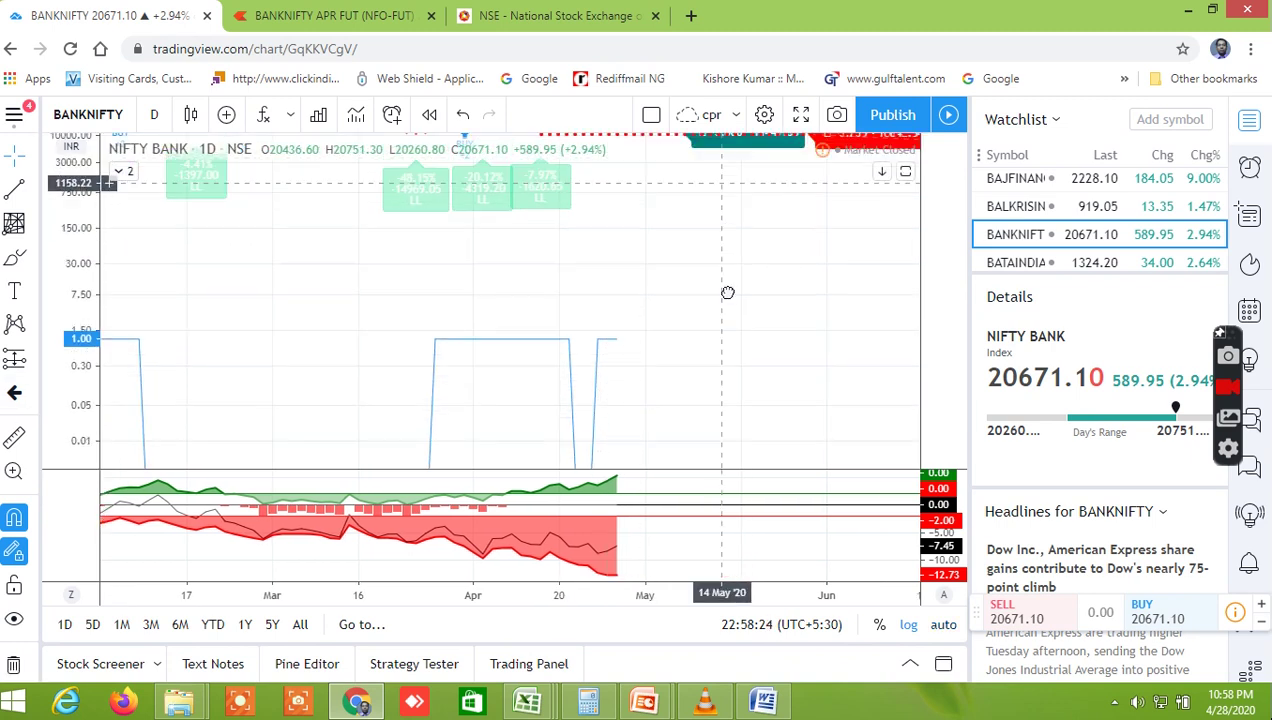
left_click_drag(95, 310, 78, 250)
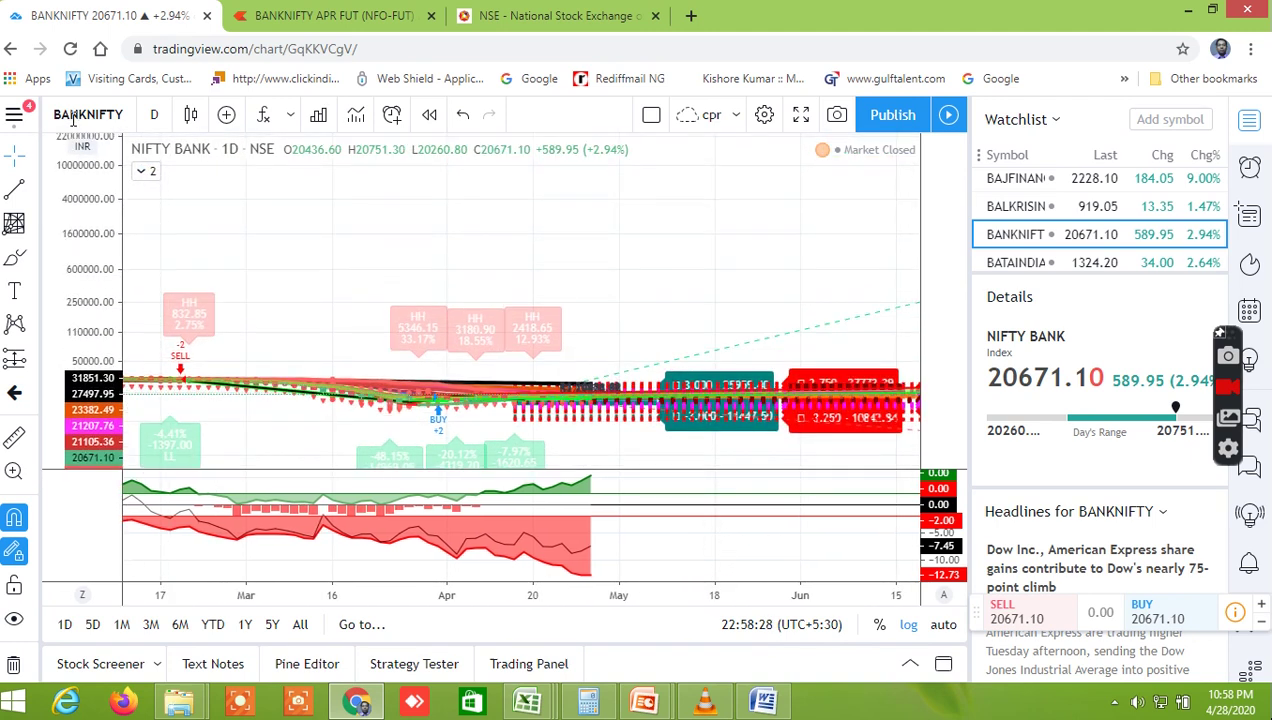
left_click_drag(639, 289, 610, 185)
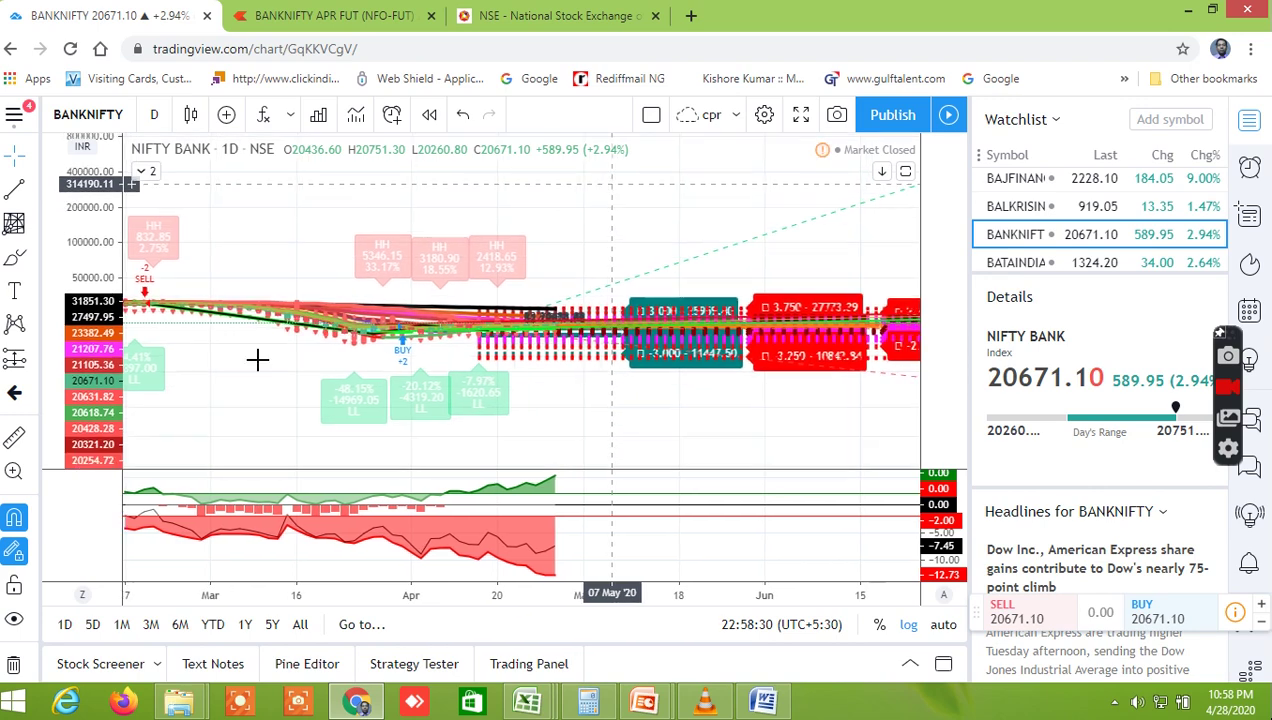
left_click_drag(100, 331, 92, 405)
left_click_drag(488, 131, 490, 127)
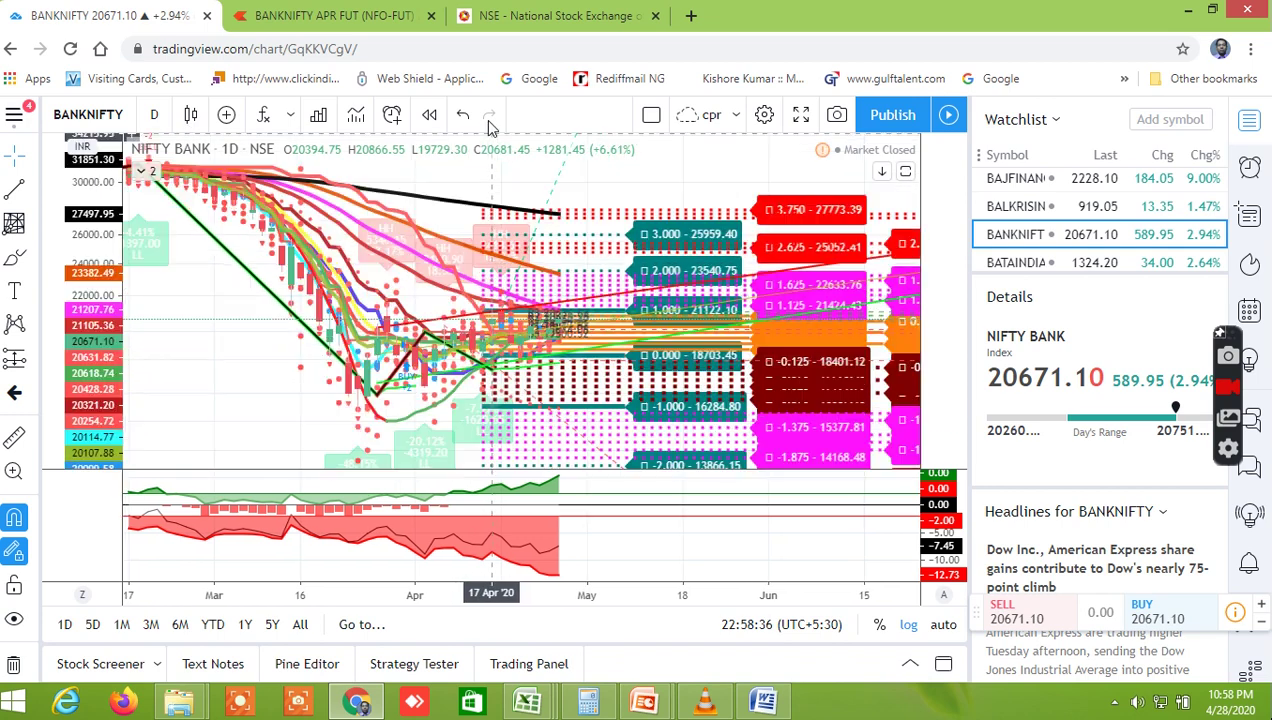
left_click_drag(92, 330, 90, 117)
scroll(442, 275, "up", 4)
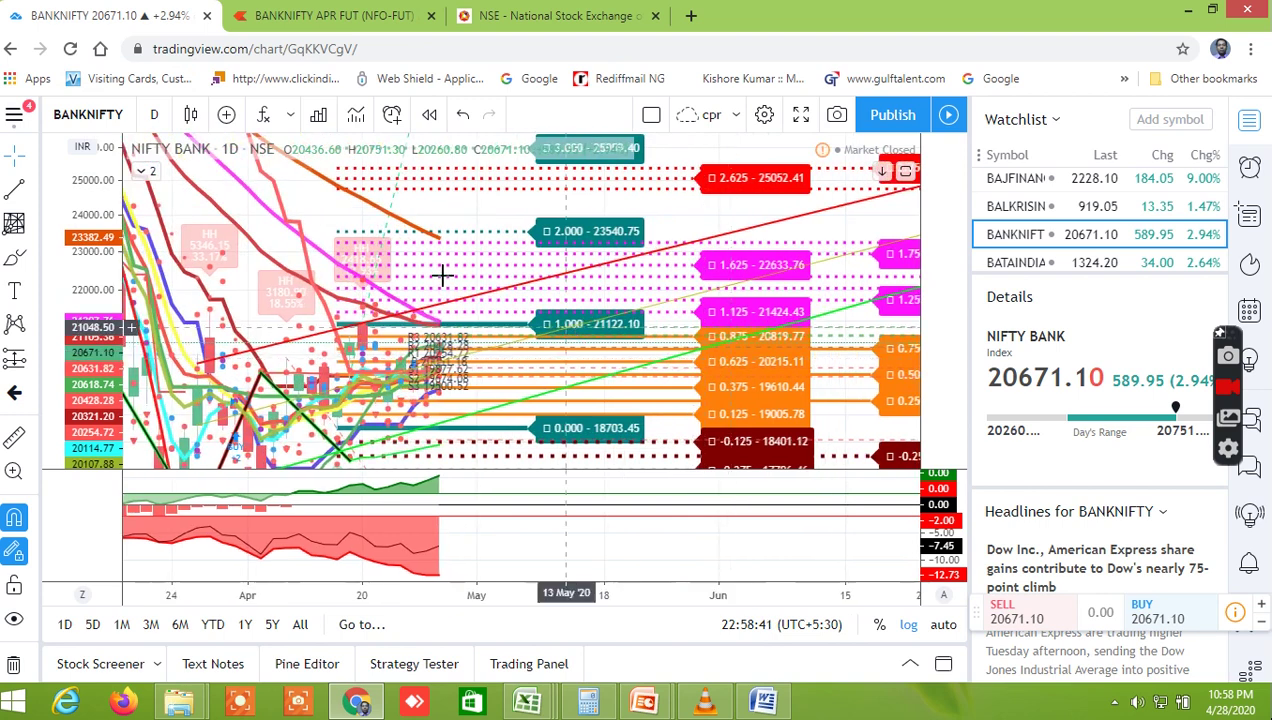
Step: Enlarge the BANKNIFTY daily chart around the April candles to examine them against the 21122.10 level and the pivot labels
scroll(532, 266, "up", 3)
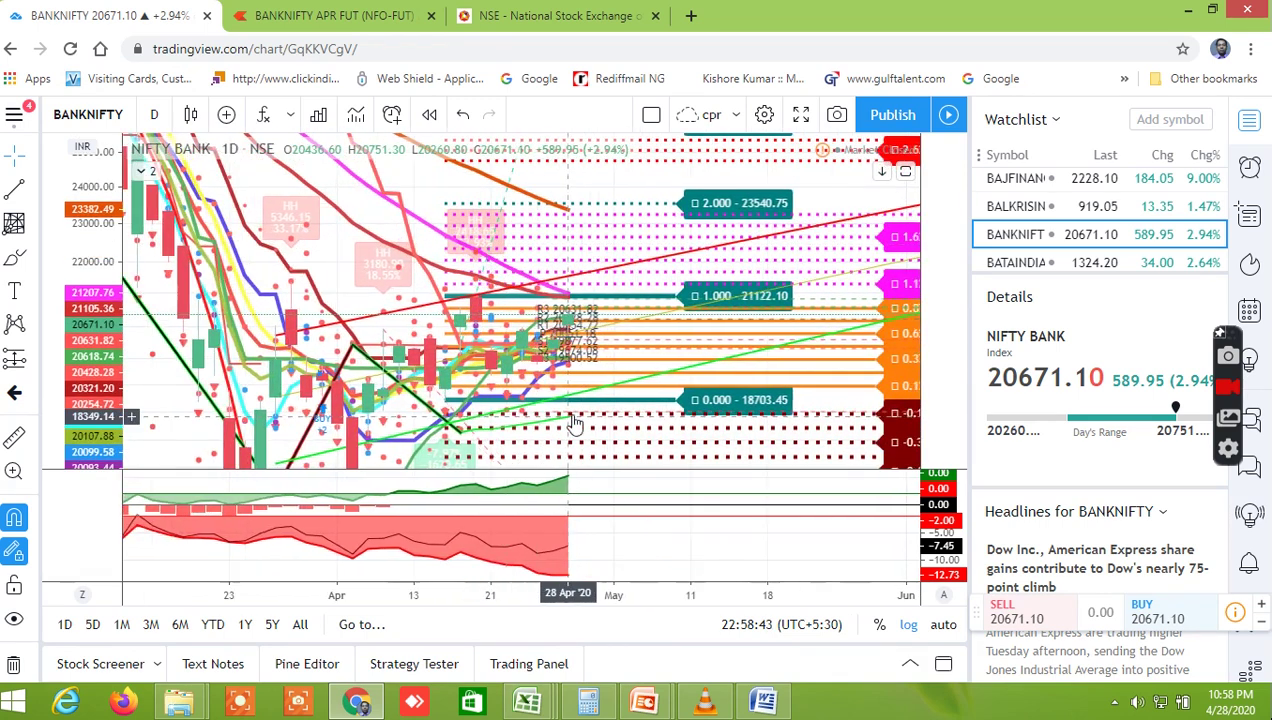
scroll(770, 258, "up", 2)
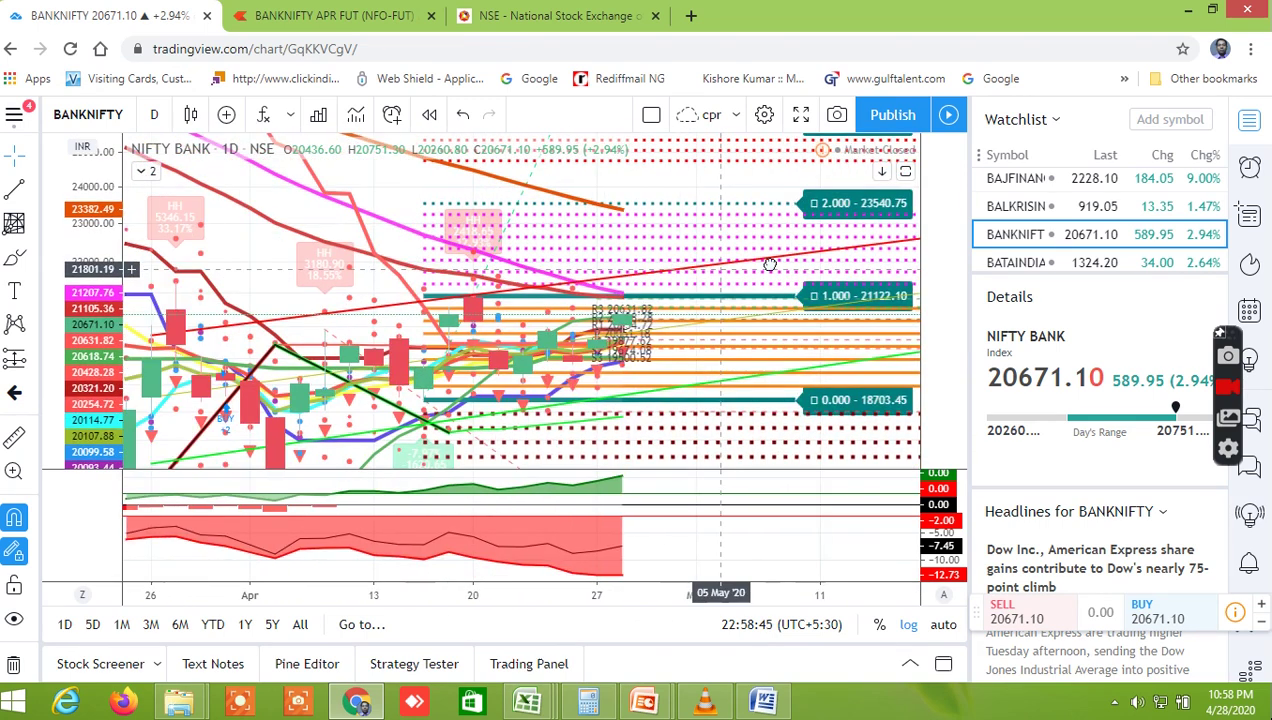
right_click(807, 263)
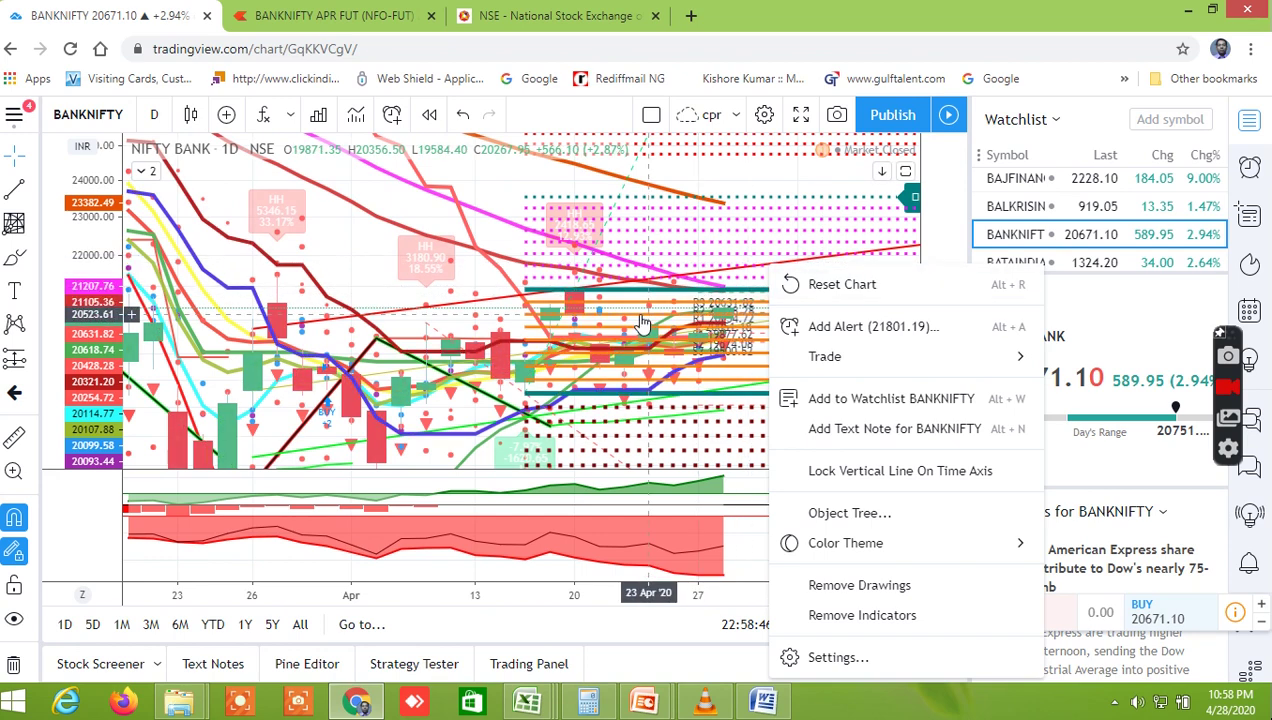
left_click(393, 362)
left_click_drag(98, 230, 94, 156)
right_click(110, 172)
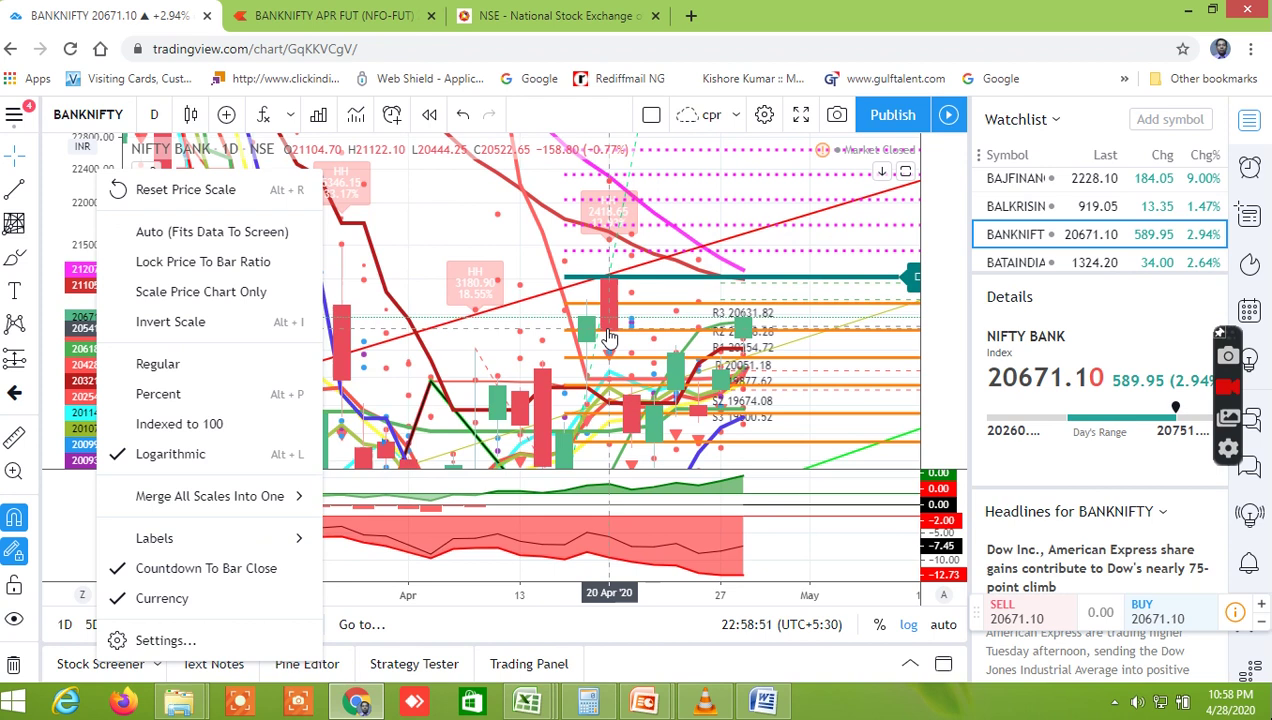
left_click(716, 258)
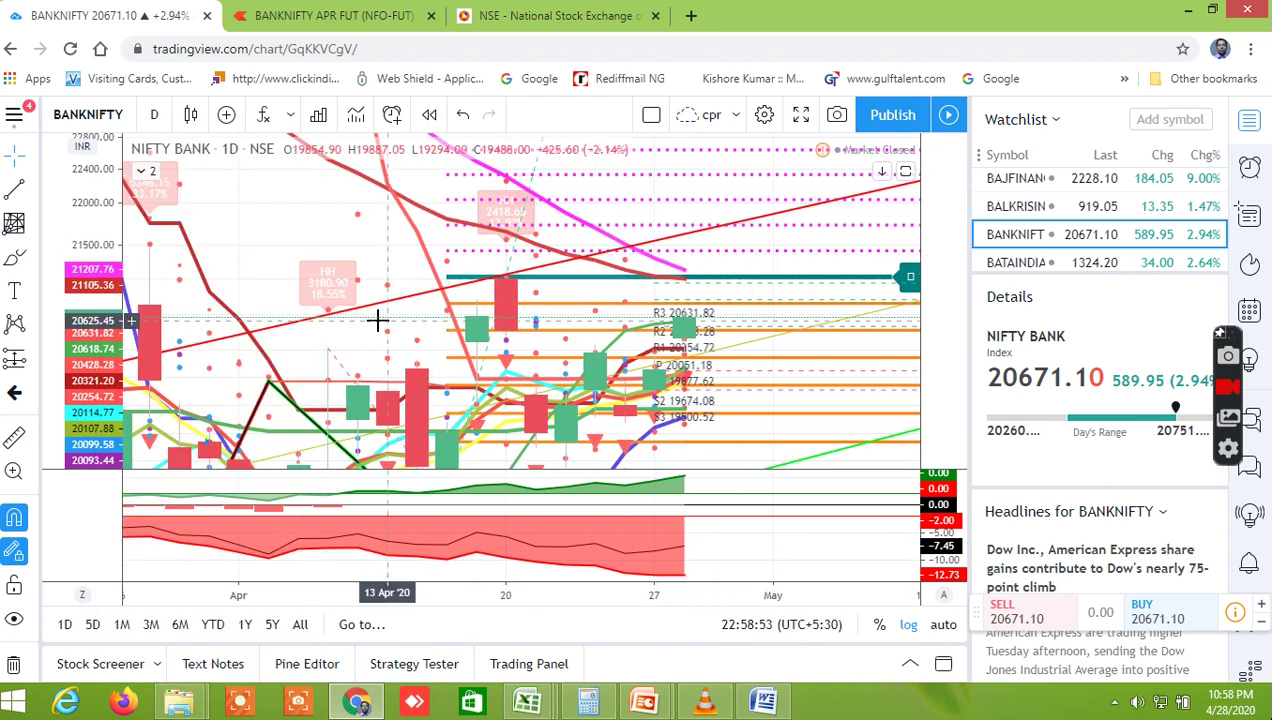
Step: Examine the 20–28 April BANKNIFTY candles closely against the pivot levels from P up to R3
scroll(520, 284, "up", 3)
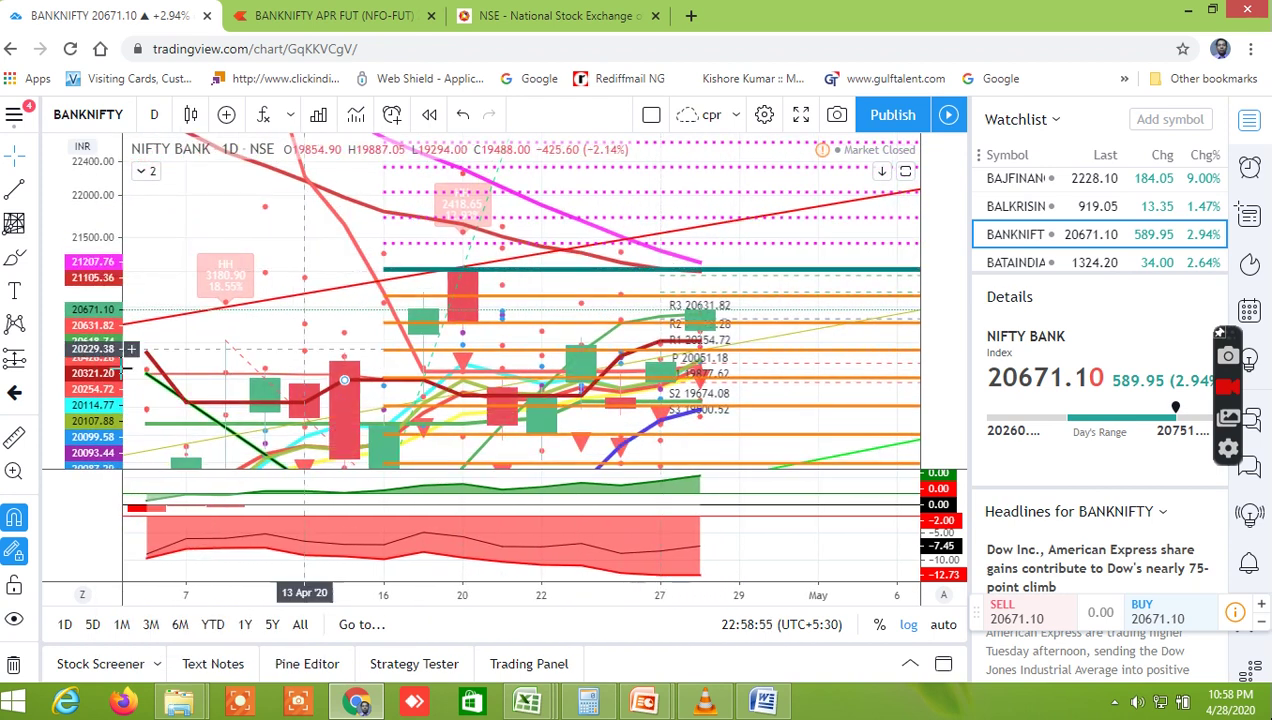
left_click_drag(90, 290, 86, 240)
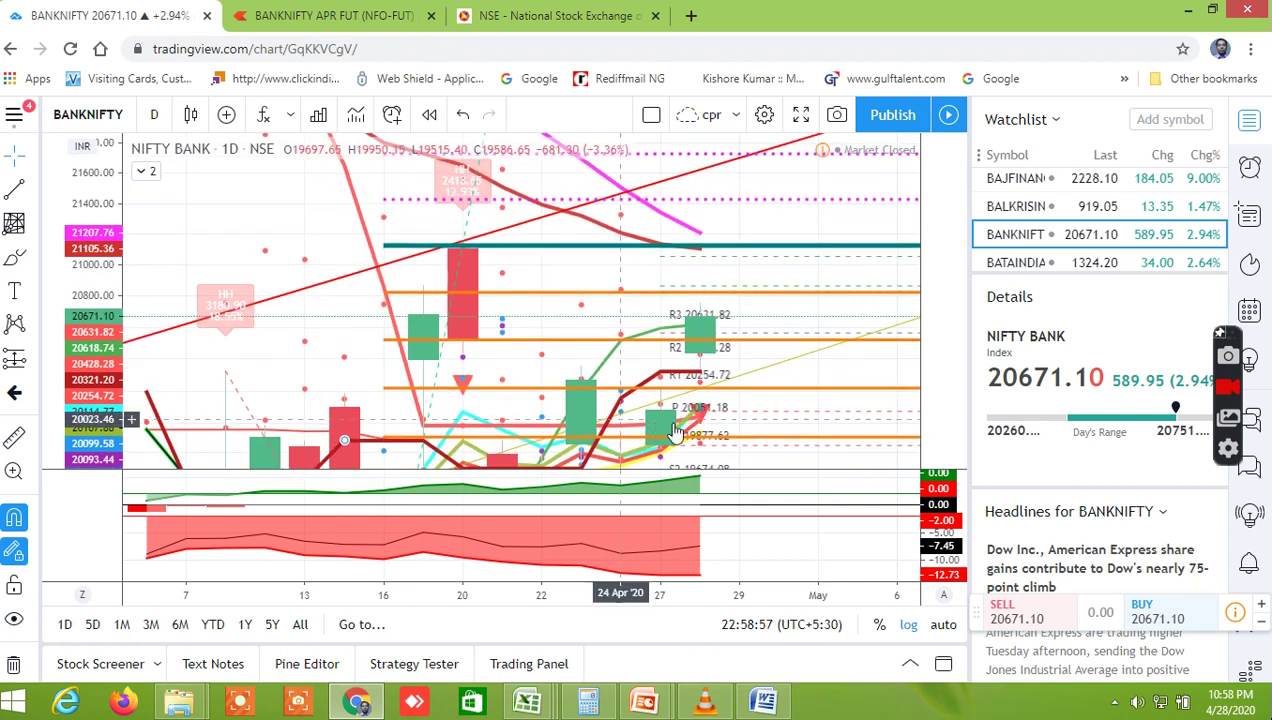
scroll(676, 432, "up", 2)
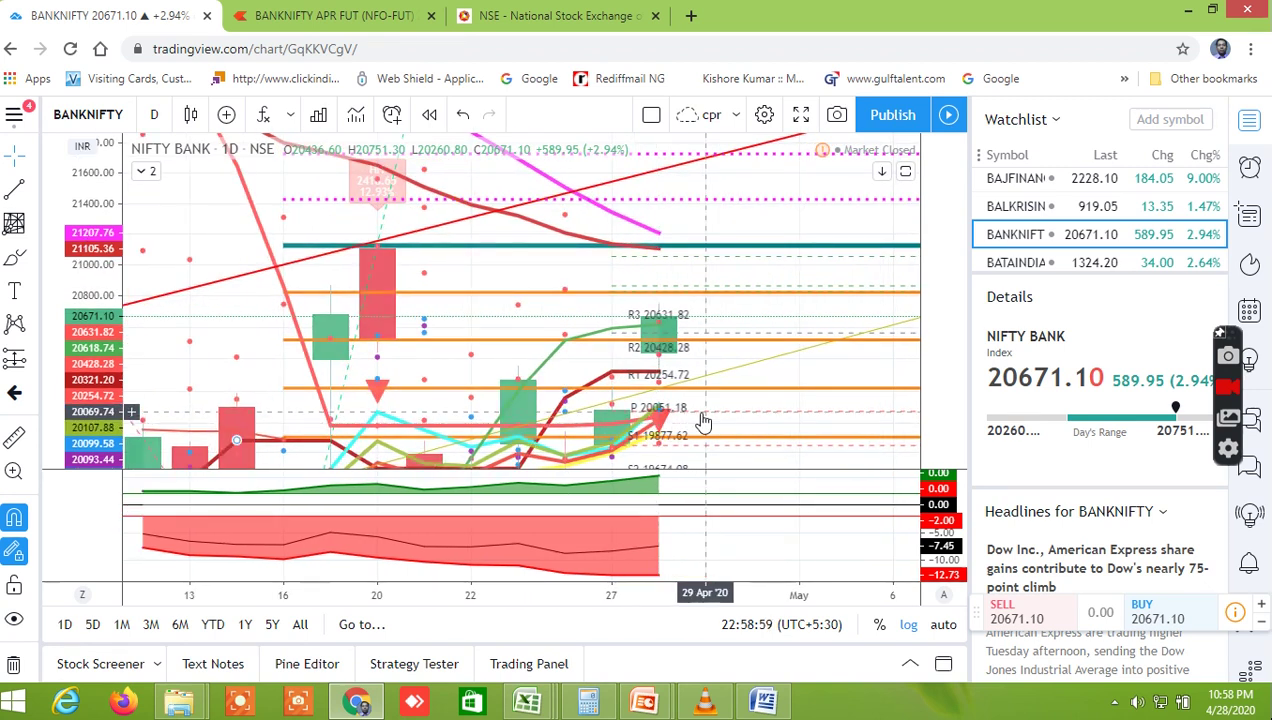
left_click_drag(523, 378, 646, 313)
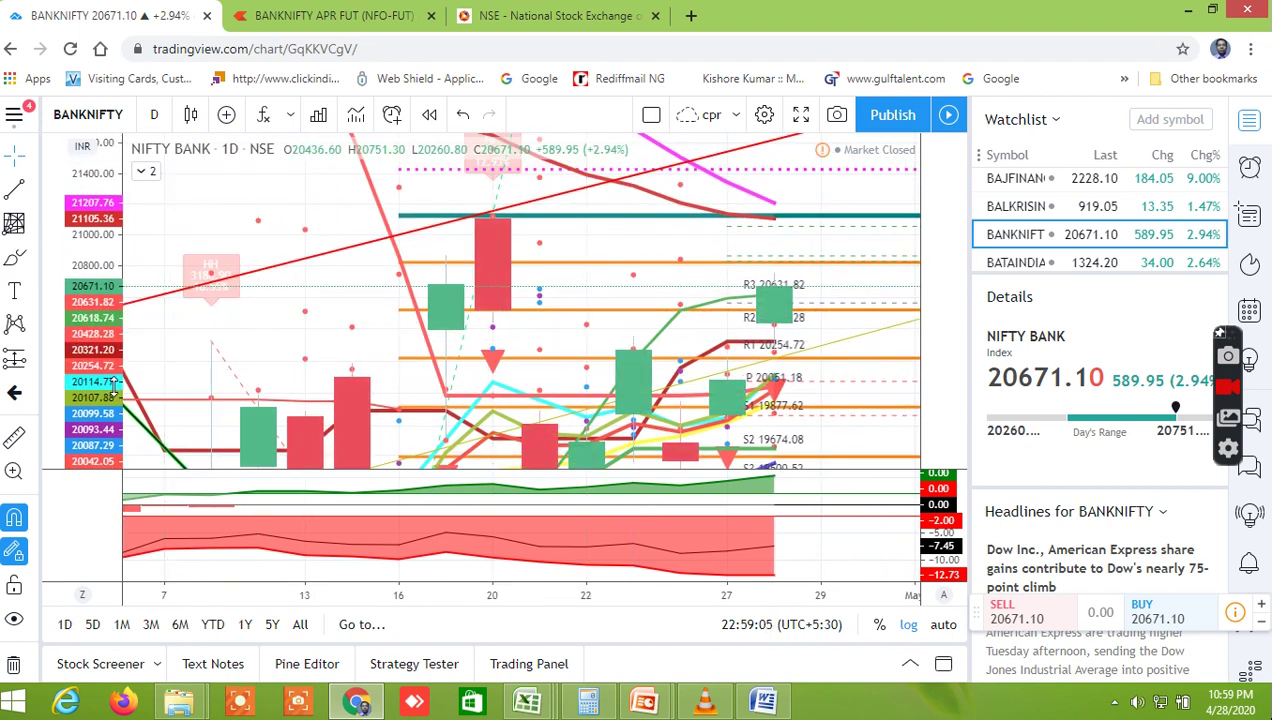
left_click_drag(113, 378, 113, 355)
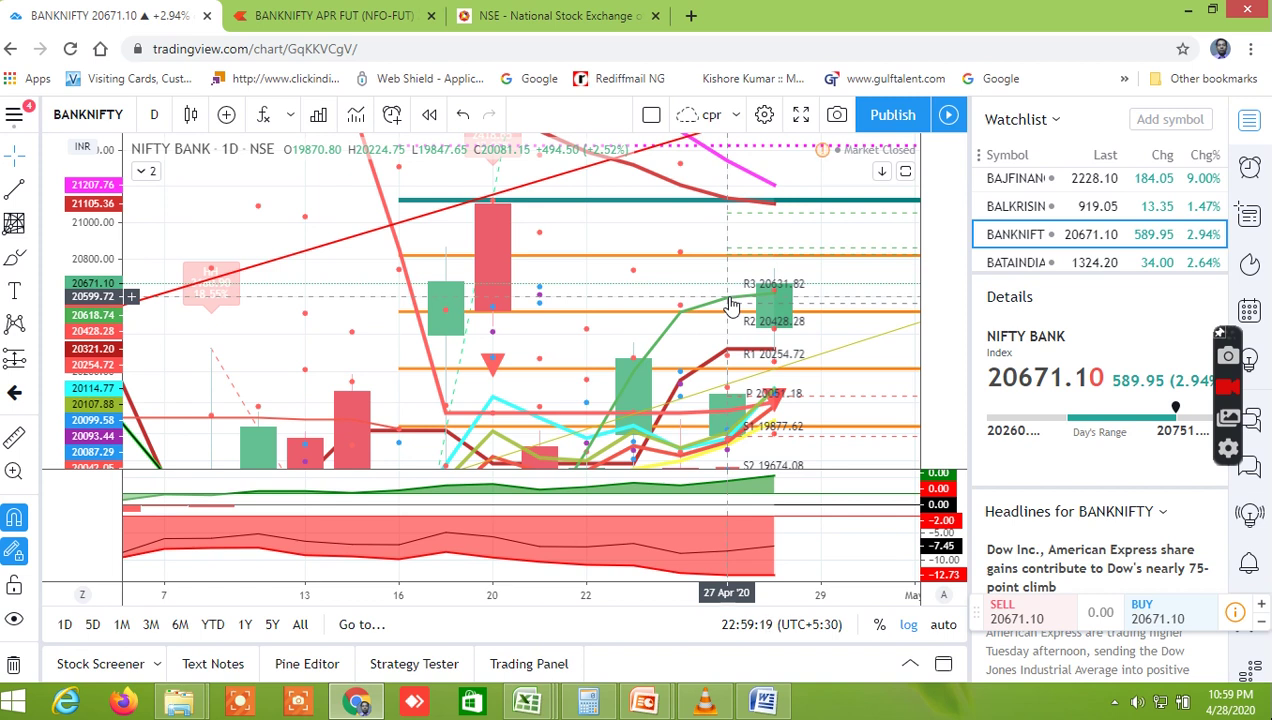
left_click_drag(629, 265, 606, 303)
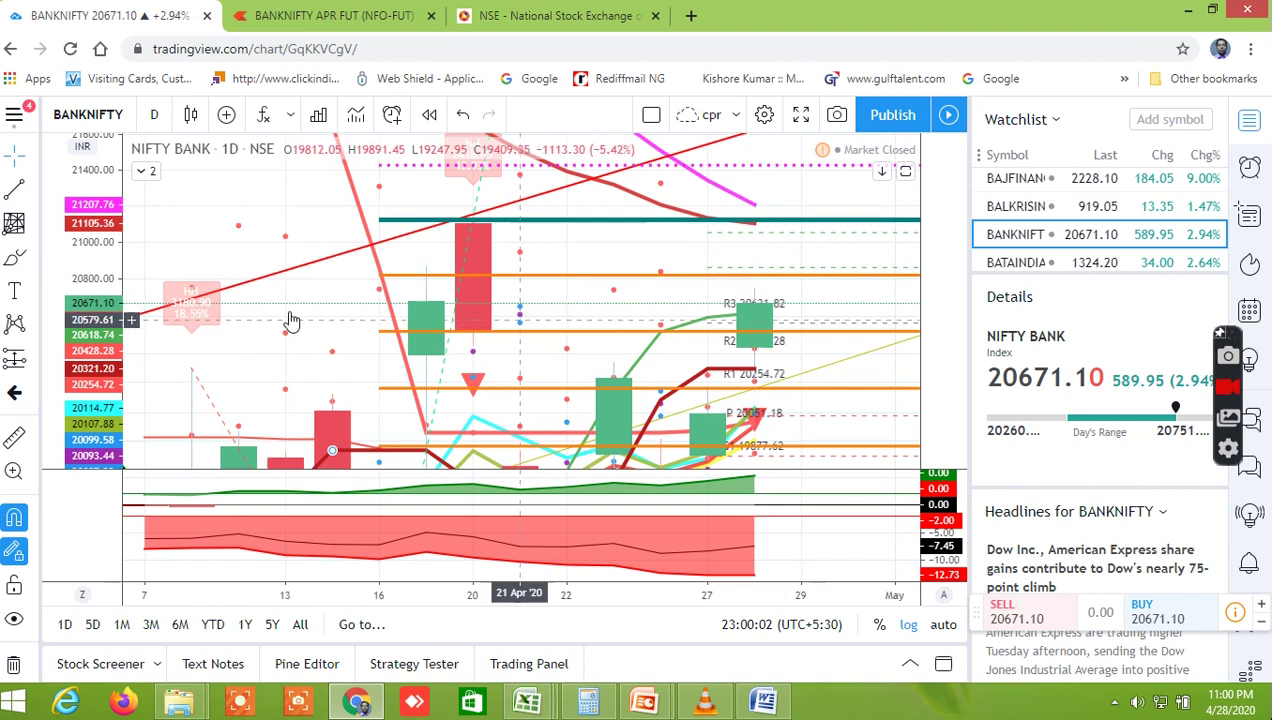
Step: Widen the BANKNIFTY price range to examine the April candles against the S1–S3 supports, the resistances and the moving averages
left_click_drag(104, 318, 104, 370)
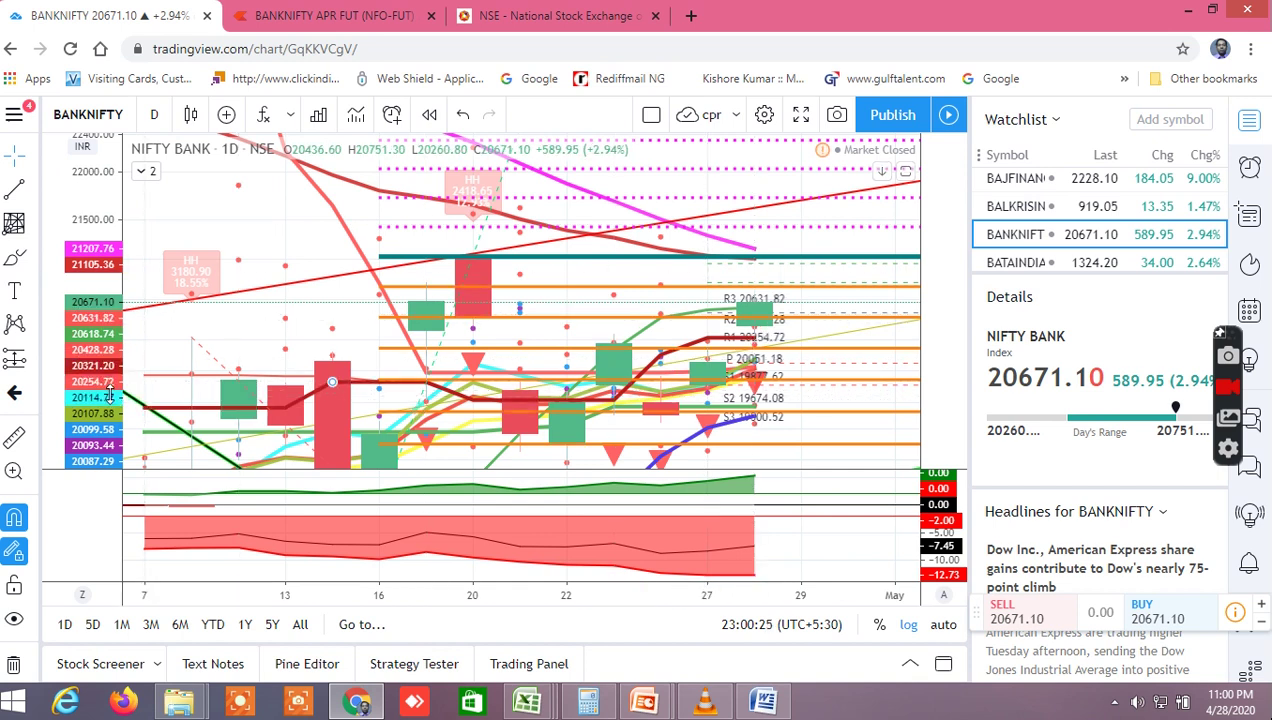
left_click_drag(88, 387, 170, 357)
scroll(568, 370, "down", 3)
scroll(568, 372, "up", 4)
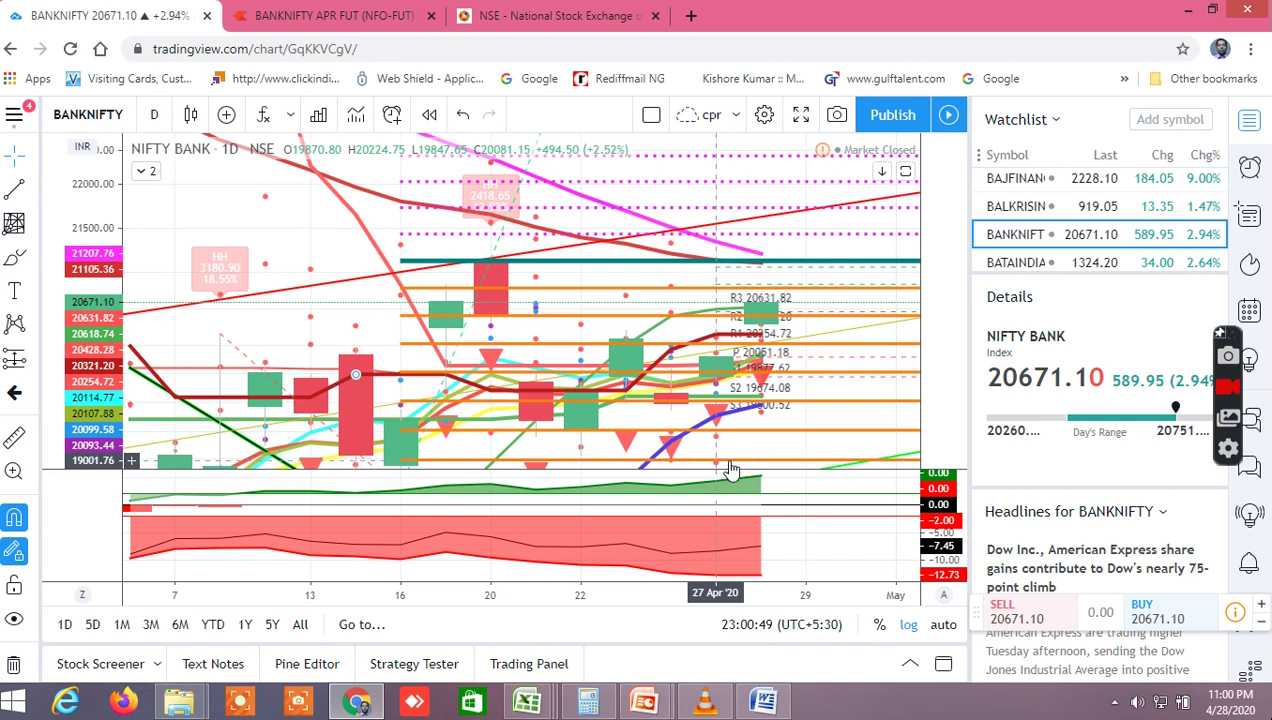
Step: Draw a Fib Retracement on the BANKNIFTY daily chart from 31505.95 on 11 Feb 2020 to 16635.50 on 25 Mar 2020
scroll(728, 440, "down", 5)
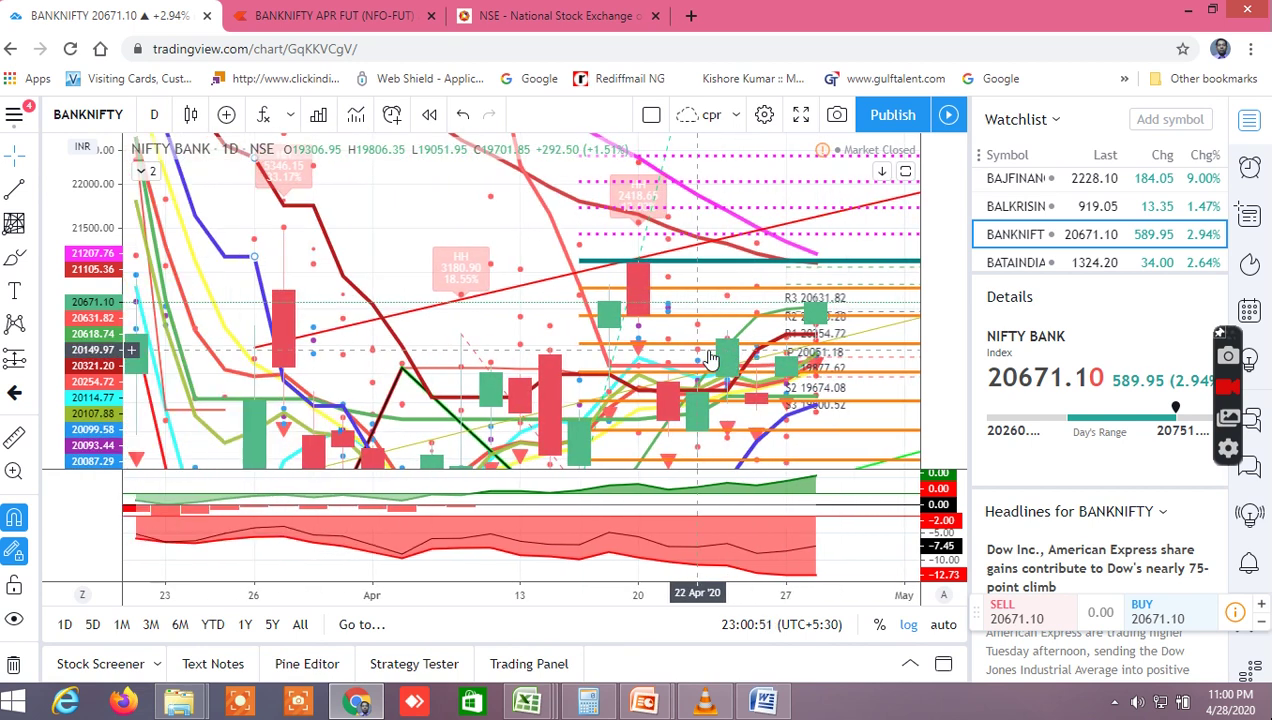
scroll(710, 358, "down", 2)
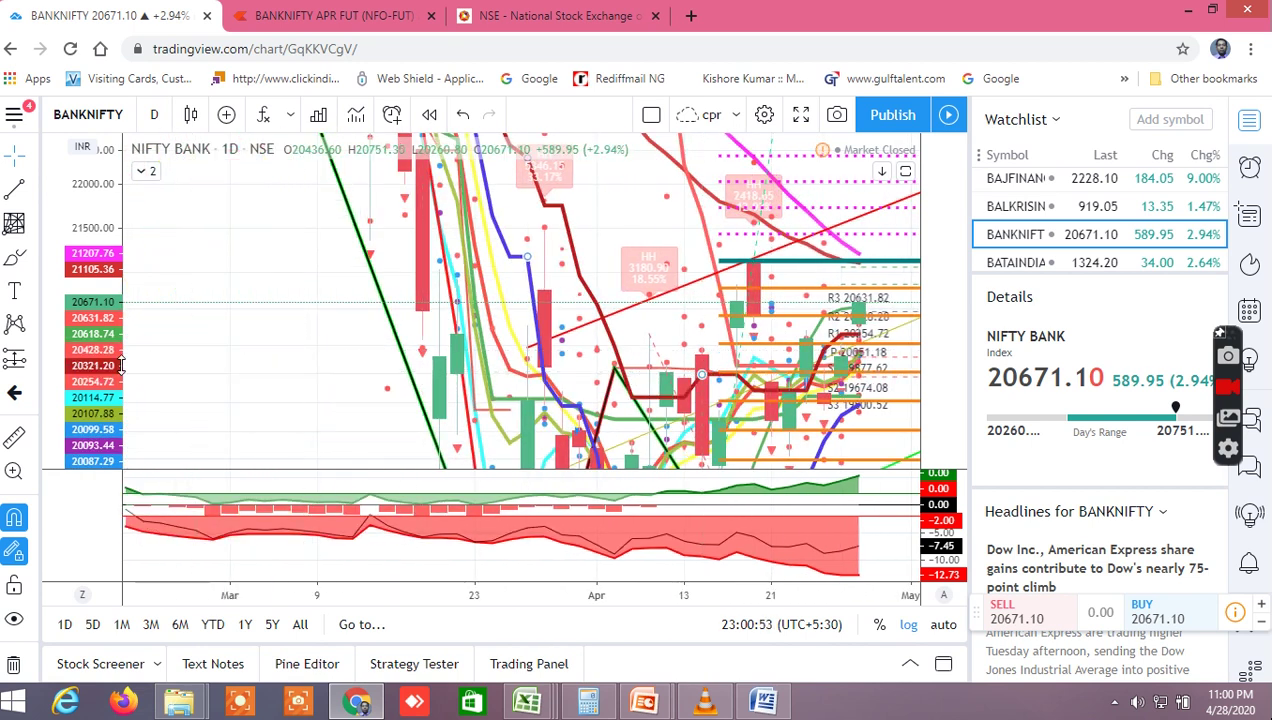
left_click_drag(103, 367, 107, 493)
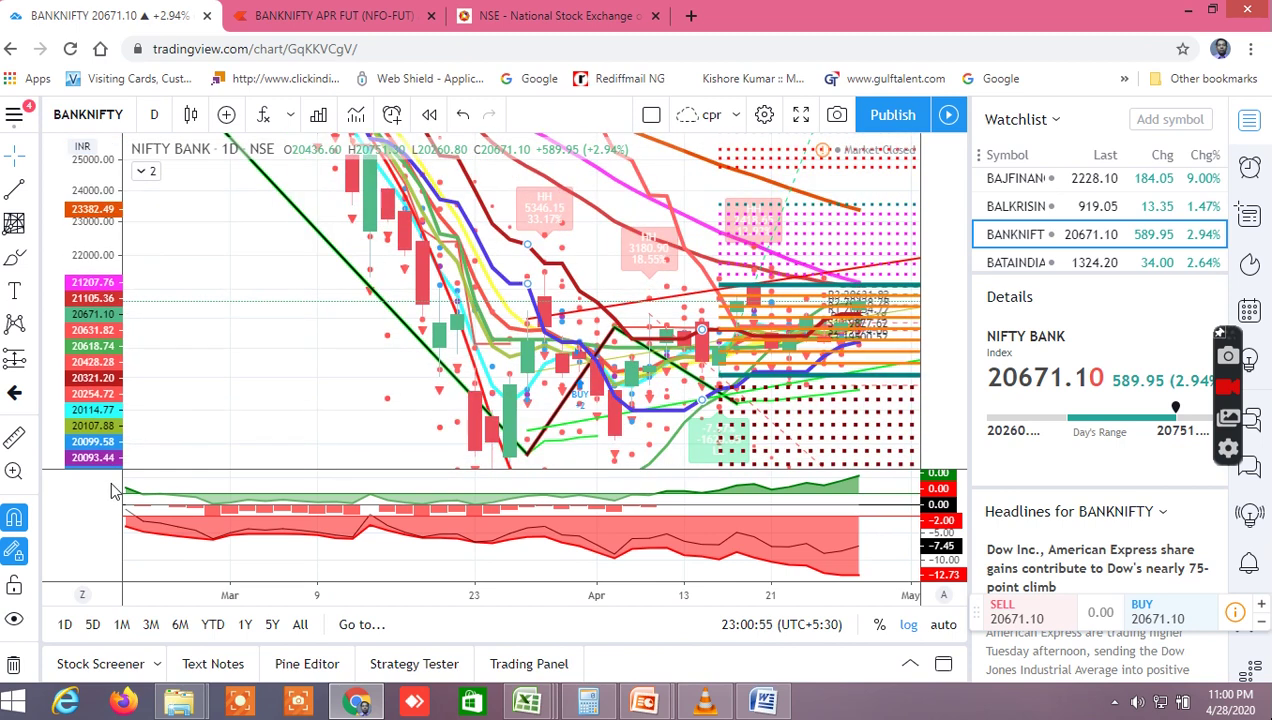
scroll(505, 383, "down", 2)
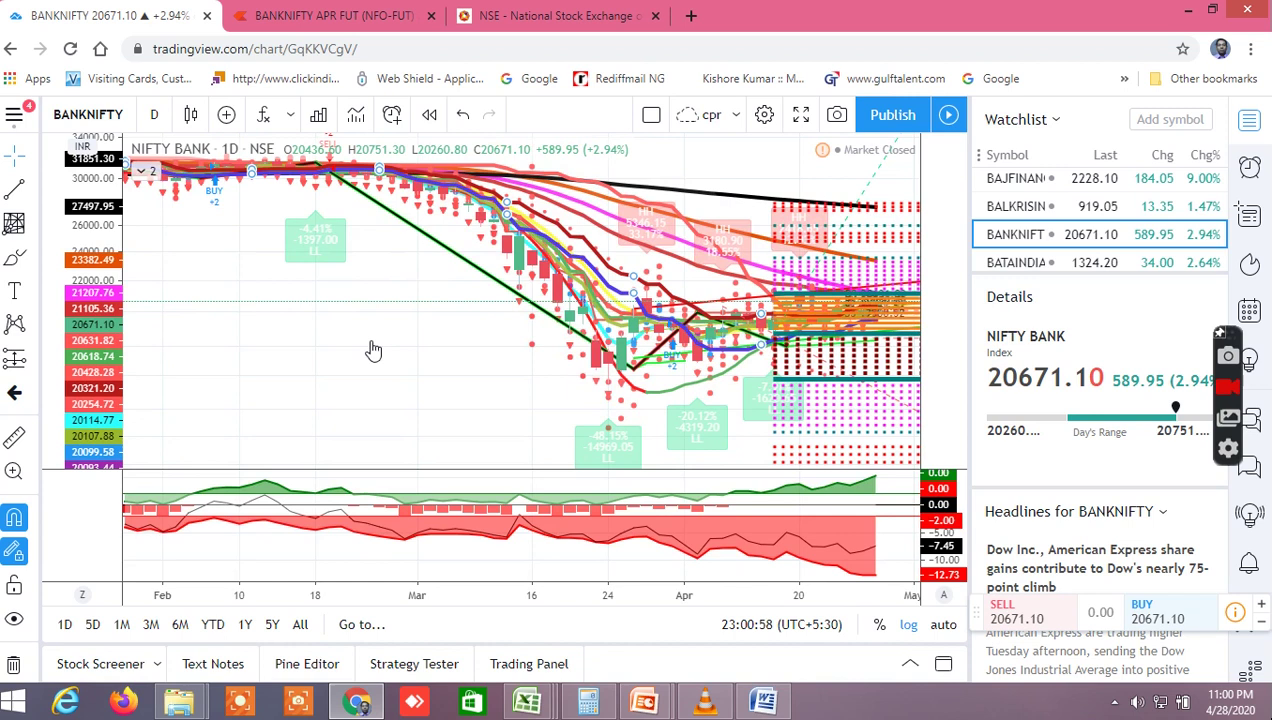
scroll(375, 340, "down", 4)
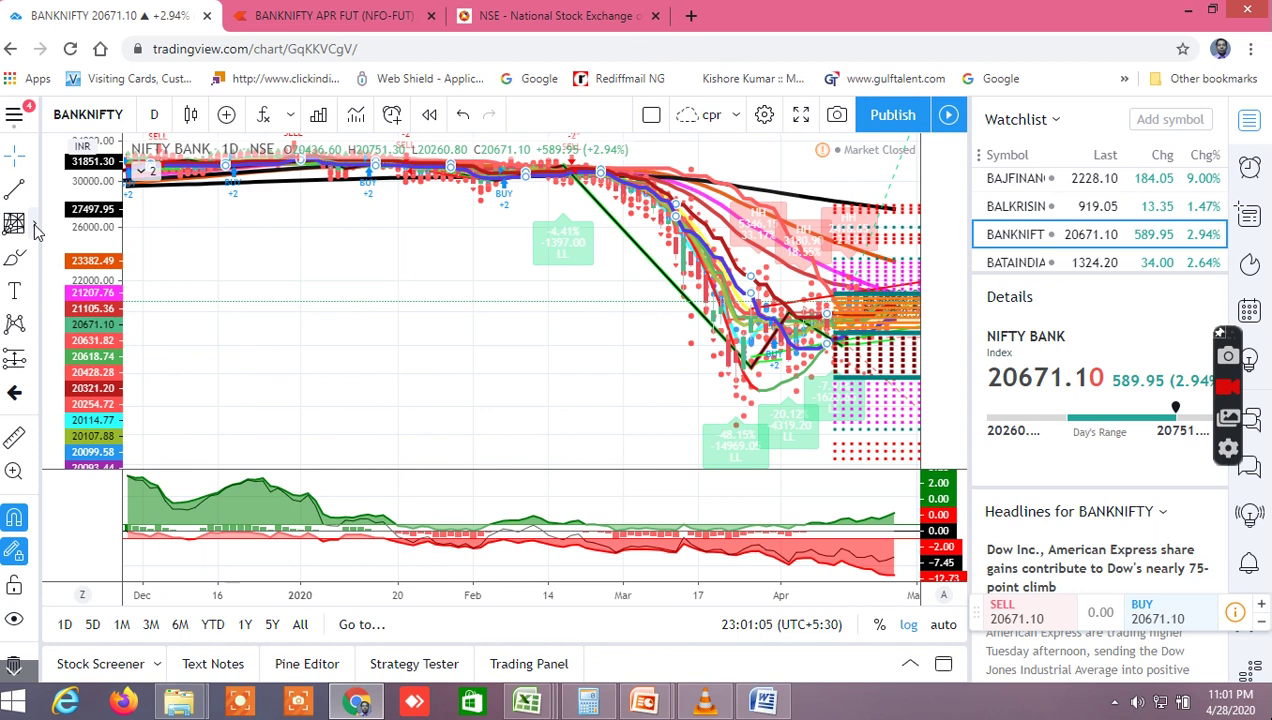
left_click(36, 230)
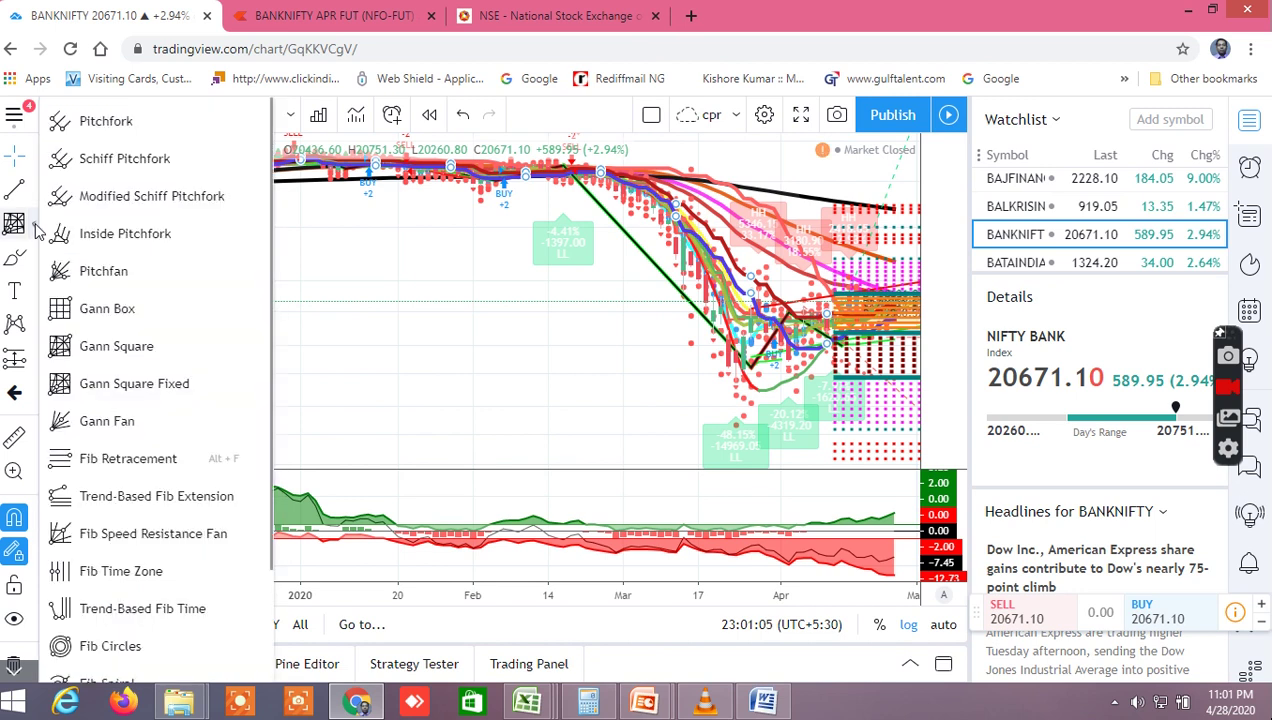
left_click(93, 463)
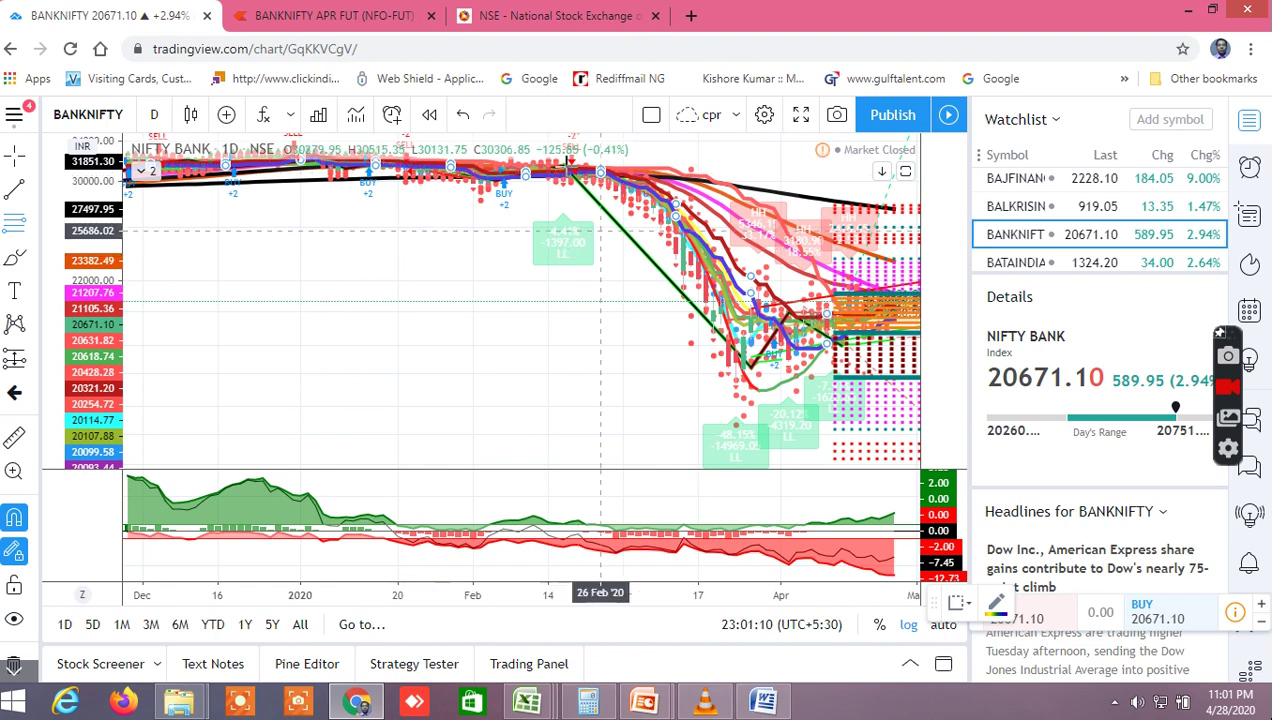
left_click(524, 160)
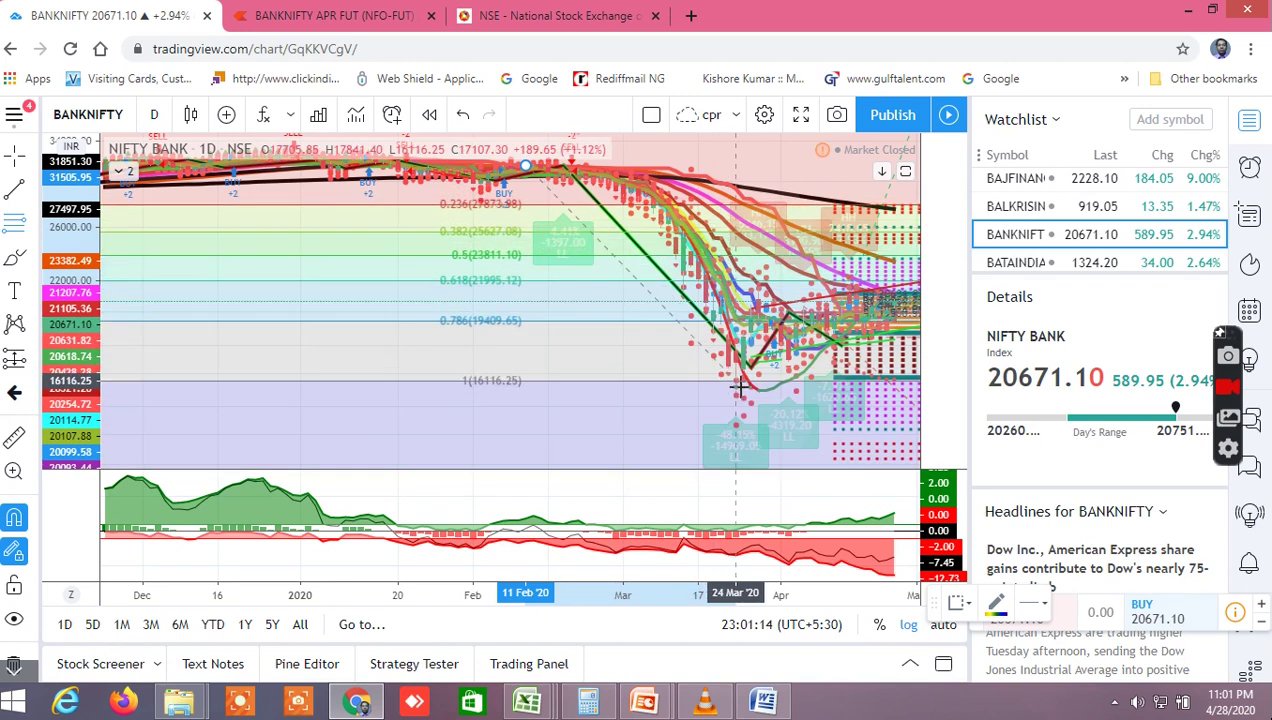
left_click(743, 393)
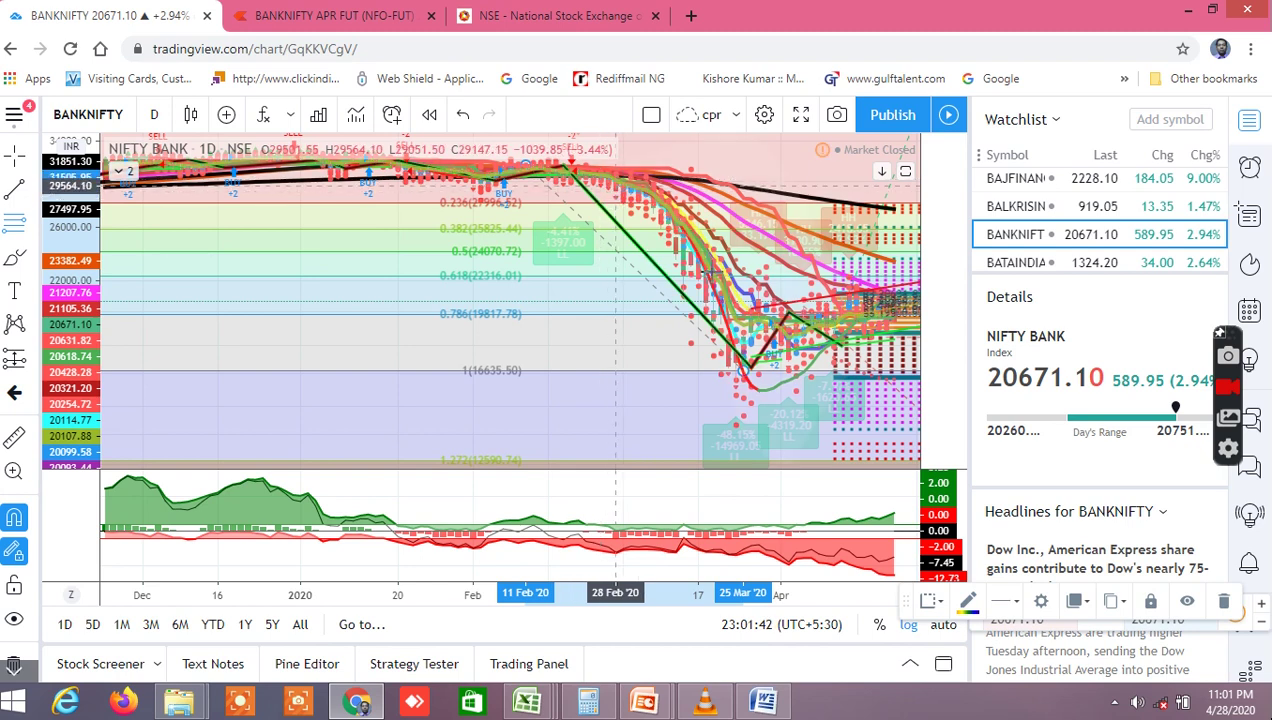
scroll(640, 330, "up", 5)
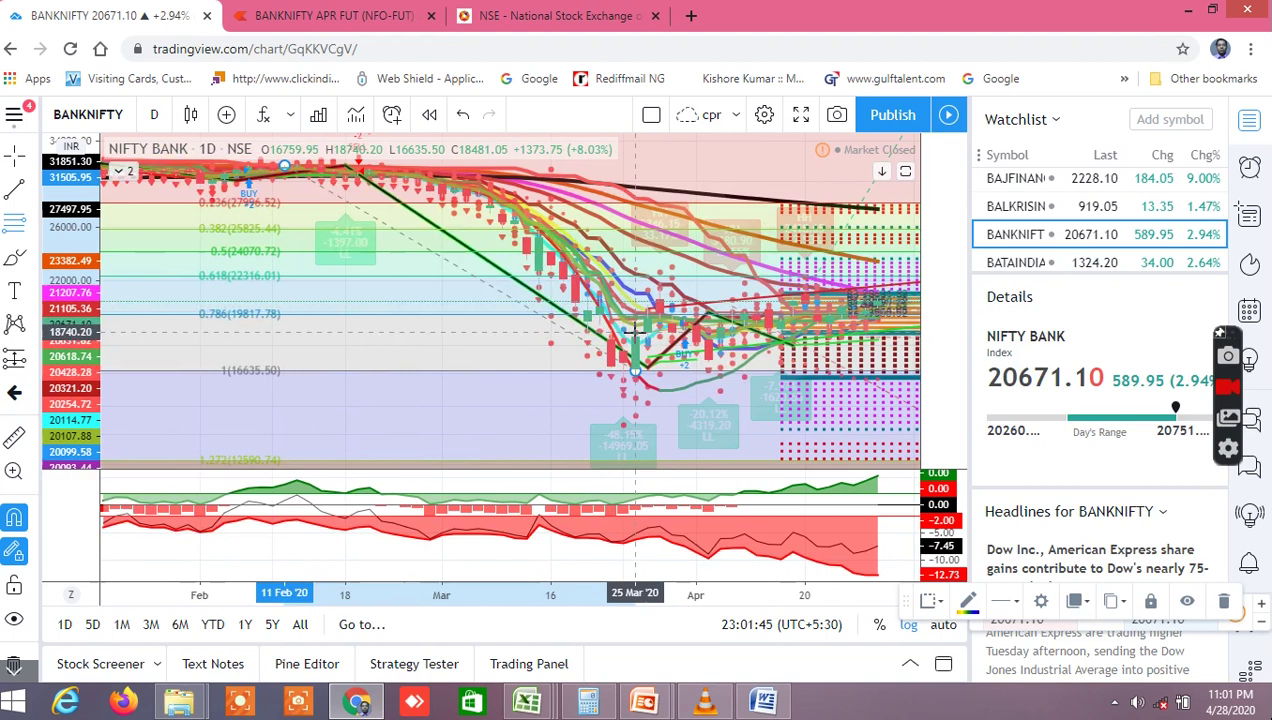
scroll(636, 330, "up", 3)
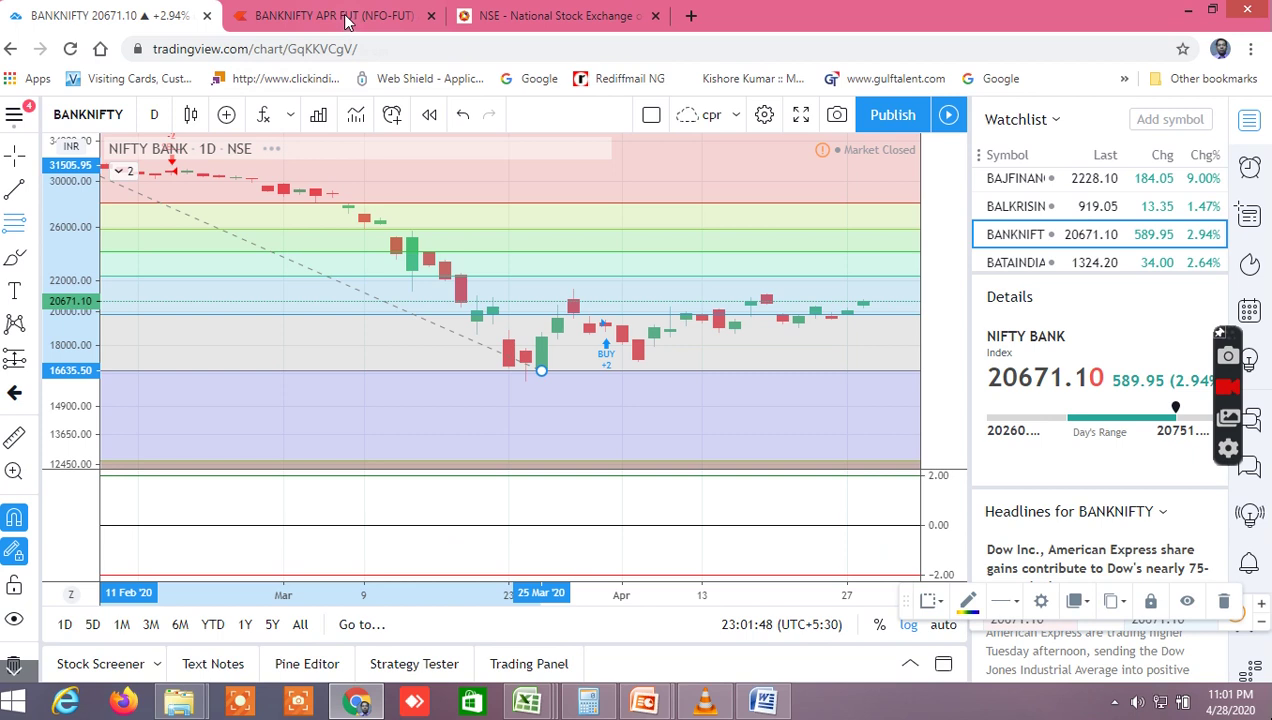
Step: Switch to the Kite BANKNIFTY APR FUT chart and examine its late-April candles against the averages and volume profile
left_click(347, 18)
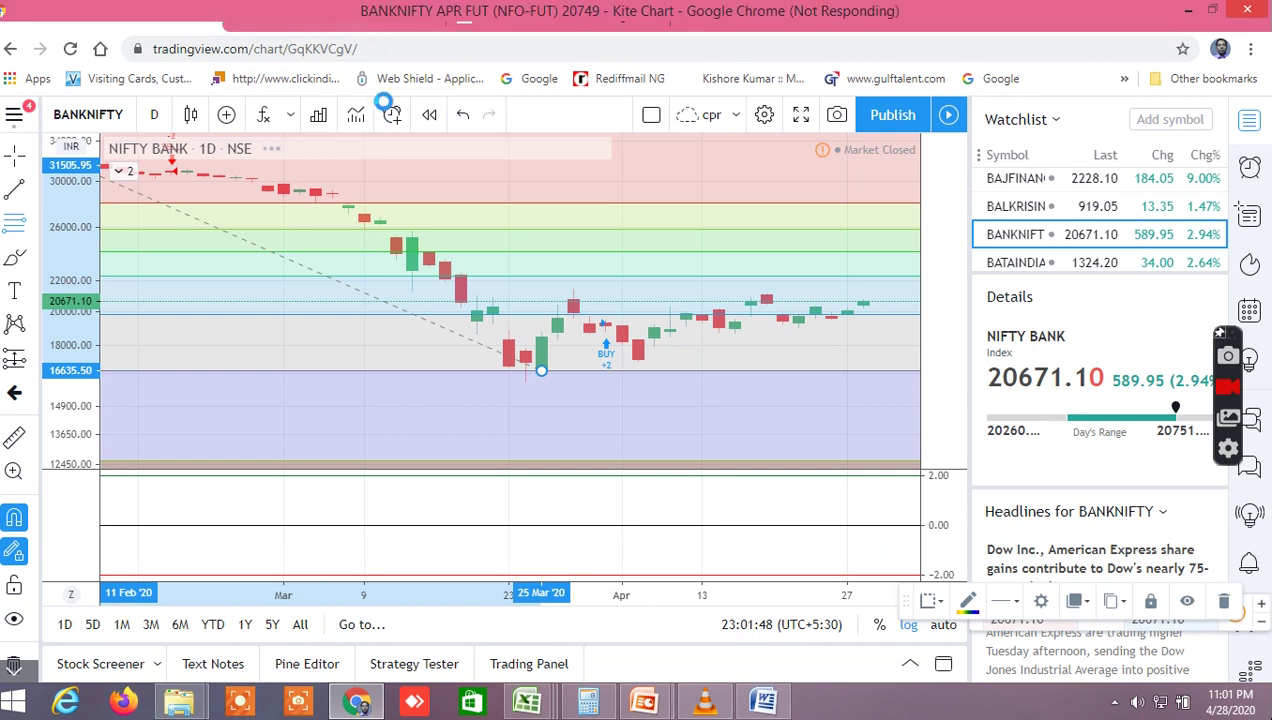
key("alt+Tab")
left_click(357, 702)
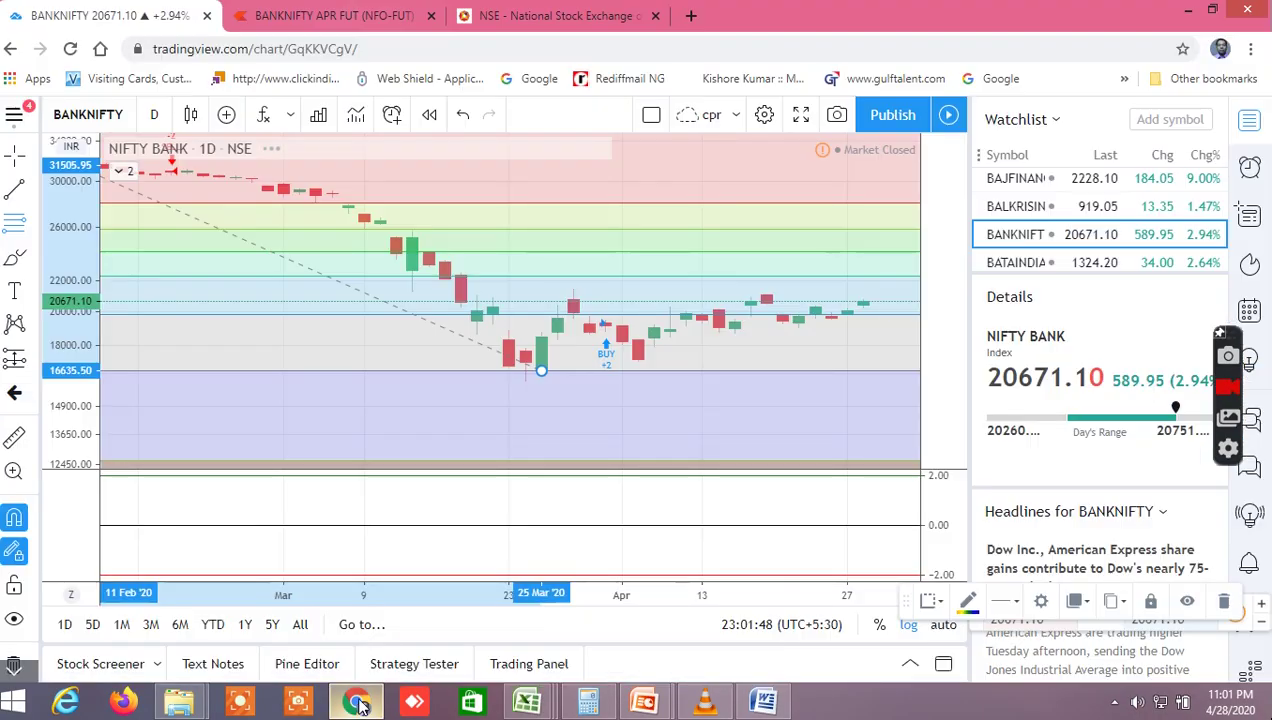
left_click(352, 16)
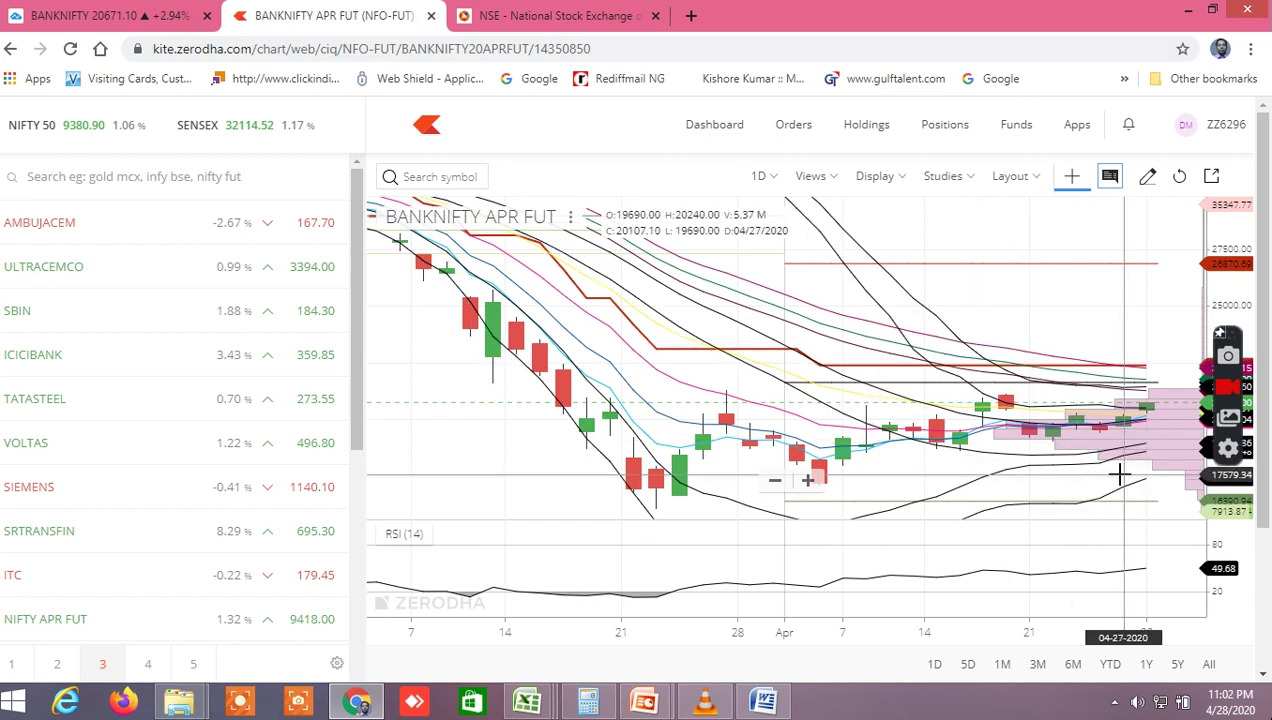
left_click_drag(1158, 466, 1137, 484)
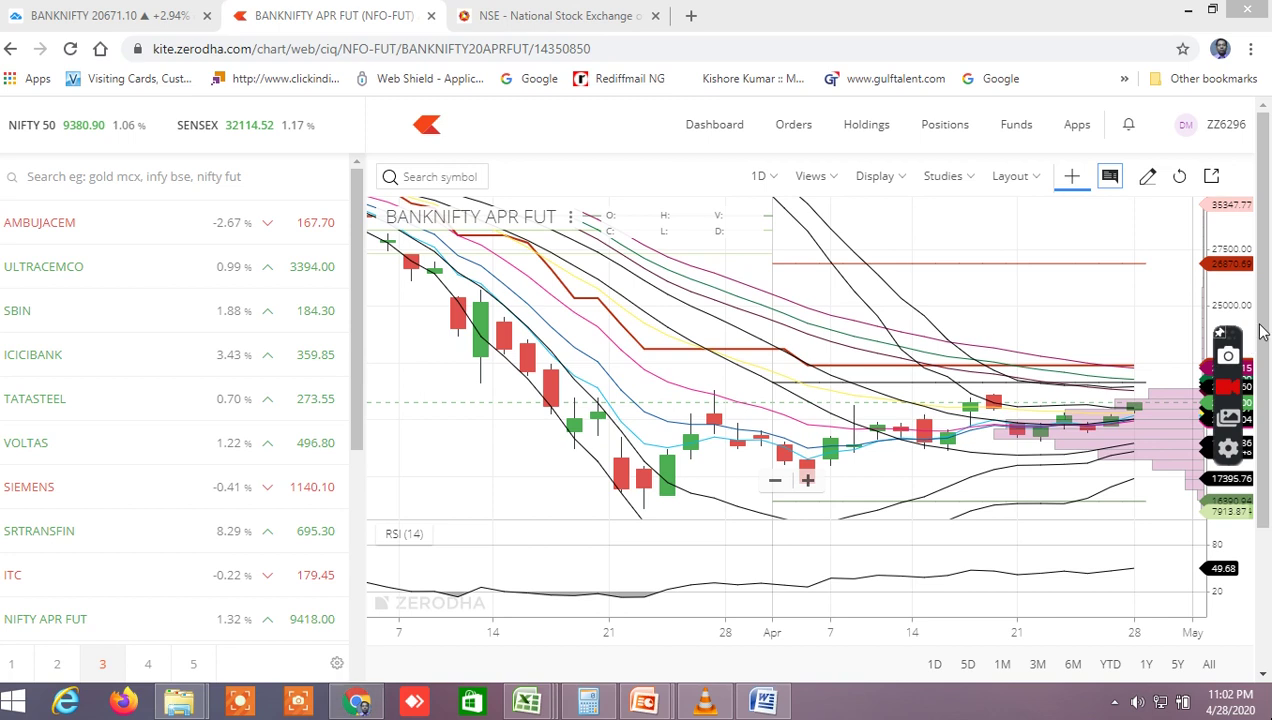
left_click(958, 326)
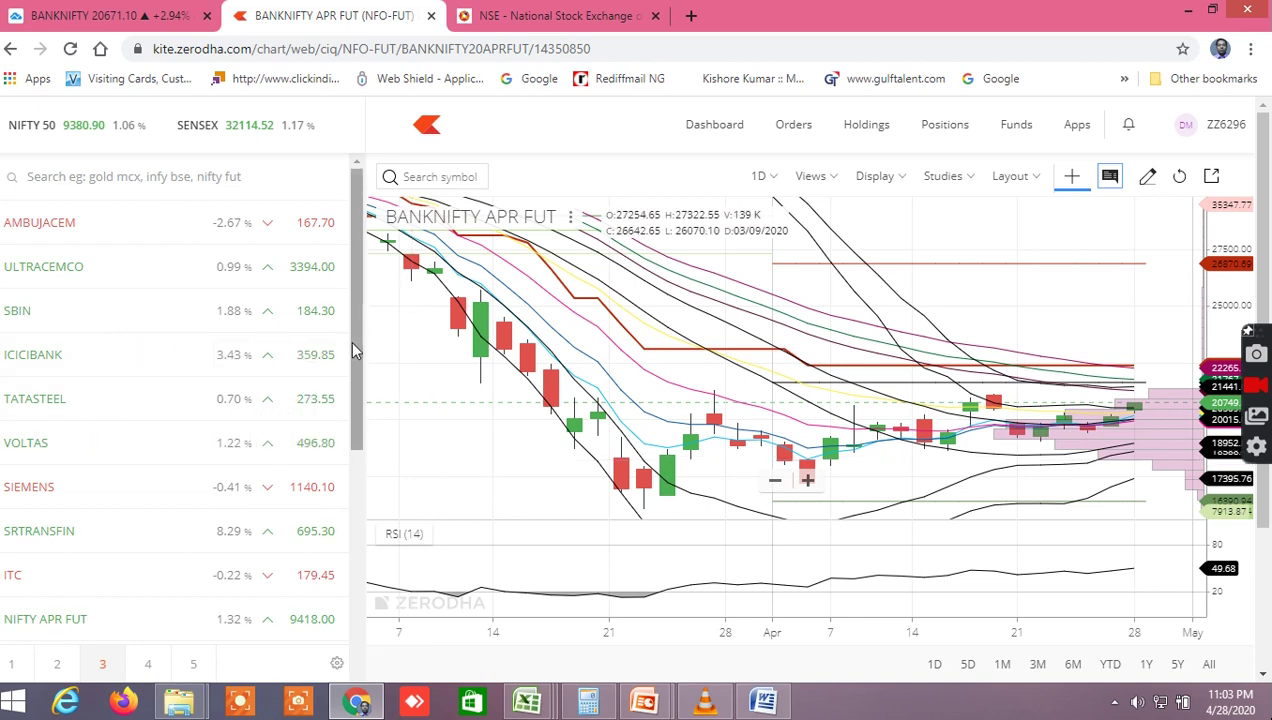
Step: Show the NIFTY APR FUT daily chart from the Kite watchlist and examine its April candles
scroll(350, 340, "down", 2)
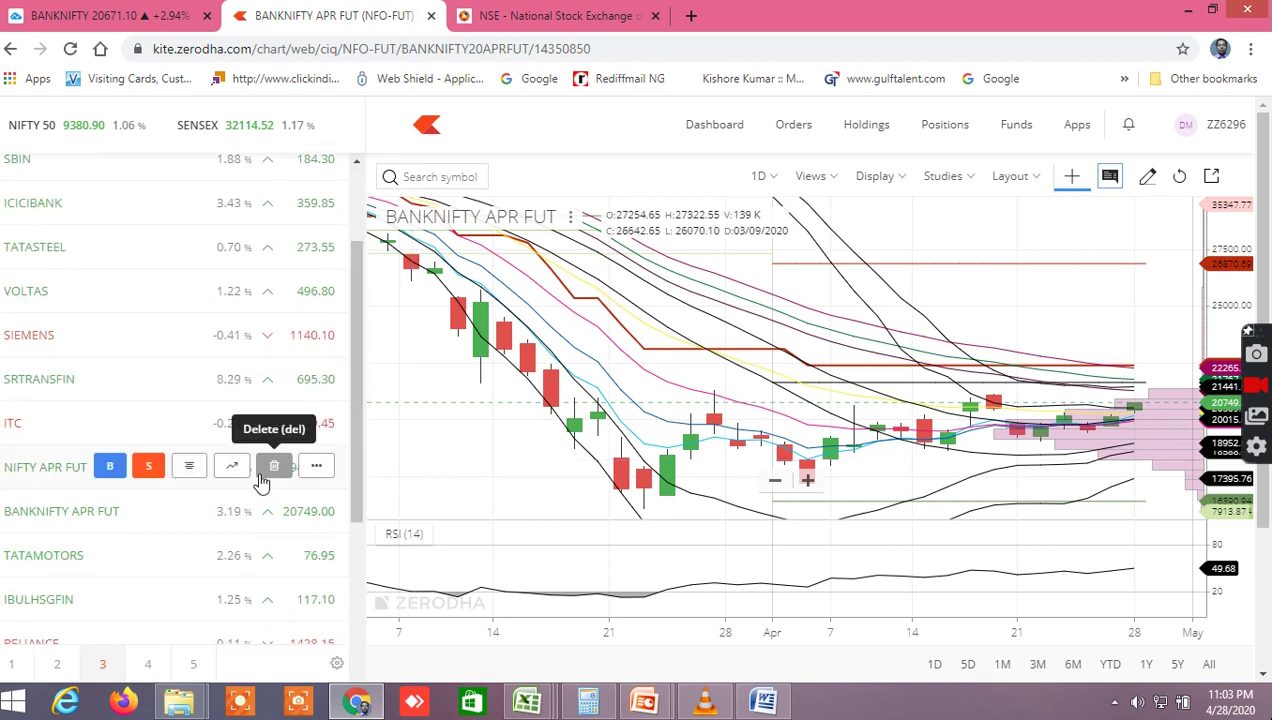
left_click(233, 470)
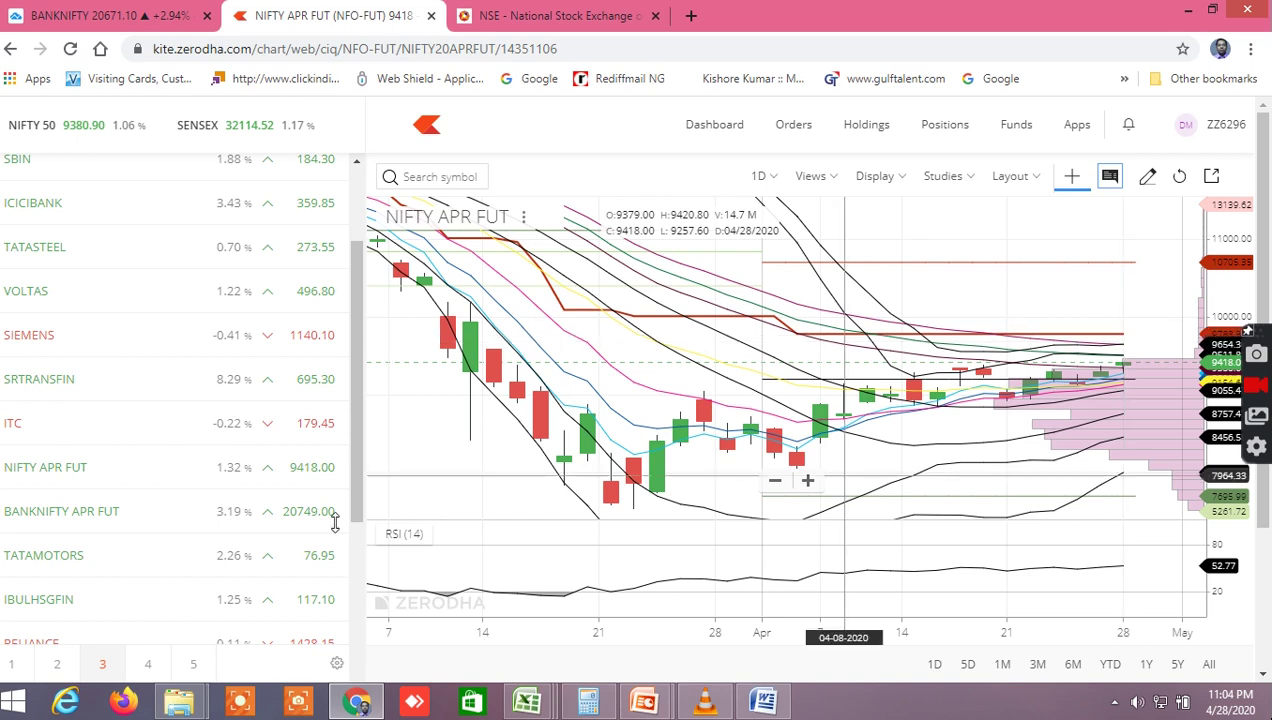
mouse_move(197, 521)
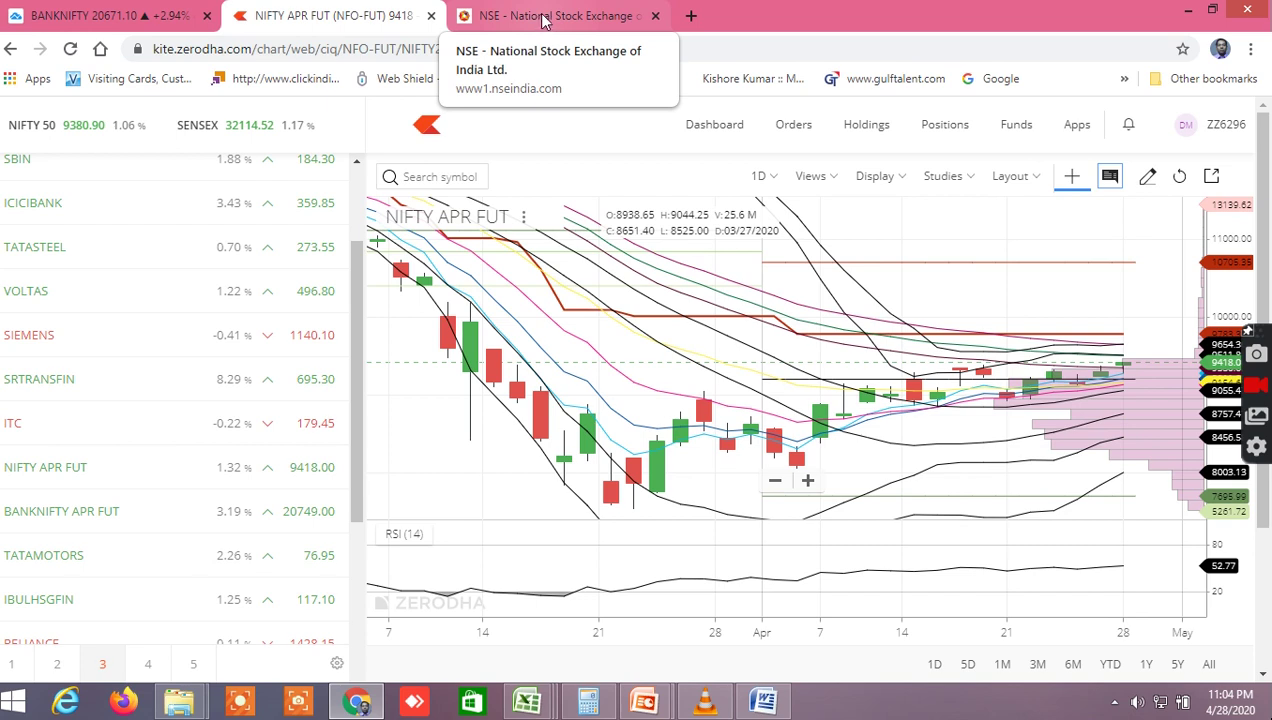
Step: Look at the BANKNIFTY option chain on the NSE site and switch to VLC media player
left_click(546, 18)
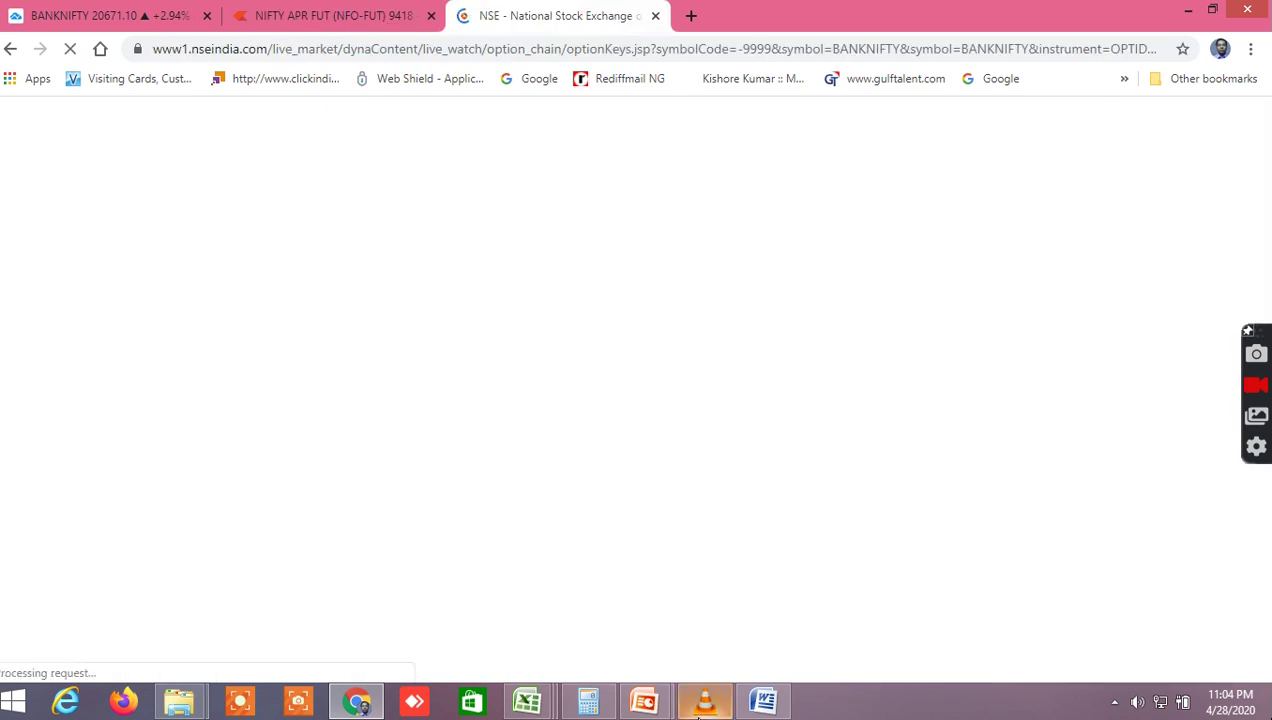
left_click(704, 706)
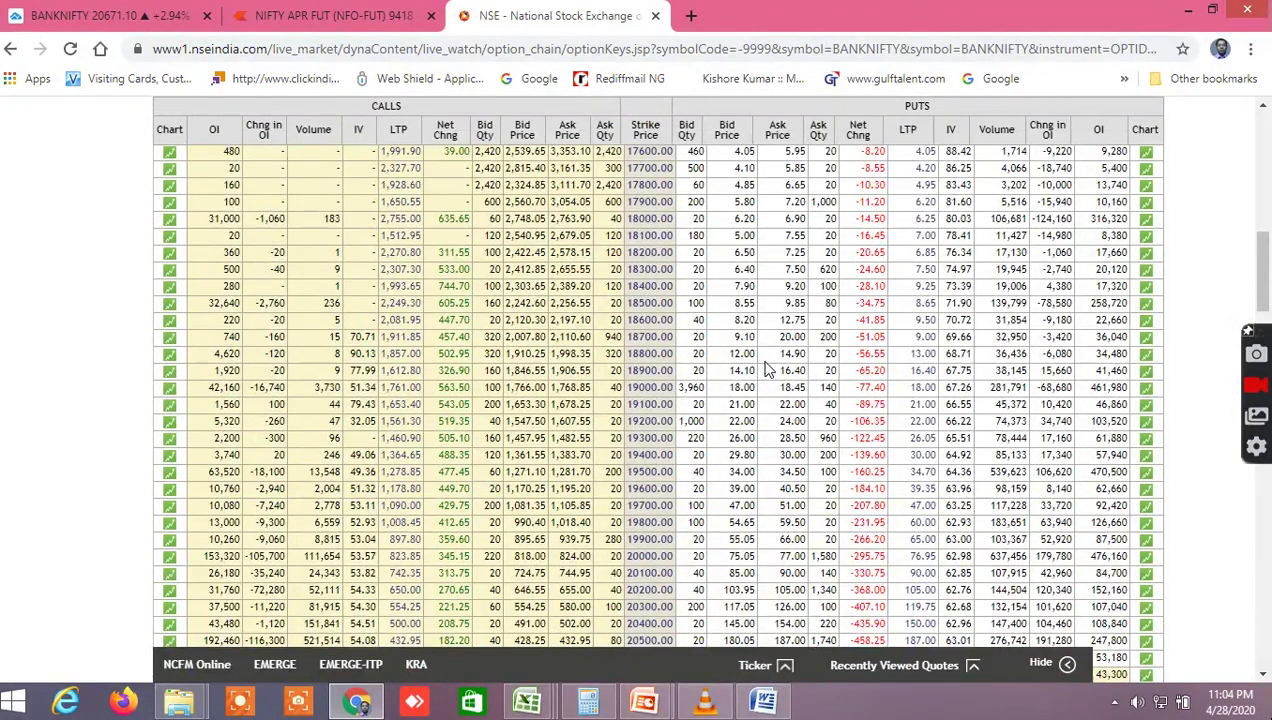
left_click(710, 703)
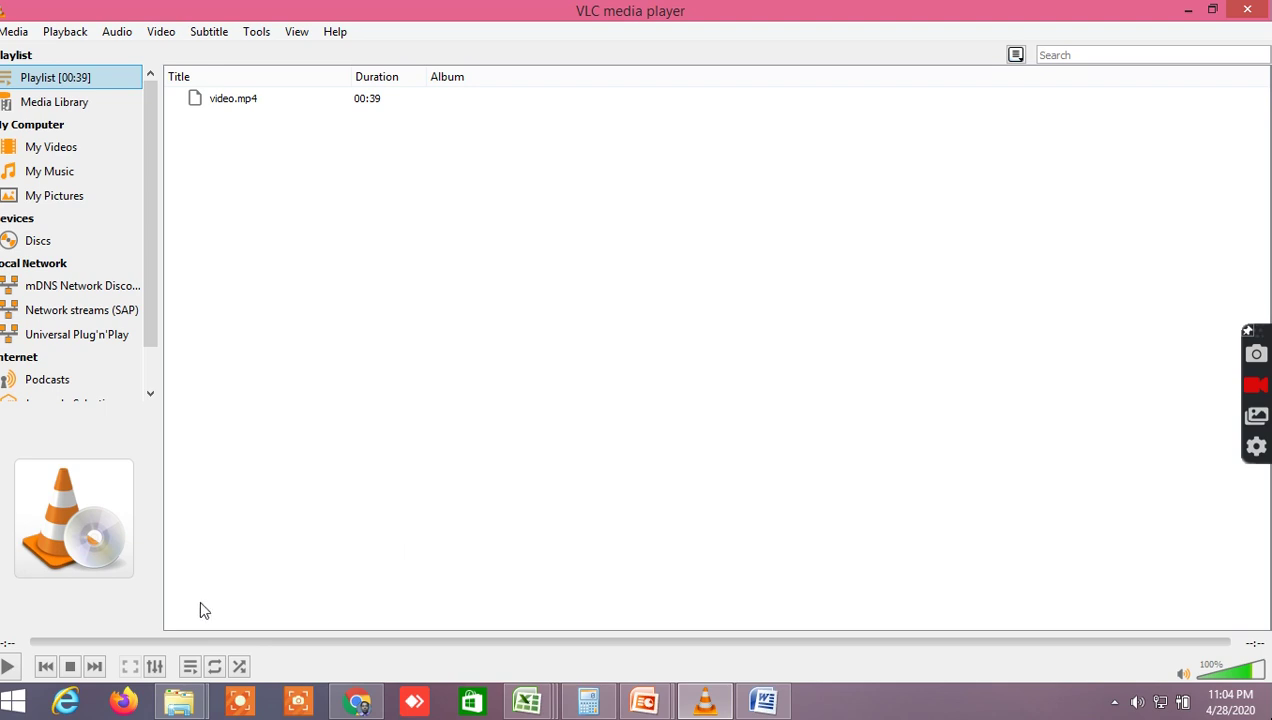
Step: Play video.mp4 from the playlist and return to the start of the BANKNIFTY option chain on the NSE site in Chrome
left_click(9, 669)
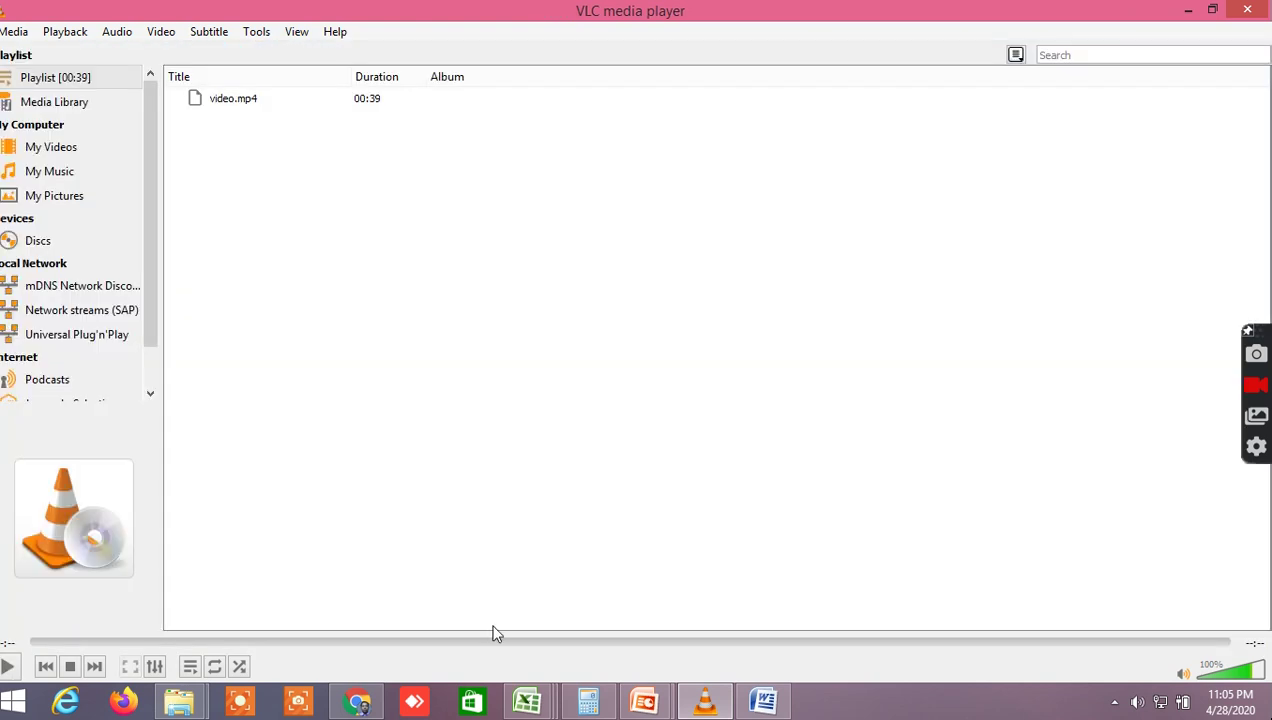
left_click(358, 700)
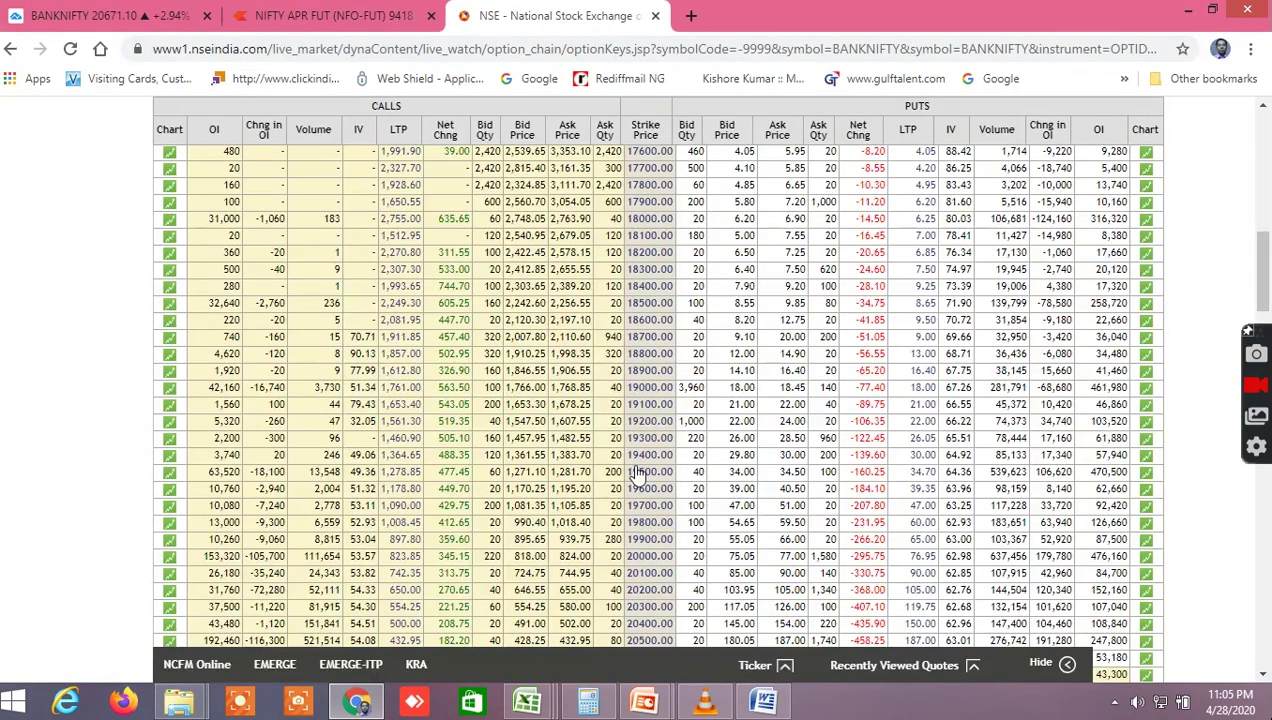
scroll(645, 420, "up", 4)
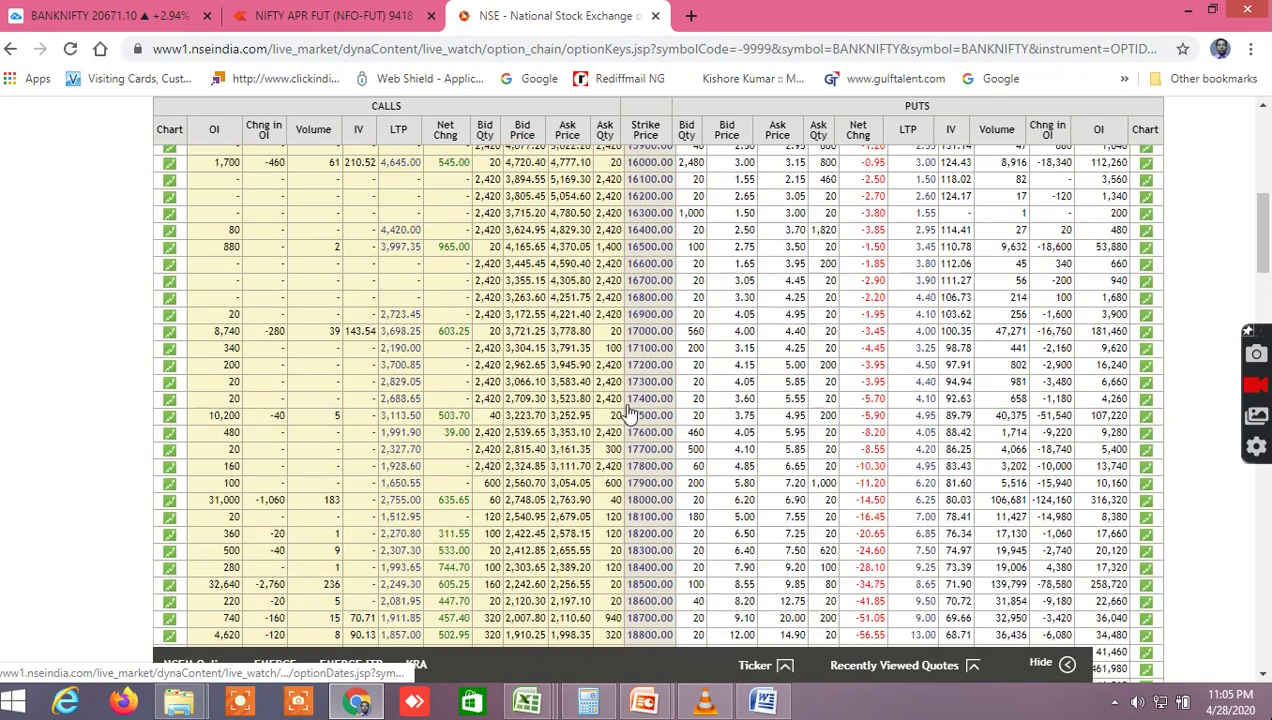
scroll(630, 412, "up", 5)
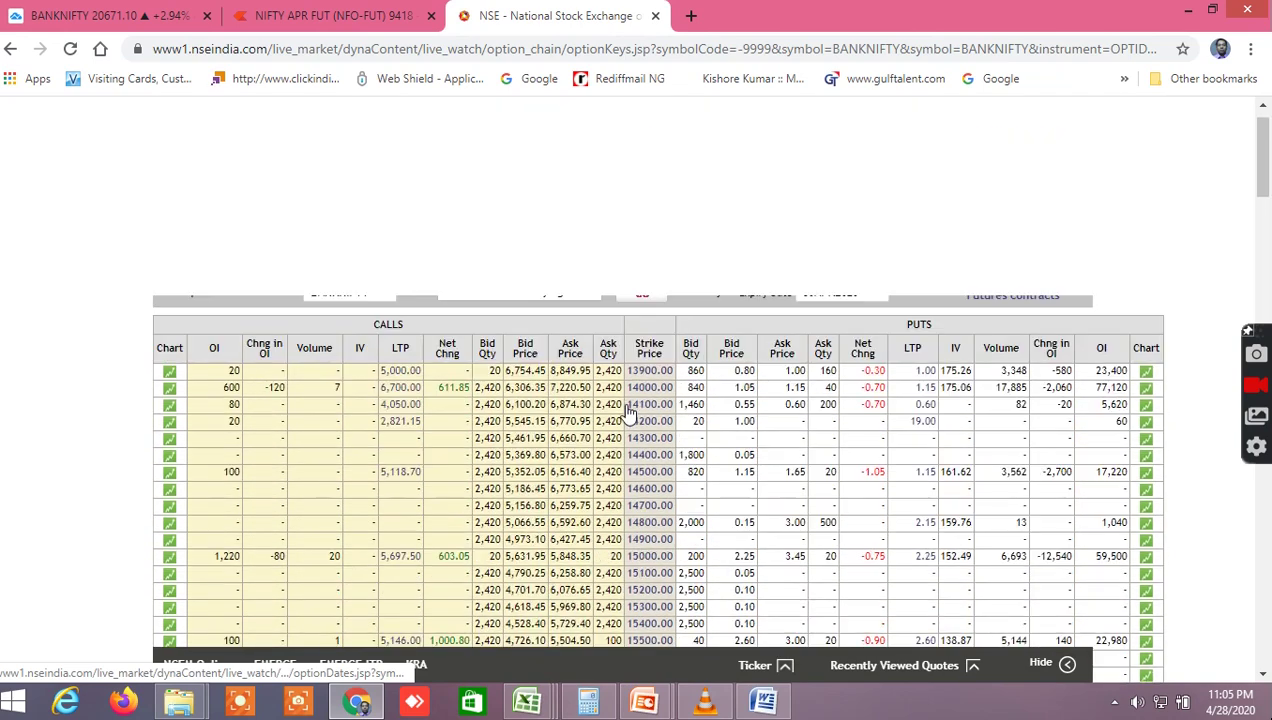
scroll(630, 412, "down", 1)
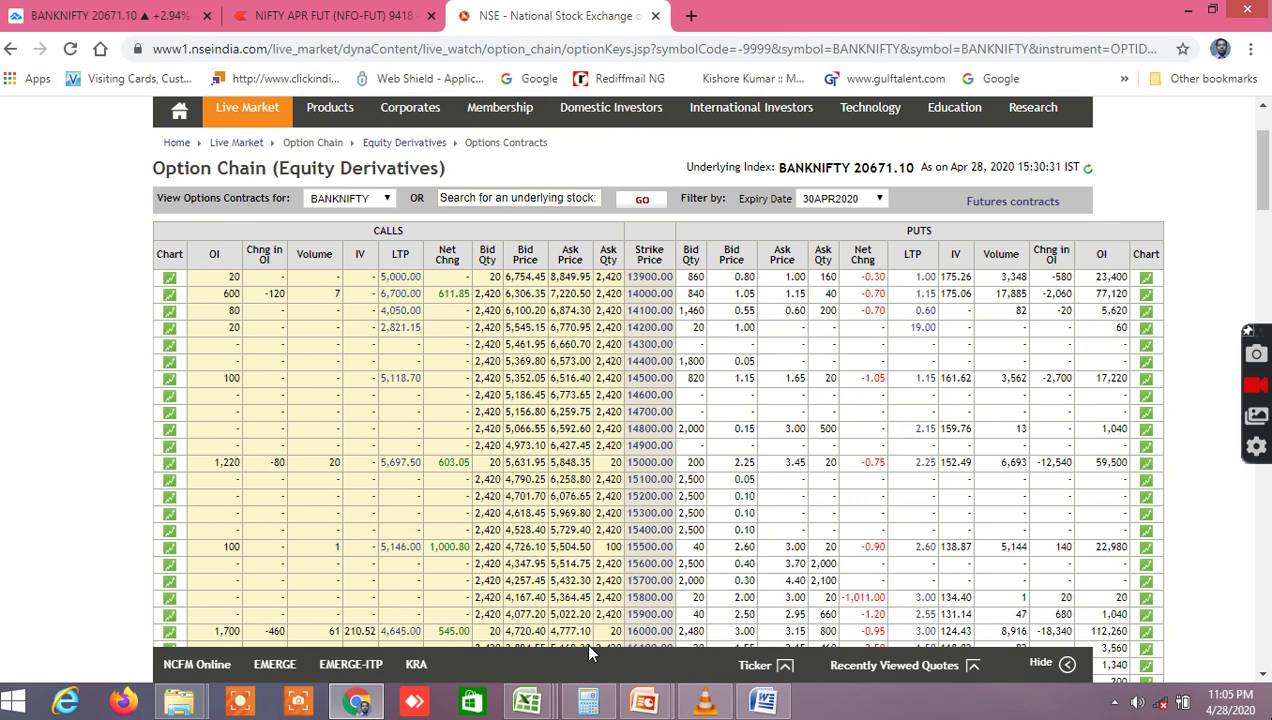
Step: Switch to the WORKING FILE workbook in Excel and examine the NIFTY and BANKNIFTY probability tables on the OPTION CHAIN IV sheet
mouse_move(550, 700)
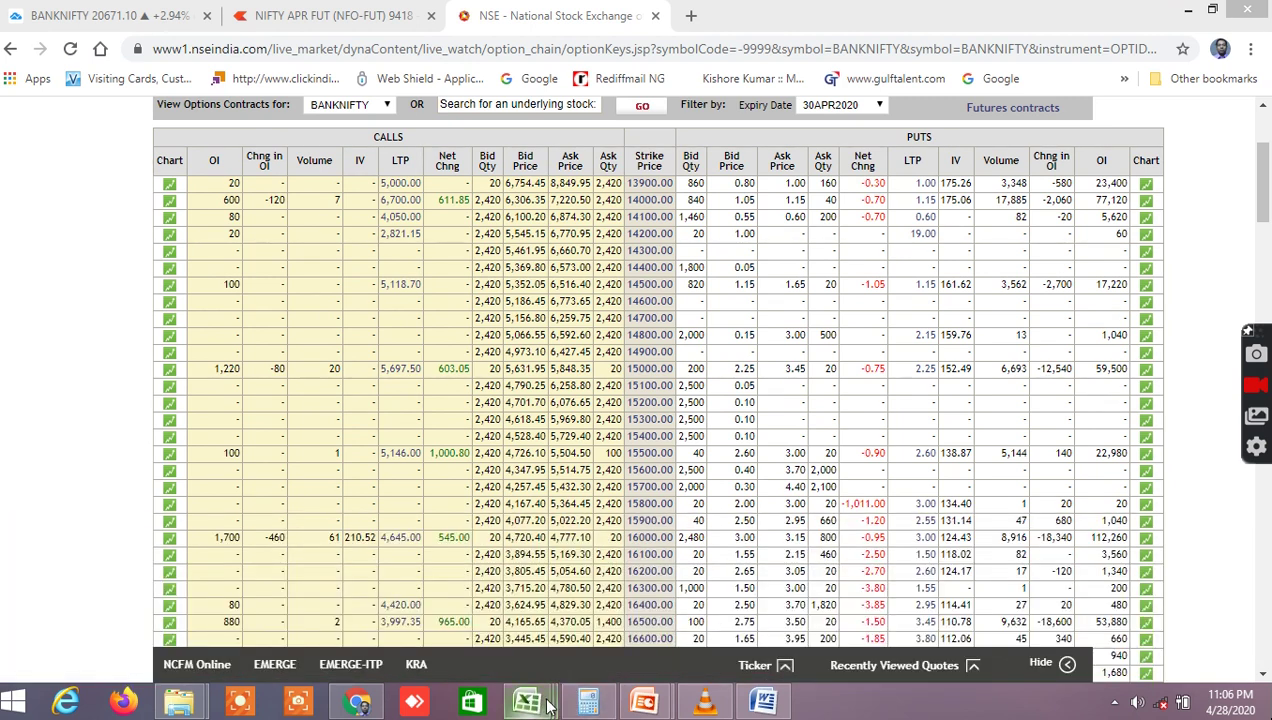
left_click(709, 609)
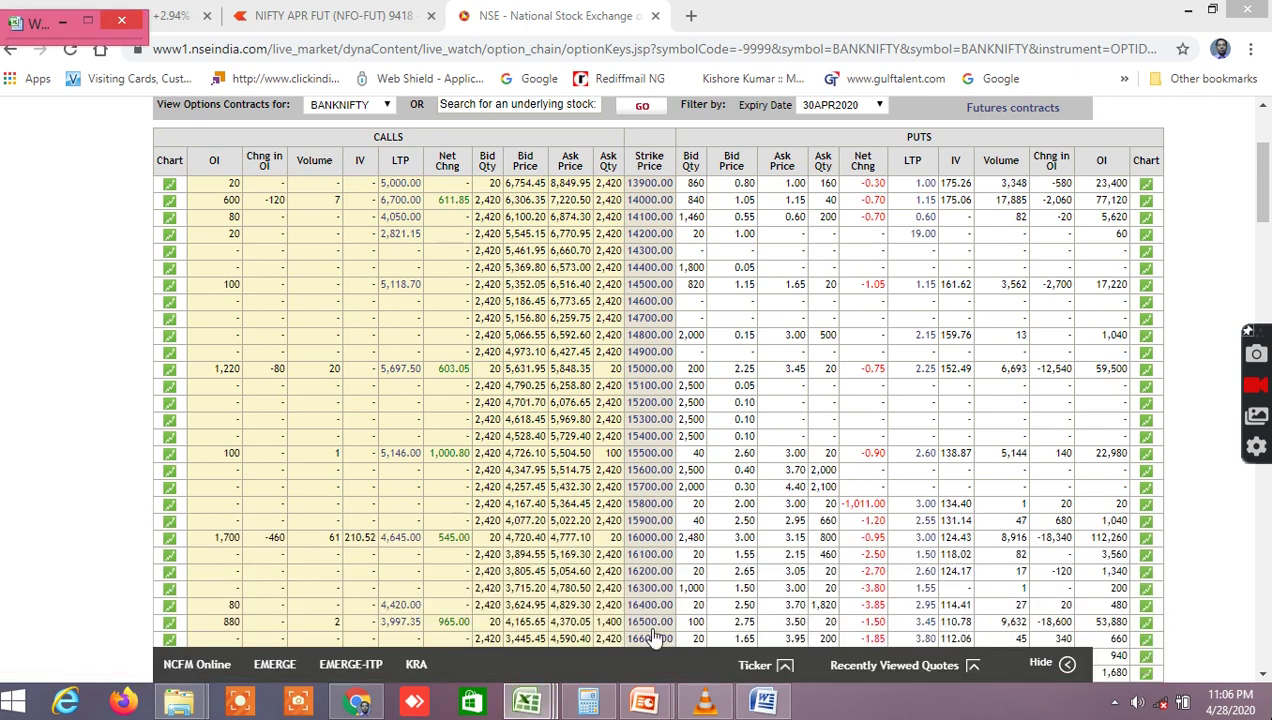
mouse_move(737, 622)
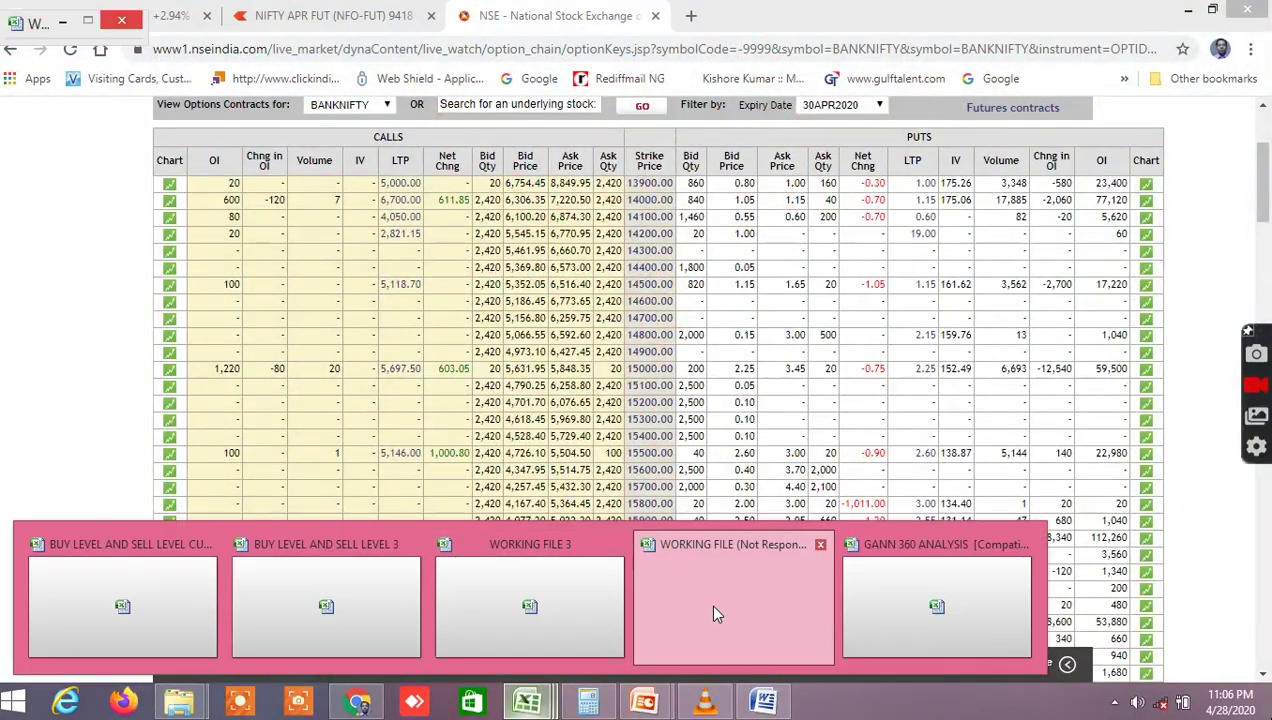
mouse_move(712, 603)
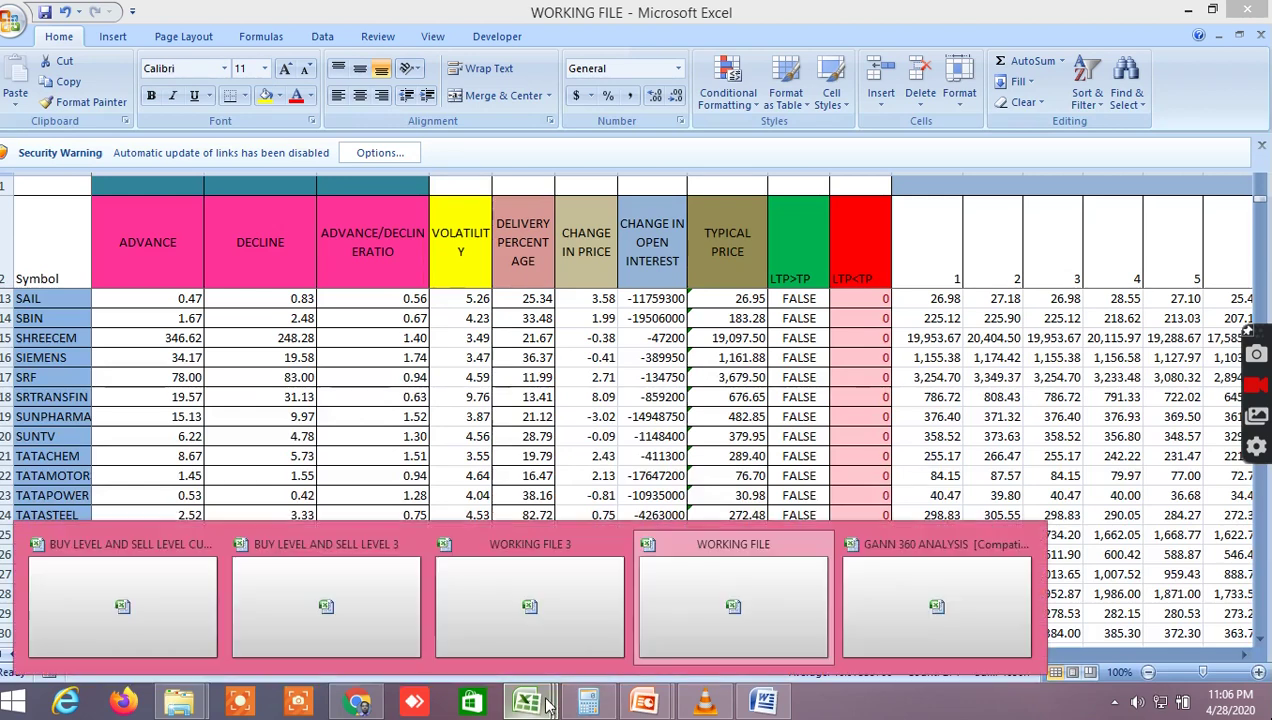
left_click(712, 628)
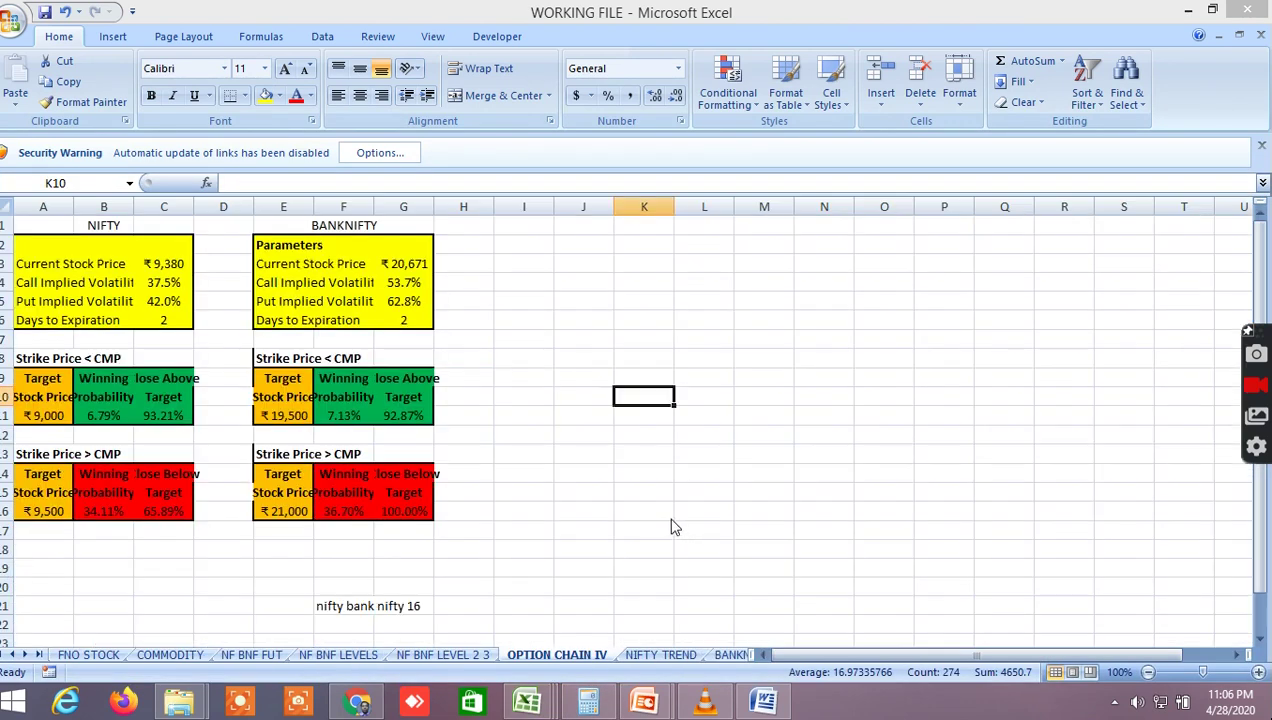
left_click(160, 265)
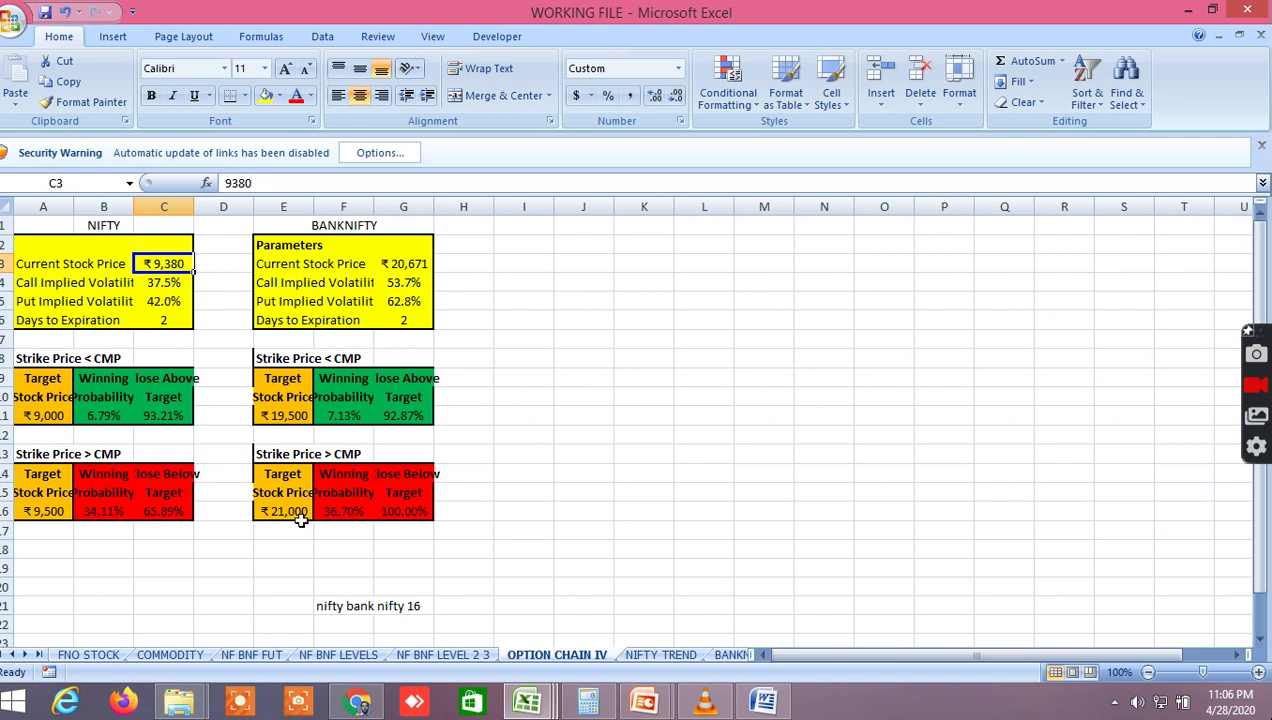
Step: Return to the NSE BANKNIFTY option chain in Chrome and look through its full range of strike prices
left_click(375, 700)
scroll(592, 510, "up", 3)
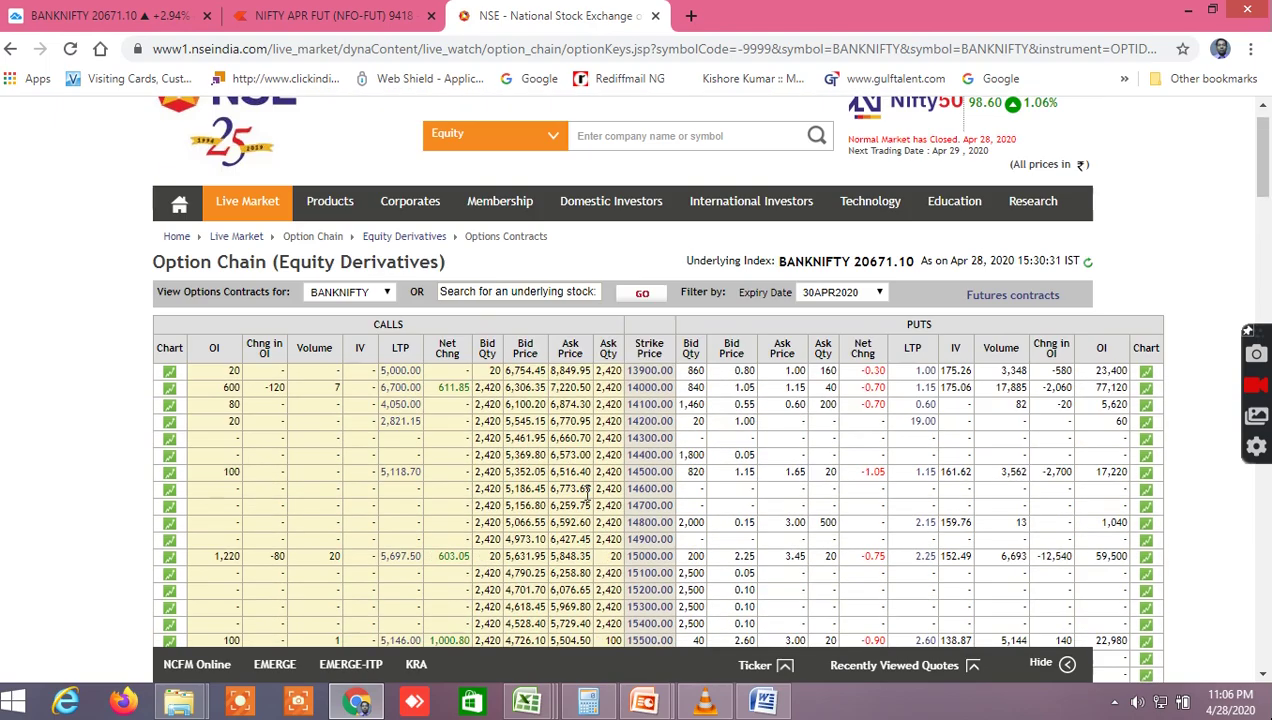
scroll(587, 494, "down", 6)
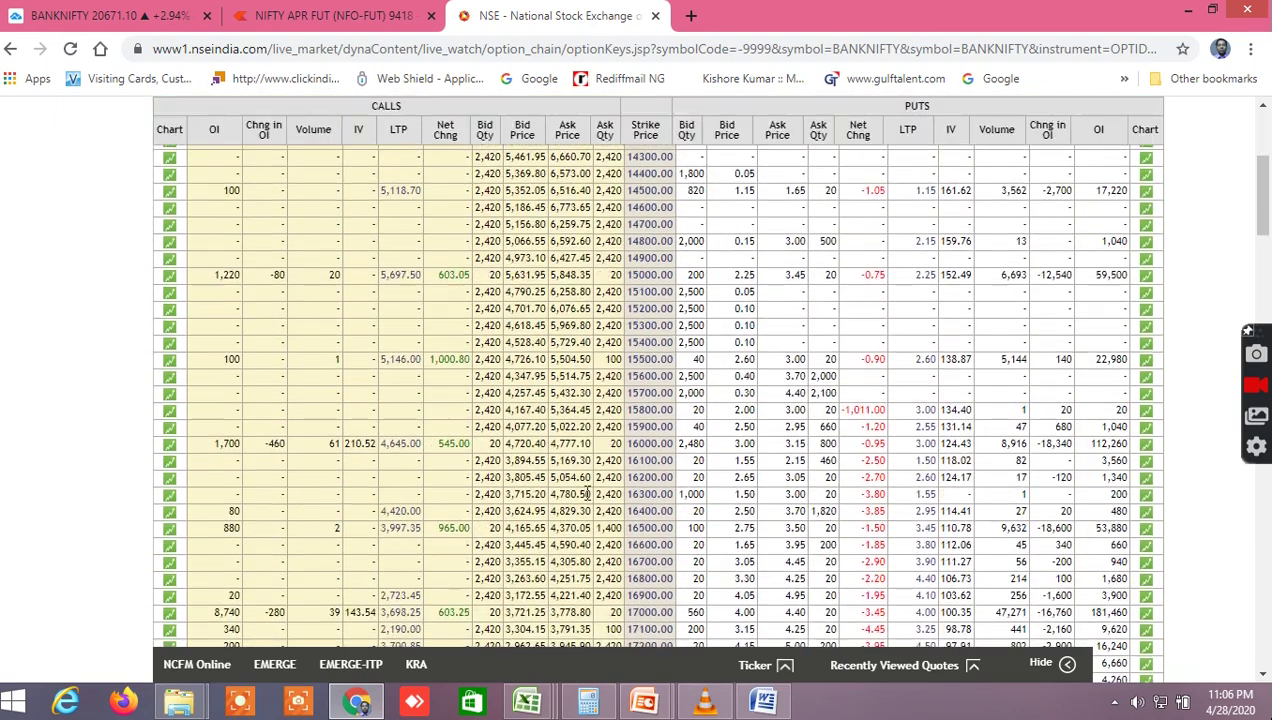
scroll(587, 494, "down", 8)
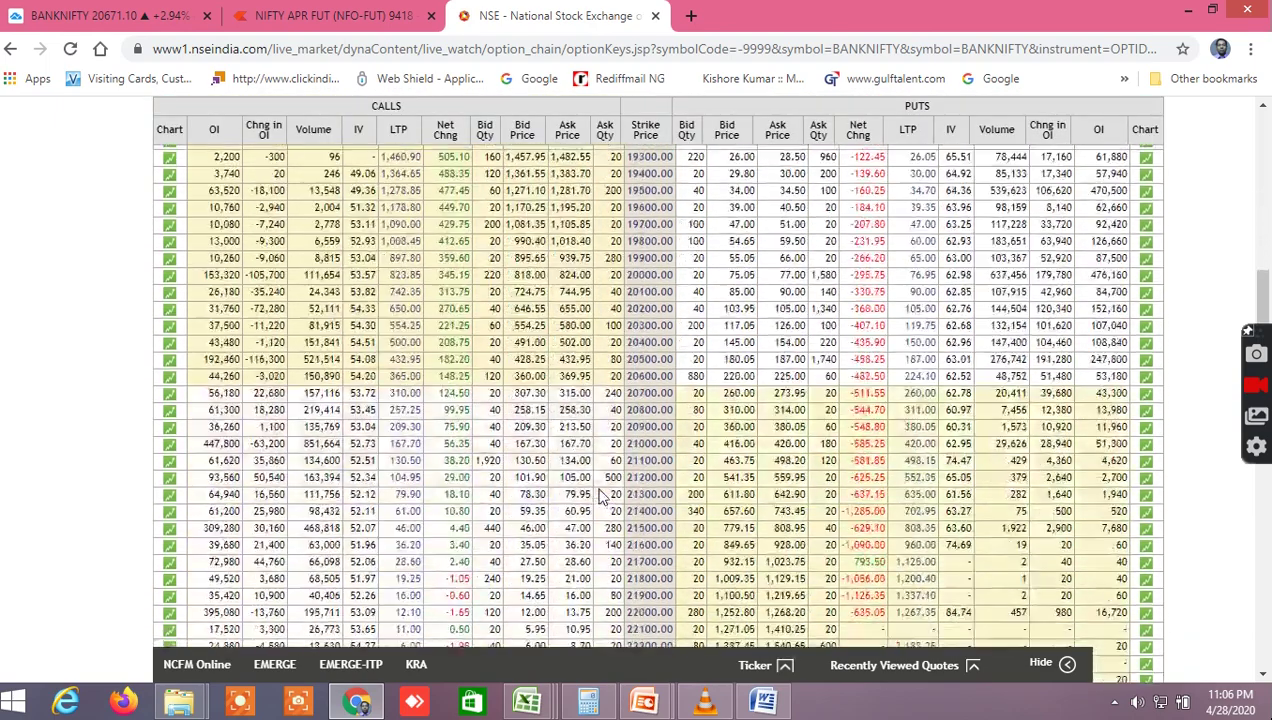
scroll(600, 497, "down", 8)
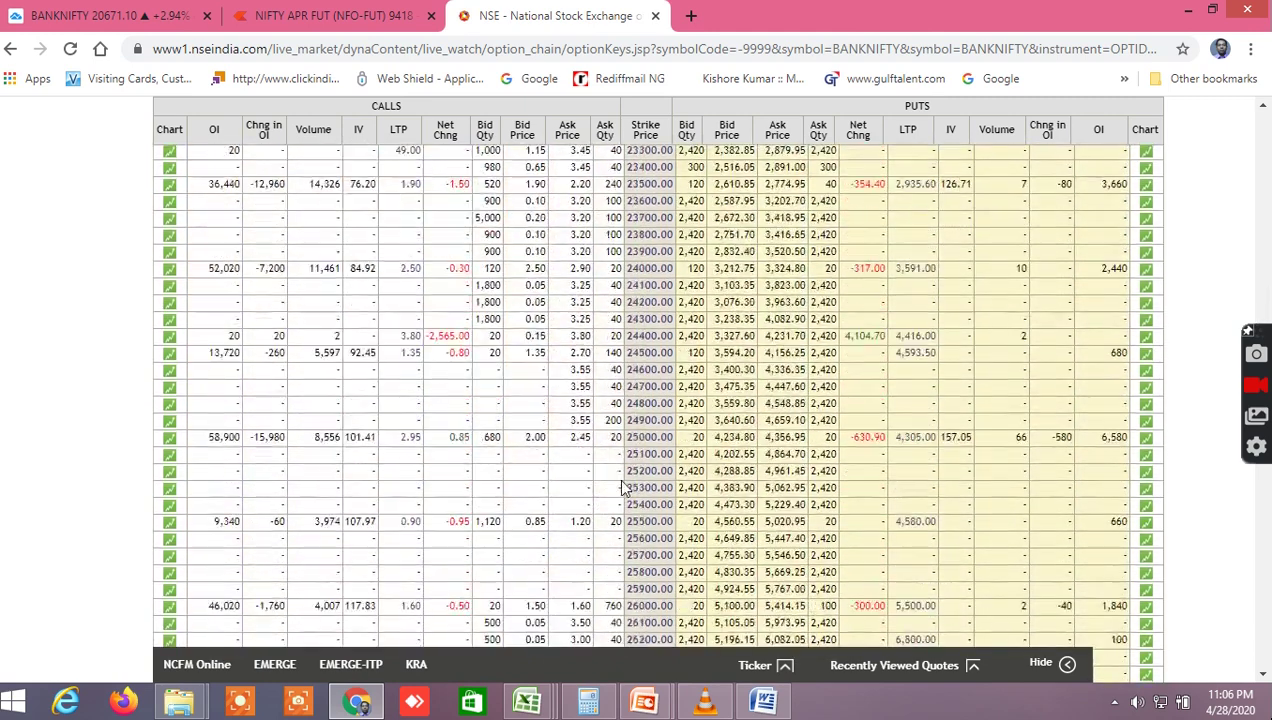
scroll(622, 487, "down", 3)
scroll(622, 487, "up", 5)
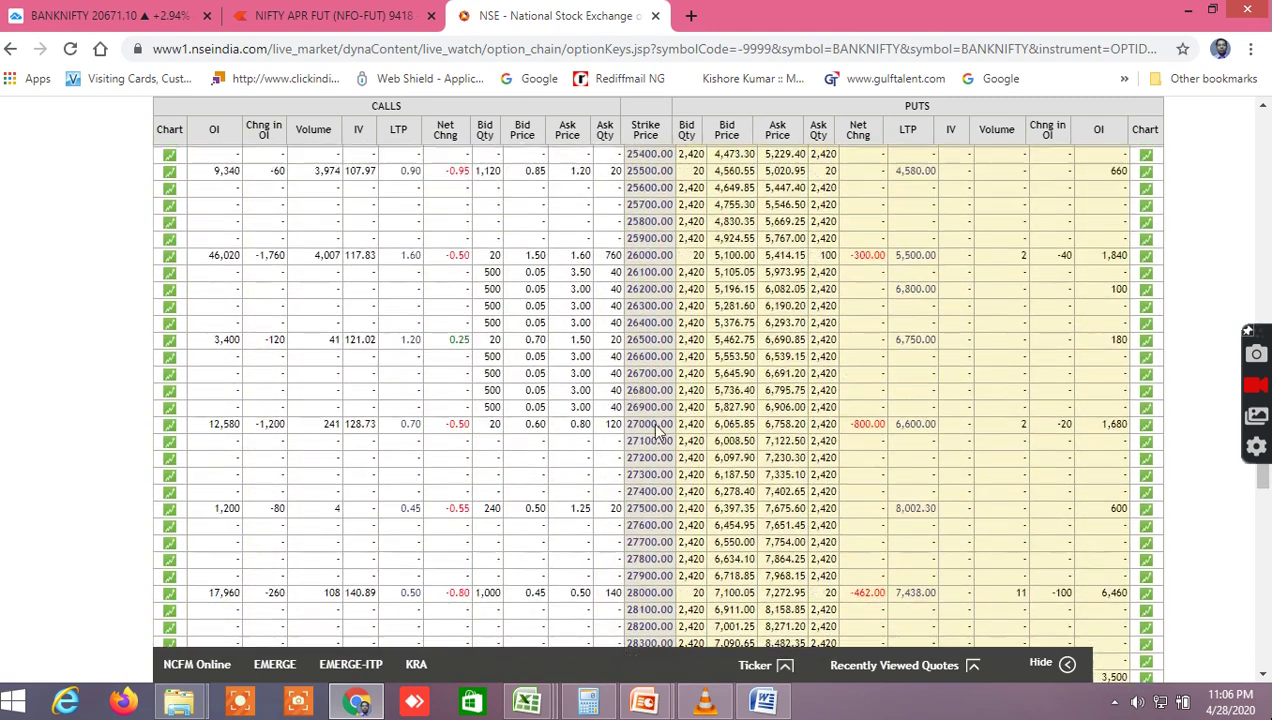
scroll(647, 400, "up", 4)
scroll(650, 405, "down", 9)
scroll(648, 403, "down", 12)
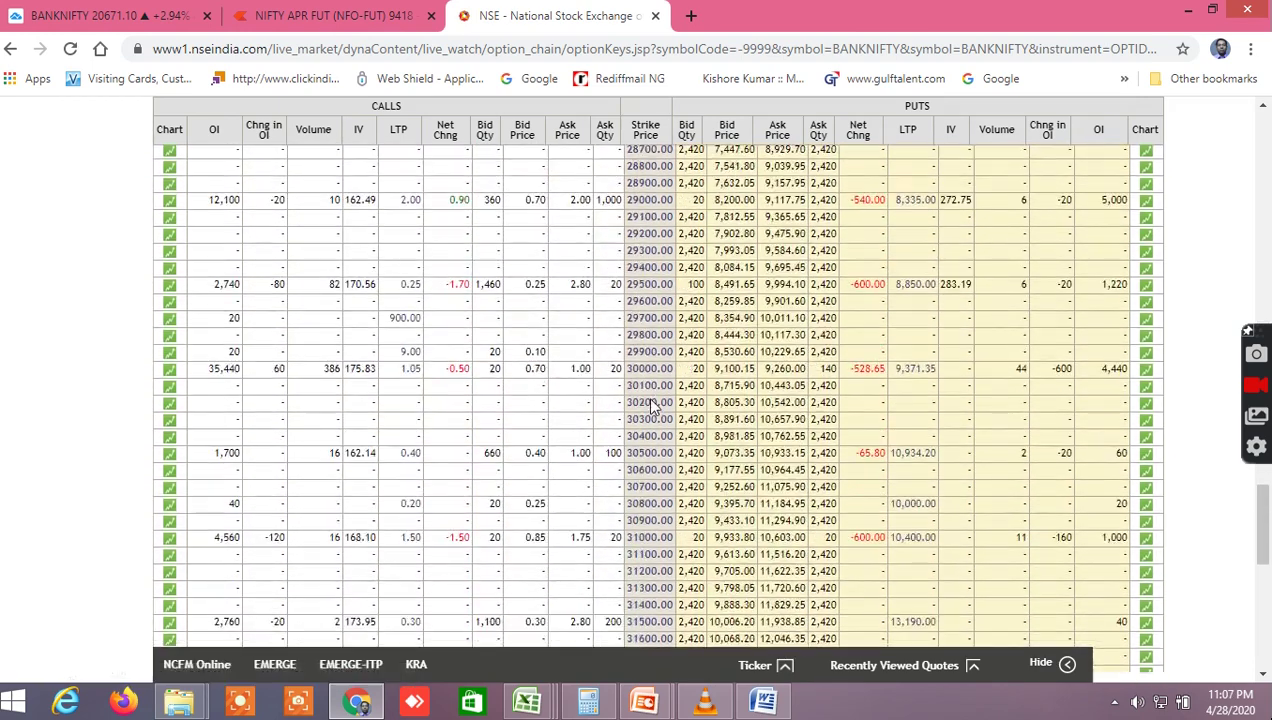
scroll(680, 395, "up", 9)
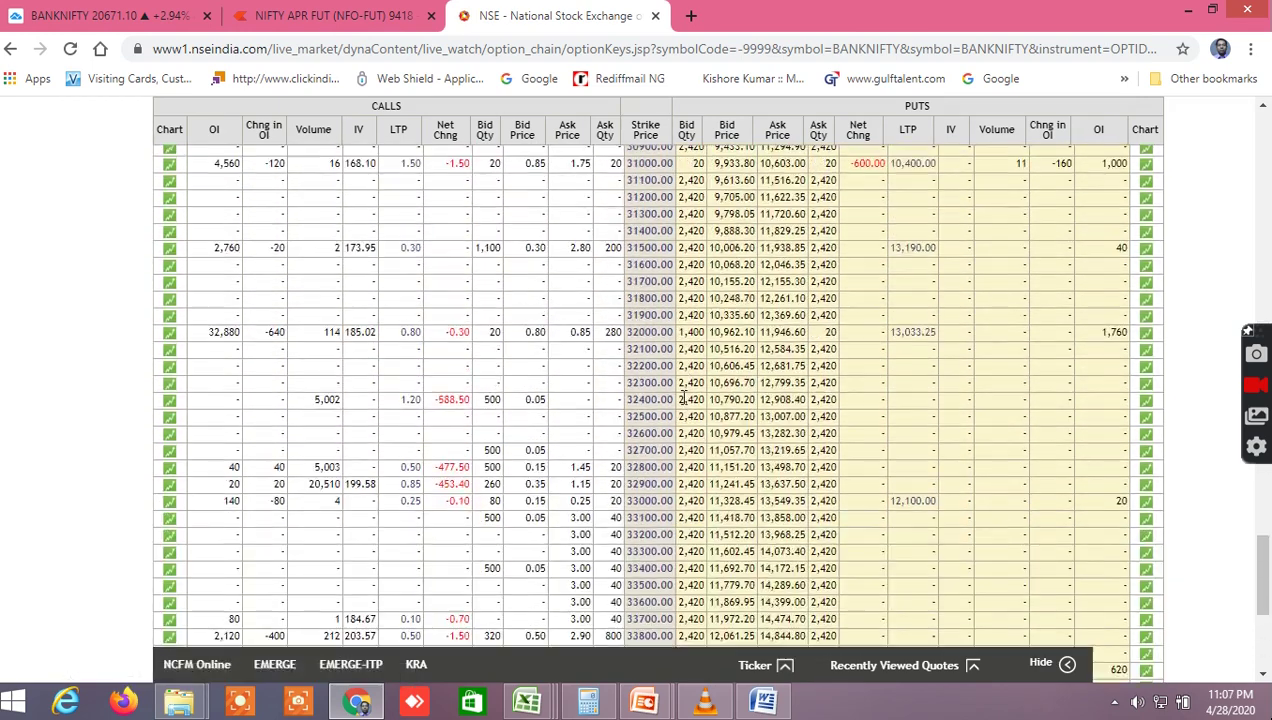
scroll(665, 385, "up", 7)
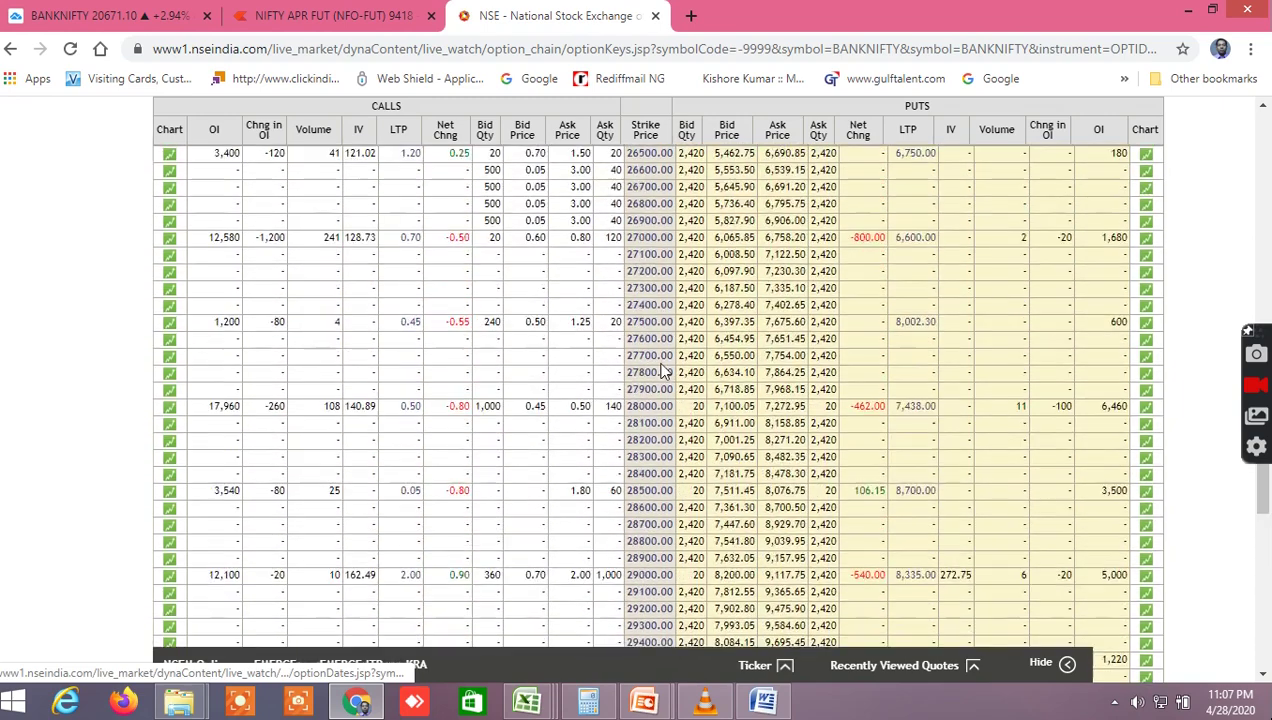
Step: Examine the BANKNIFTY call and put figures for the near-the-money strikes between about 18700 and 22700
scroll(657, 350, "up", 1)
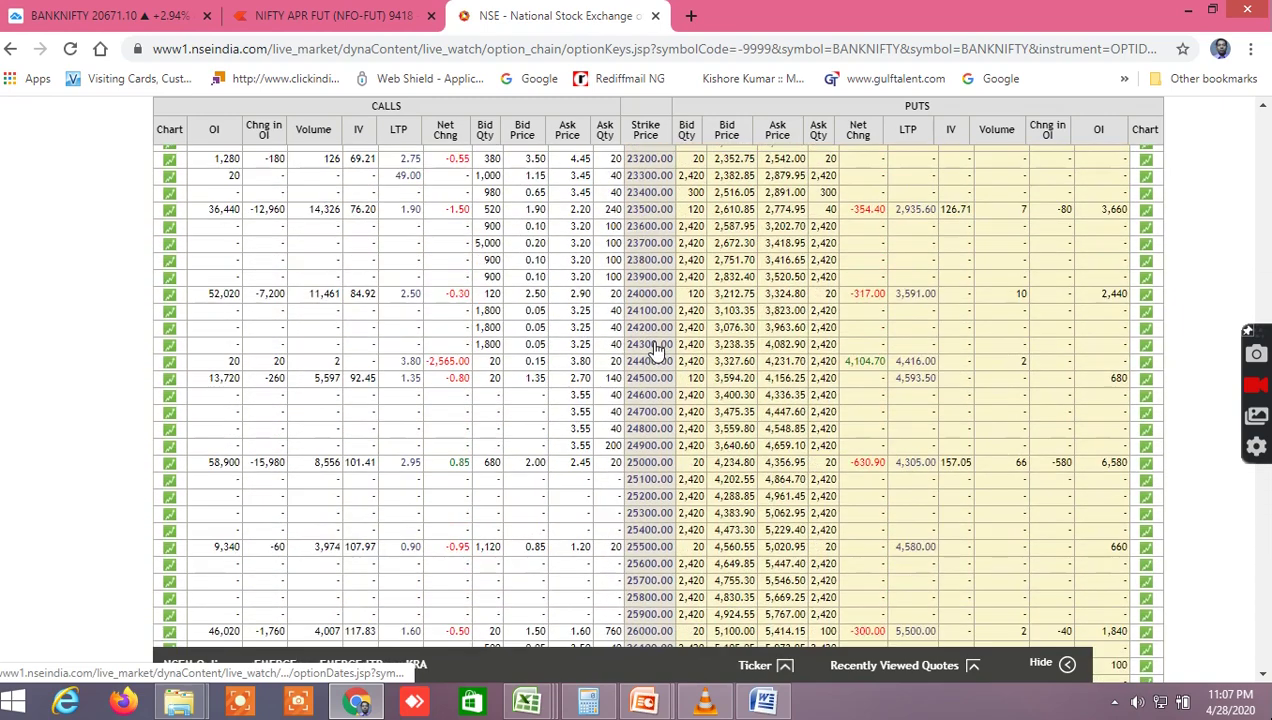
scroll(655, 350, "up", 5)
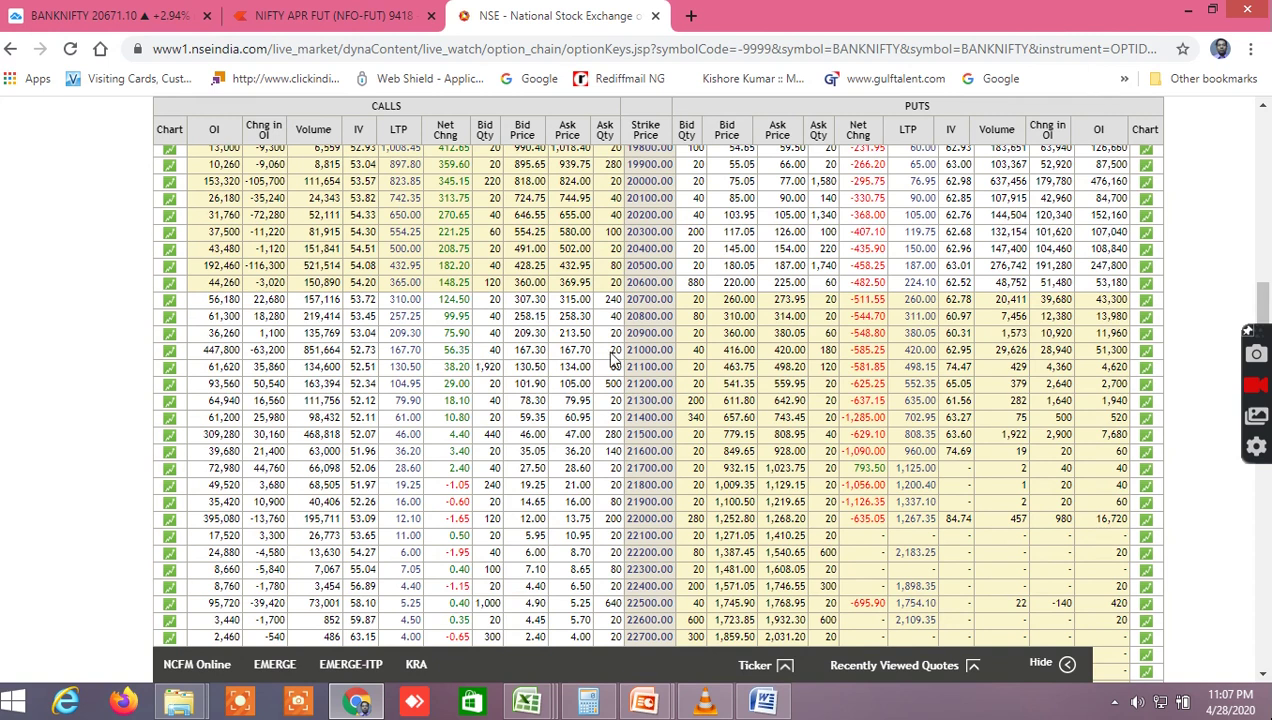
scroll(1005, 347, "up", 2)
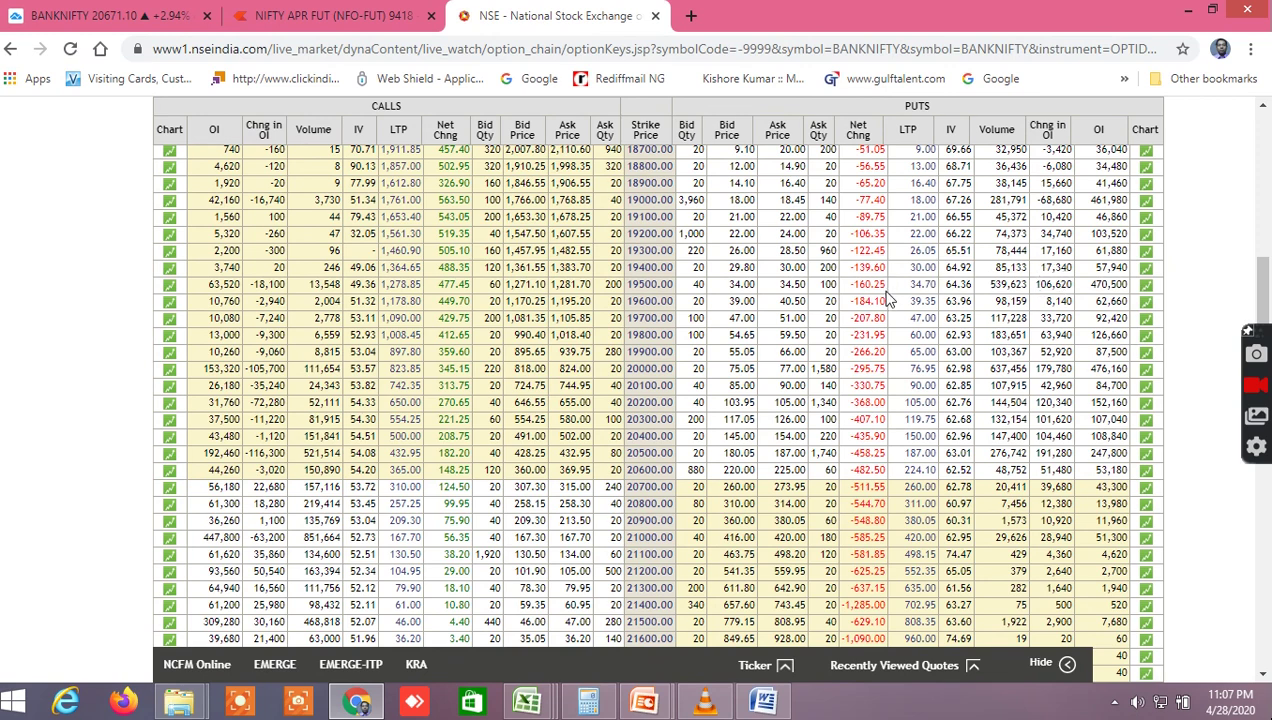
scroll(885, 299, "down", 1)
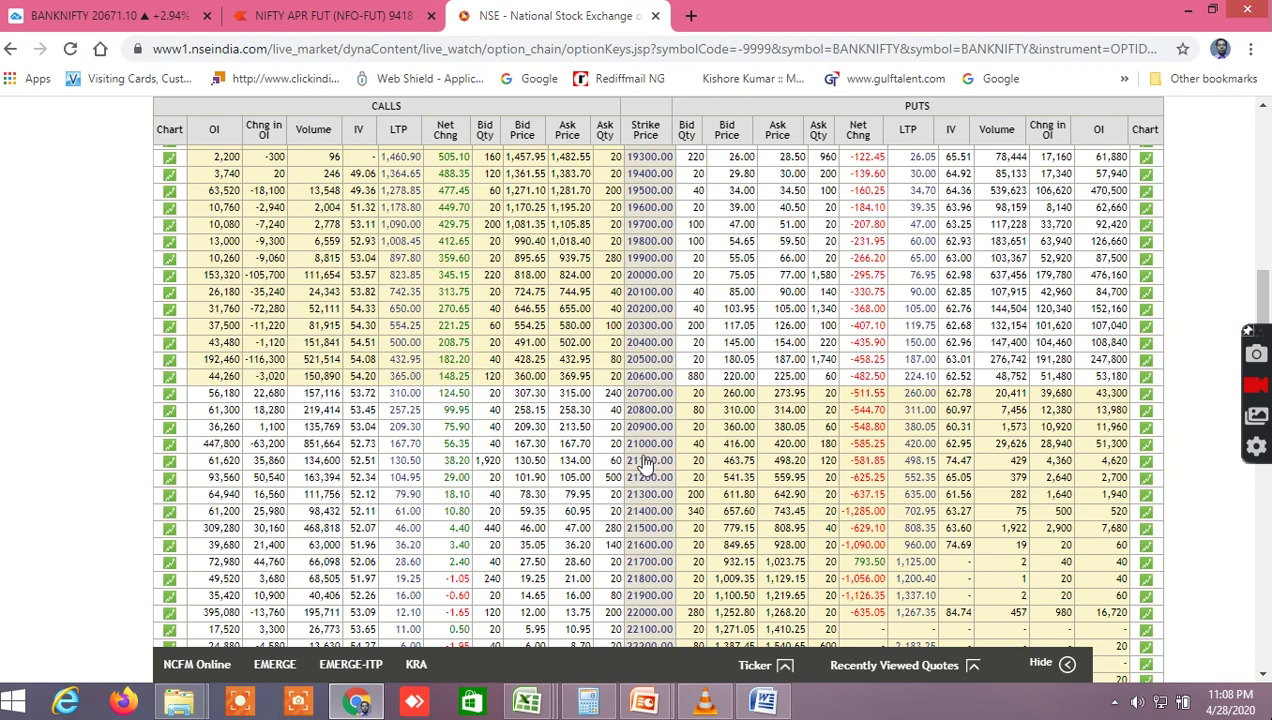
Step: Switch the index option chain from BANKNIFTY to NIFTY
scroll(630, 465, "up", 2)
scroll(630, 465, "up", 3)
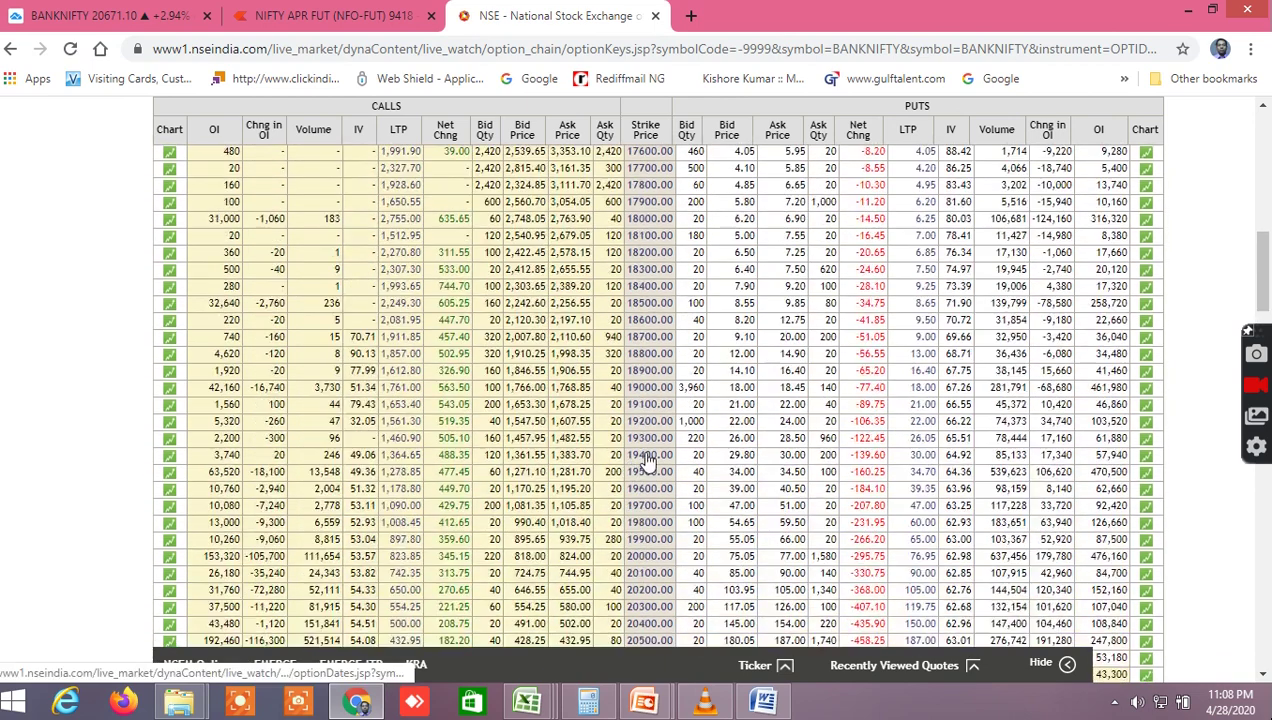
scroll(647, 460, "up", 5)
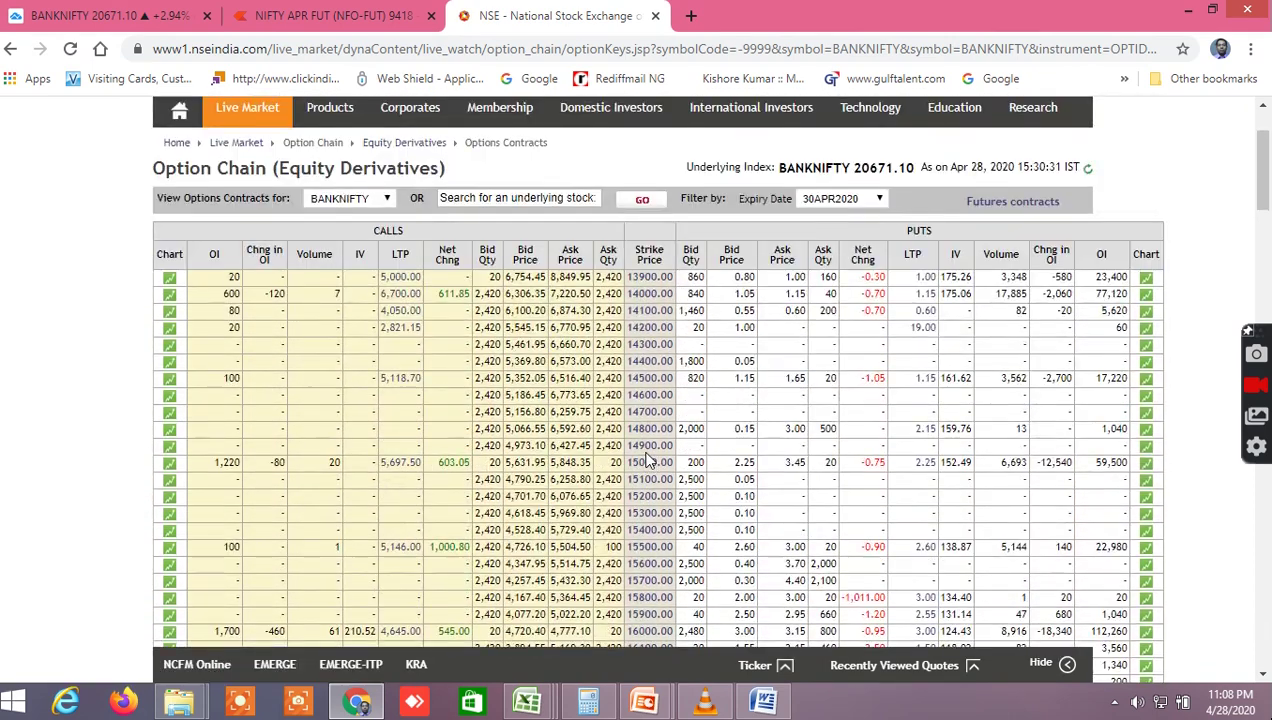
scroll(647, 460, "down", 2)
scroll(647, 460, "up", 2)
scroll(672, 437, "down", 2)
scroll(672, 437, "up", 3)
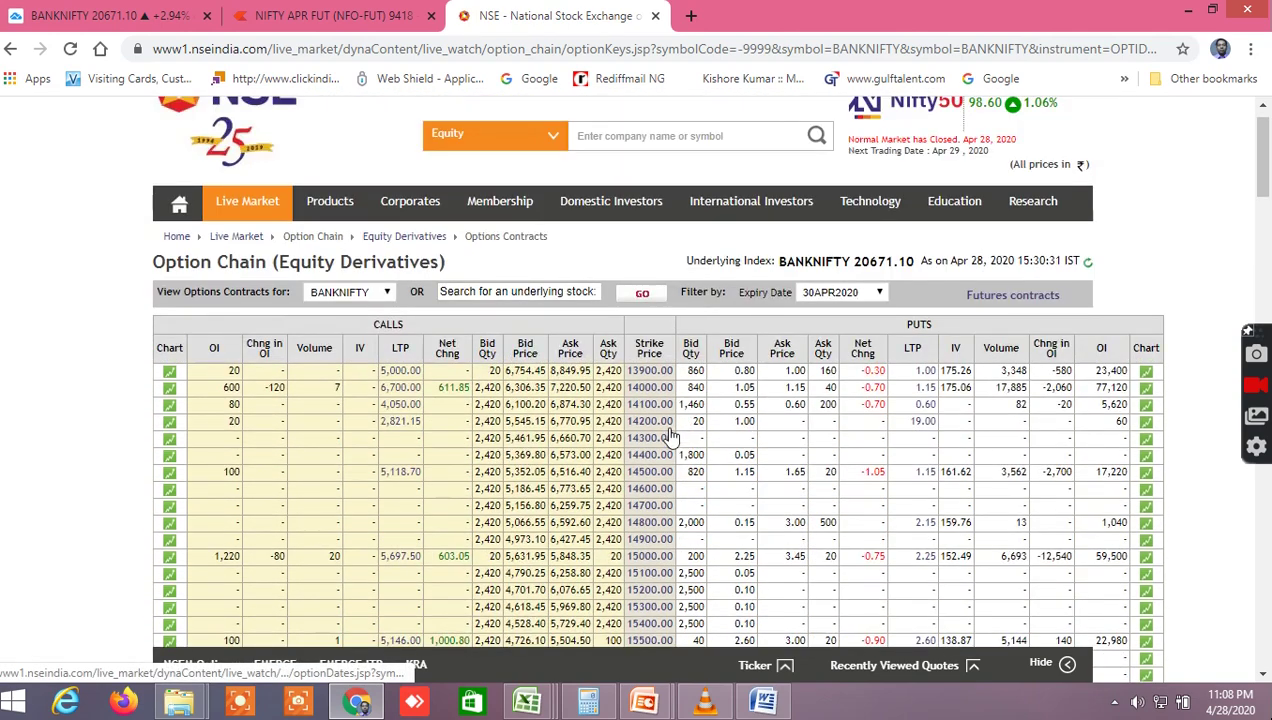
left_click(381, 295)
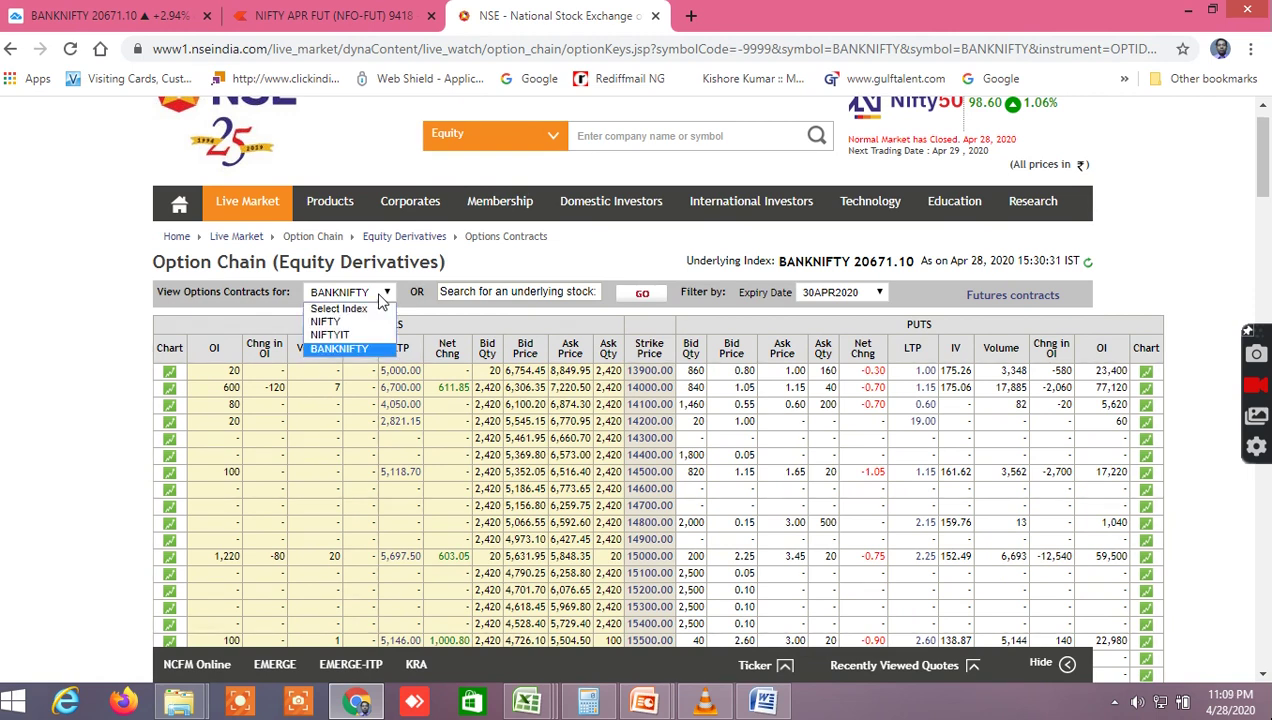
left_click(360, 323)
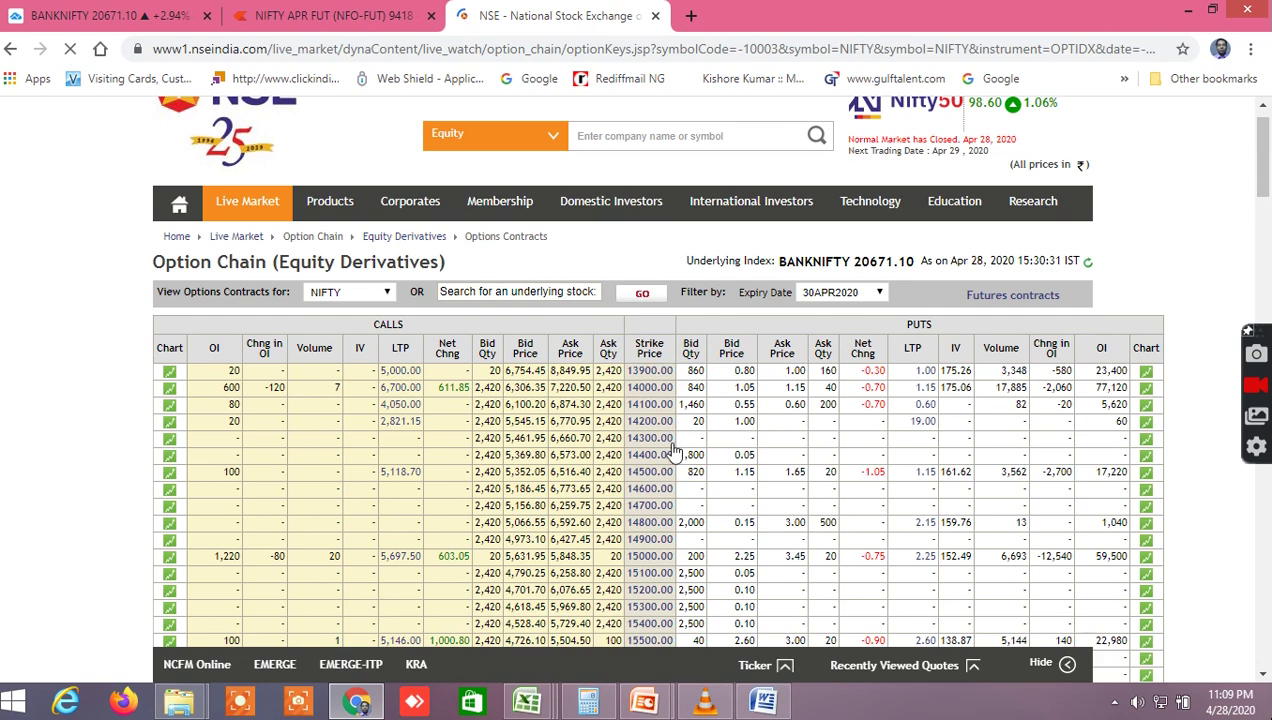
scroll(675, 452, "down", 15)
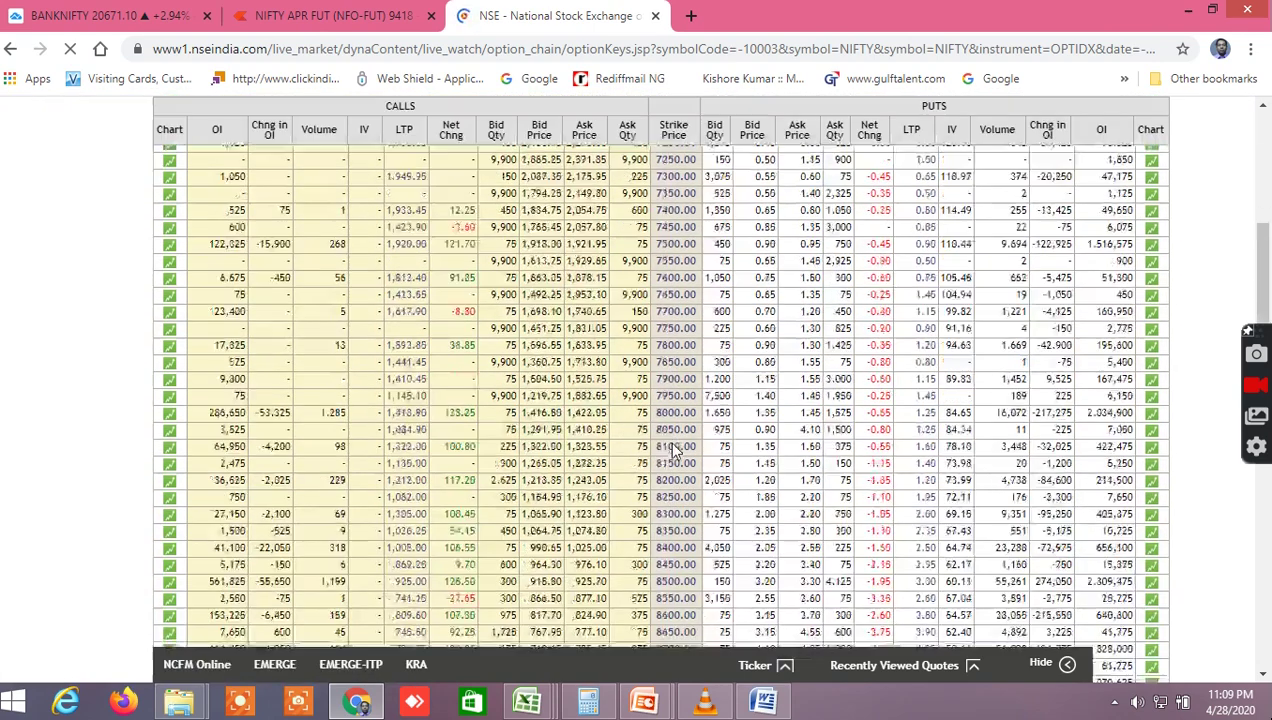
Step: Examine the NIFTY call and put figures for the strikes between about 8550 and 10250
scroll(675, 452, "down", 6)
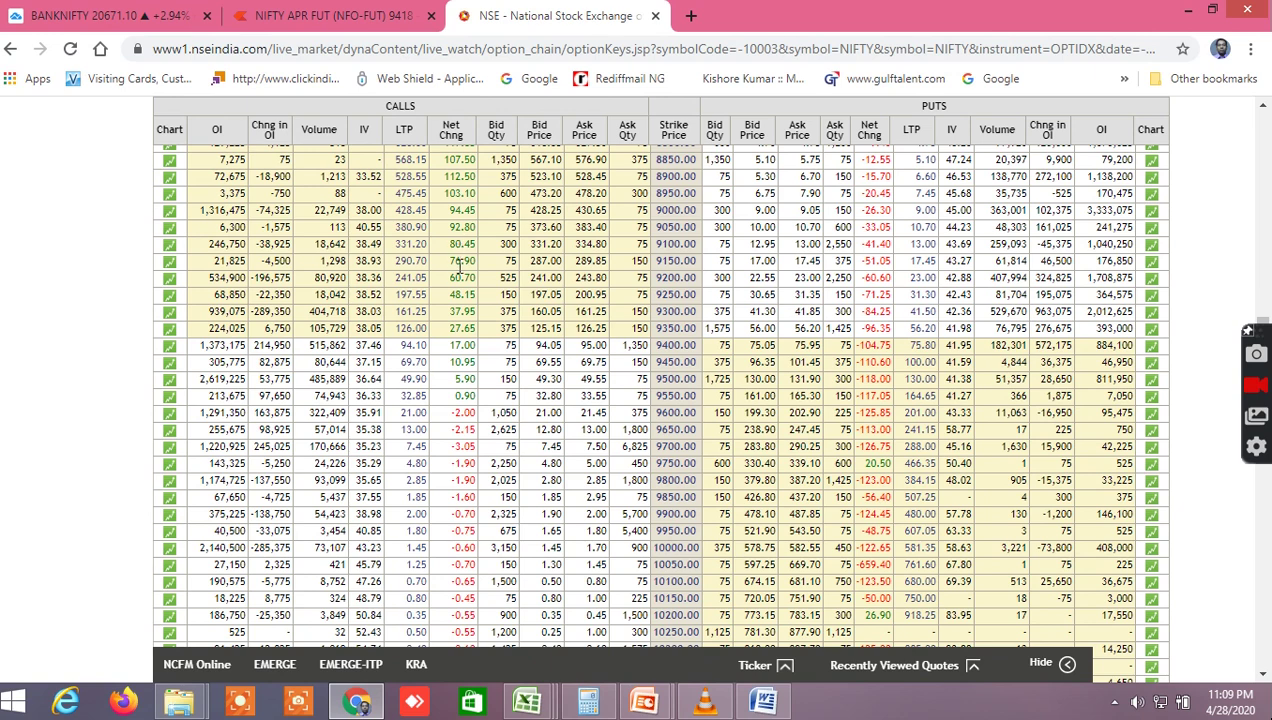
scroll(463, 261, "up", 2)
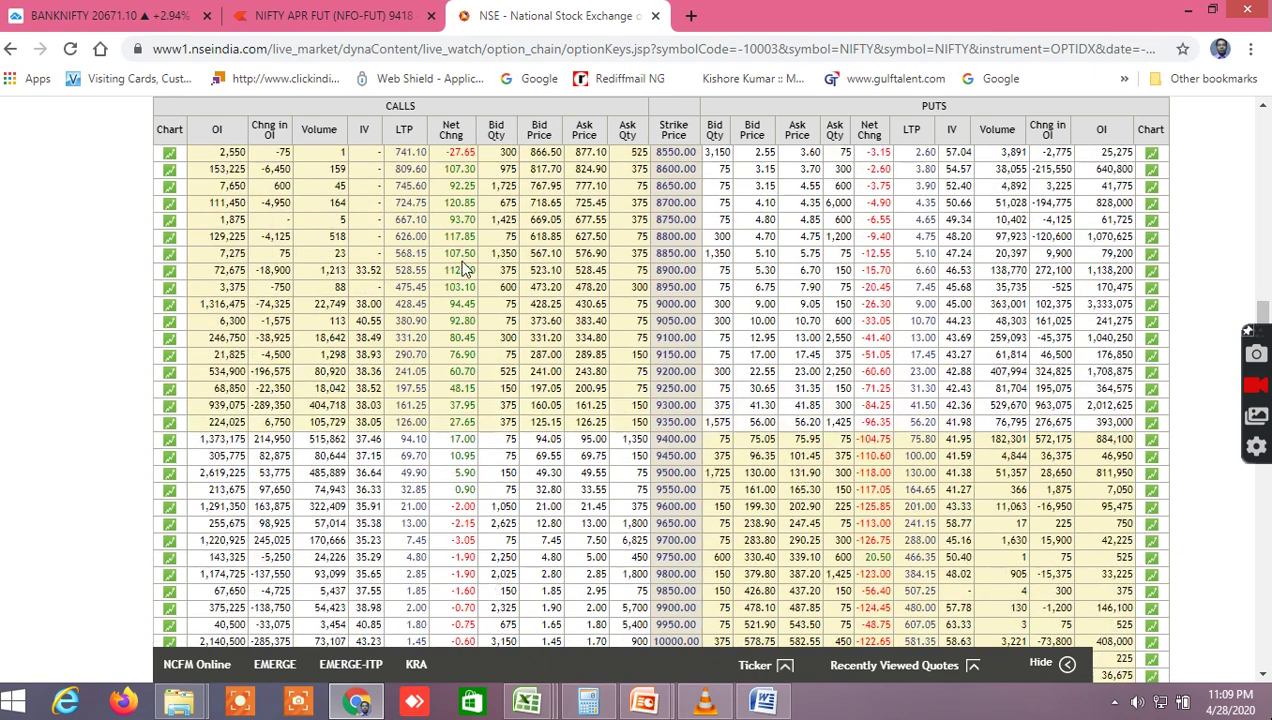
scroll(463, 268, "down", 2)
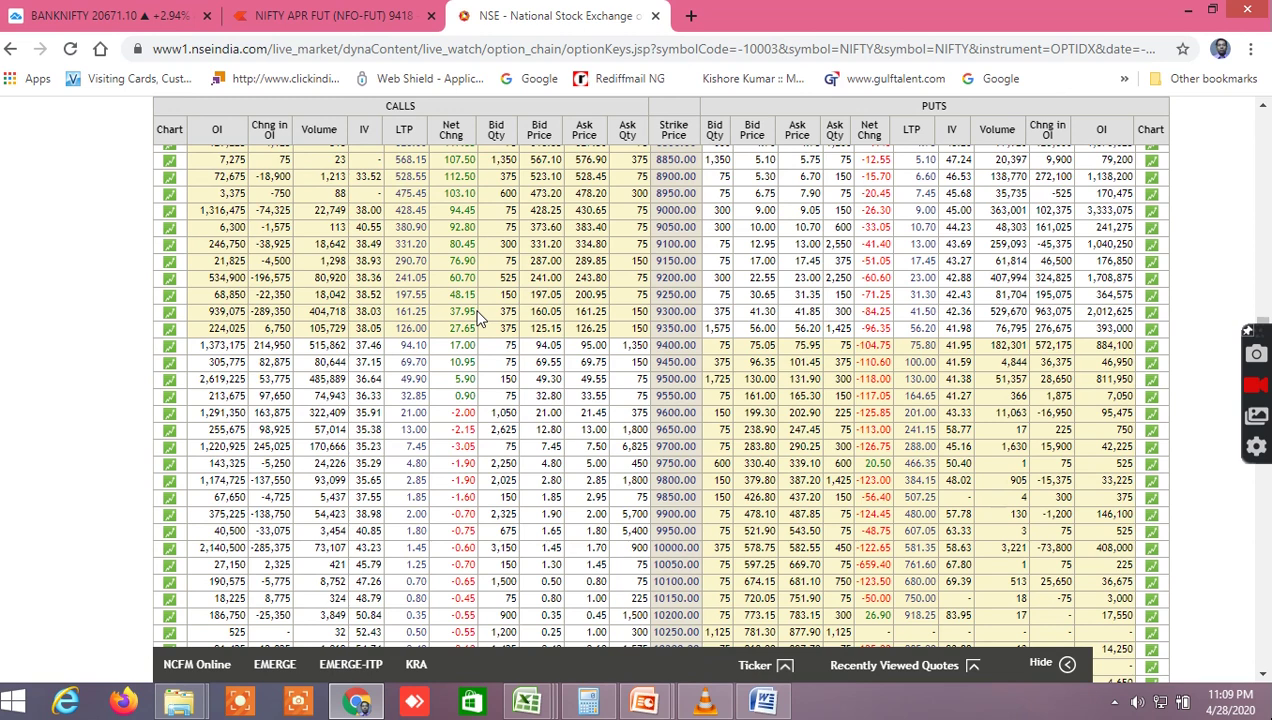
scroll(477, 317, "up", 2)
scroll(477, 317, "down", 2)
scroll(530, 430, "up", 2)
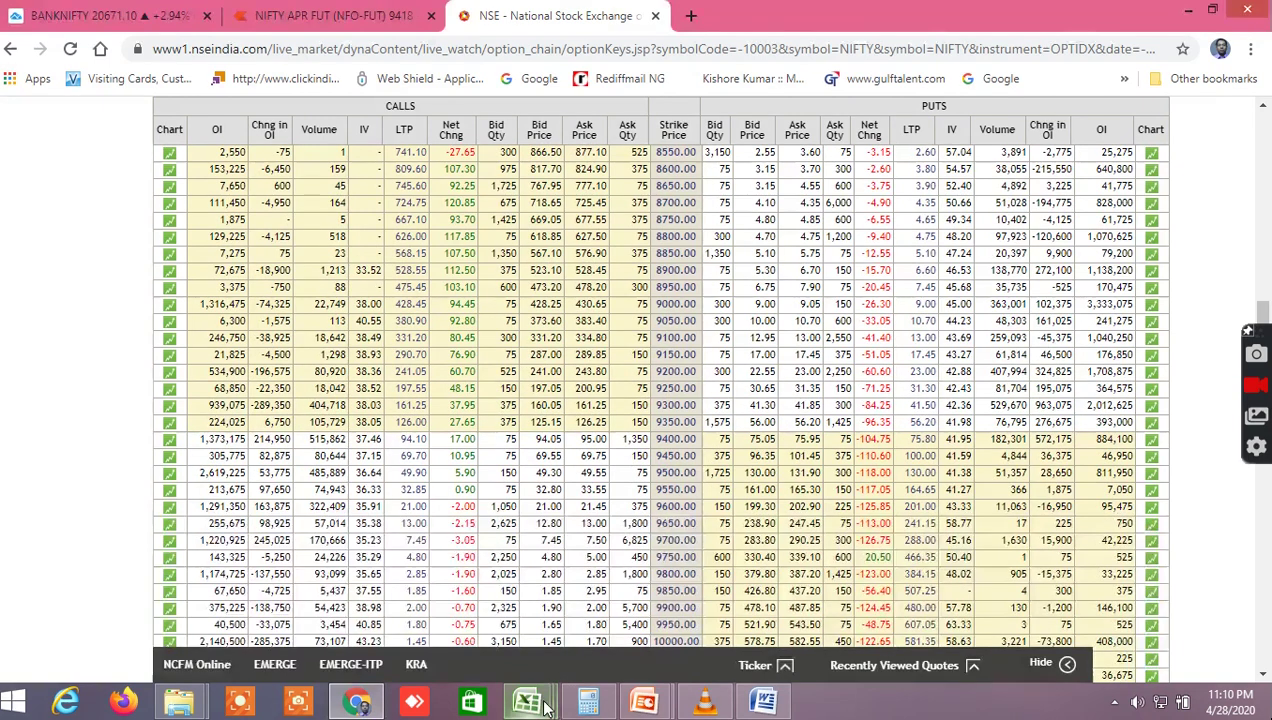
Step: Switch to the GANN 360 ANALYSIS workbook in Excel and look at the second- and third-circle degree levels
mouse_move(528, 700)
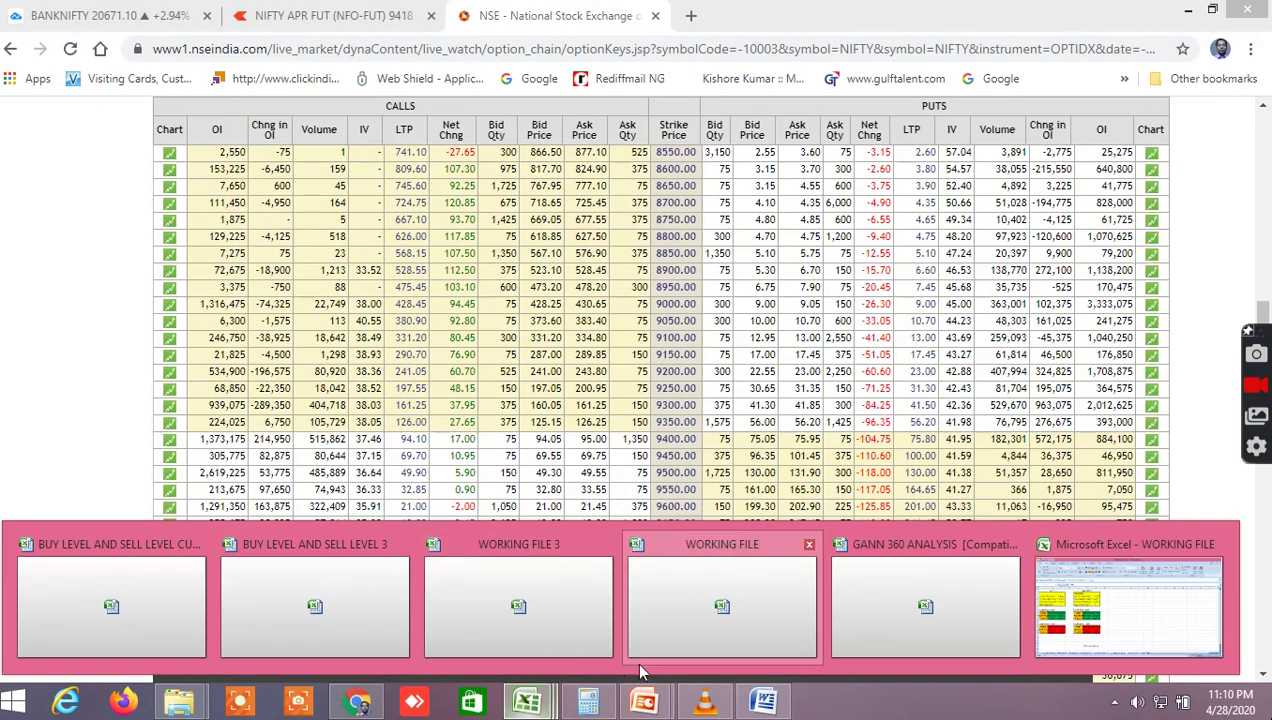
left_click(923, 619)
scroll(527, 452, "down", 4)
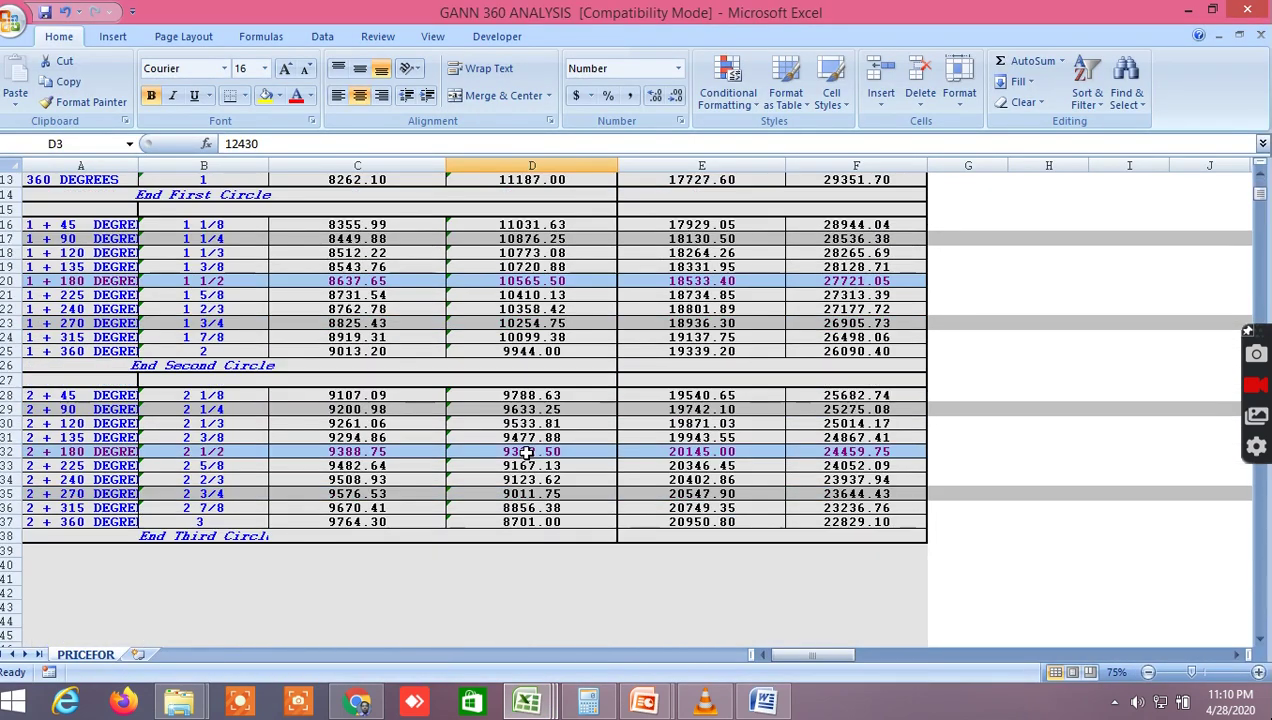
Step: Inspect the first-column formulas of the third circle's 2 + 180 and 2 + 225 degree levels
scroll(527, 452, "up", 1)
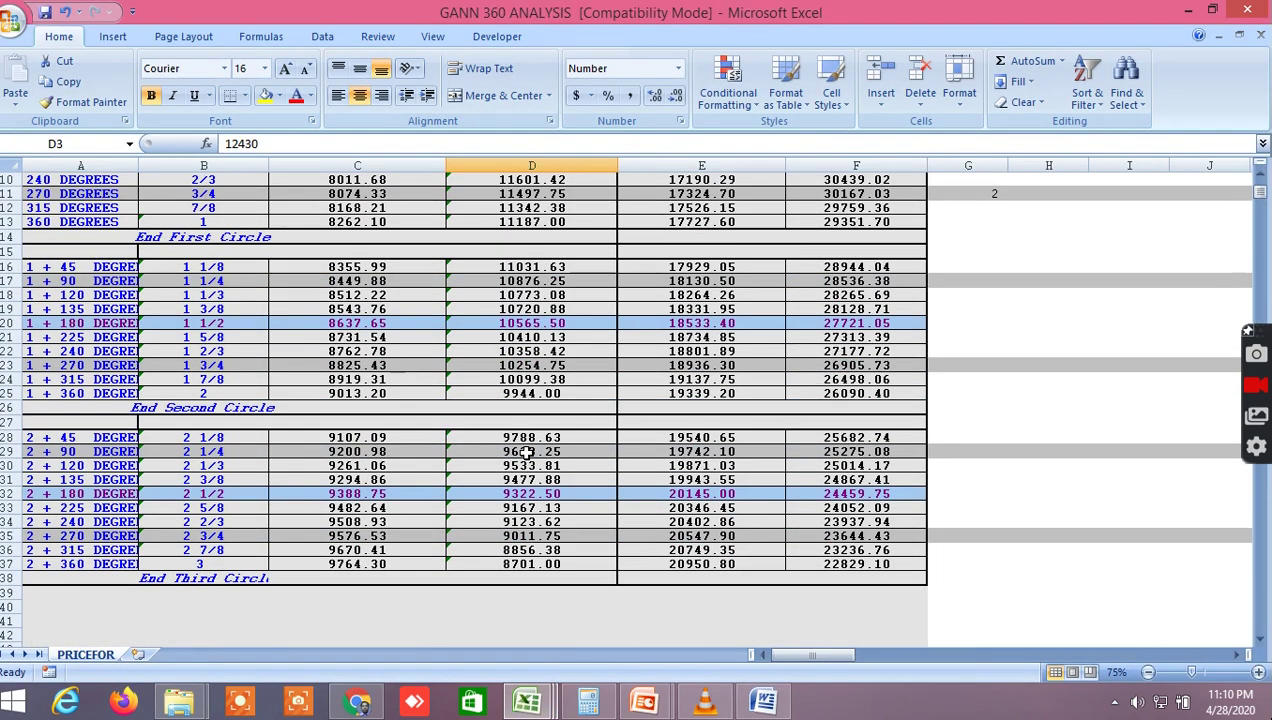
left_click(363, 494)
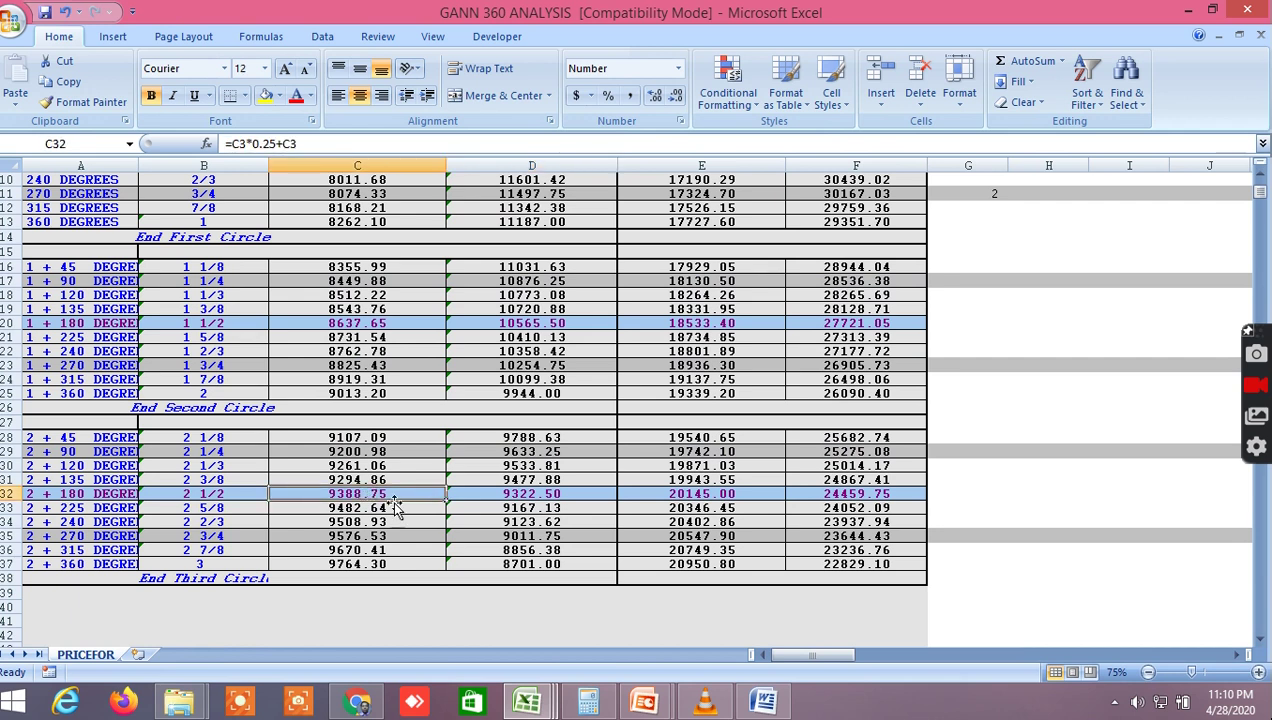
left_click(362, 508)
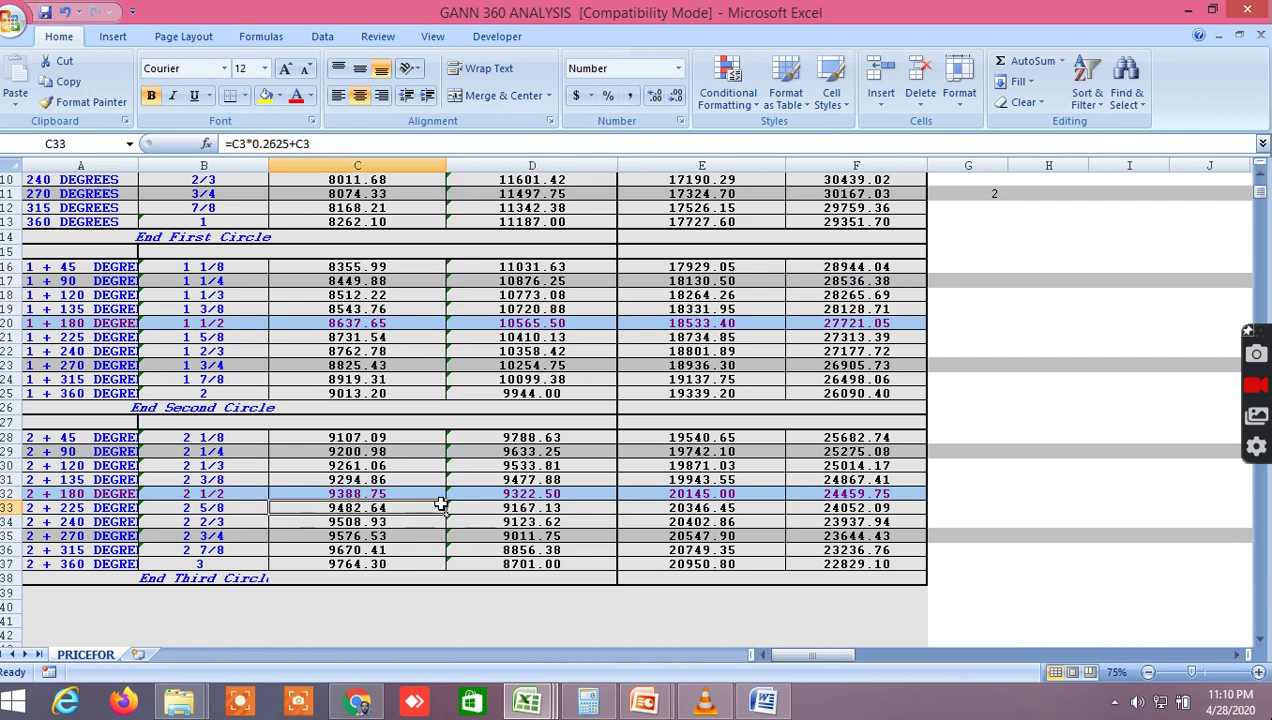
Step: Glance at the NIFTY option chain in Chrome and look up the NIFTY & BANKNIFTY rows in the BUY LEVEL AND SELL LEVEL CUM SCREENER workbook
left_click(372, 700)
scroll(657, 530, "up", 3)
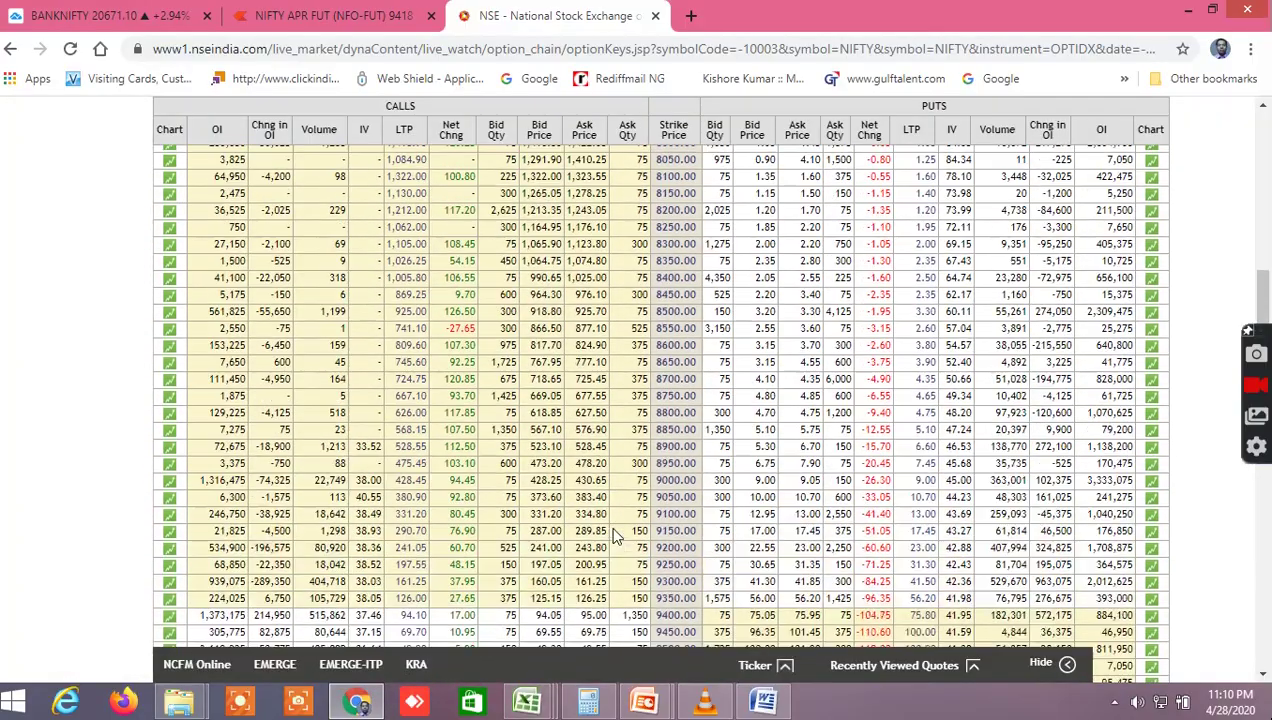
mouse_move(545, 705)
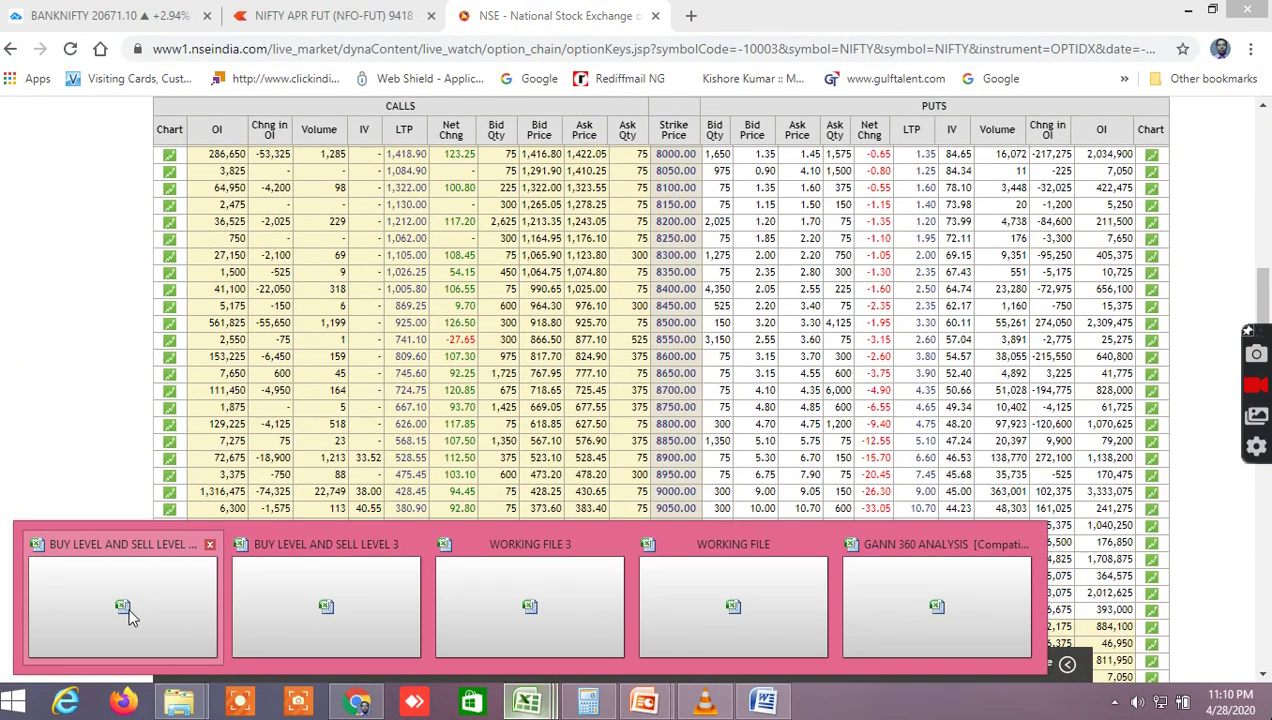
left_click(262, 605)
left_click_drag(782, 652, 750, 663)
scroll(278, 550, "down", 8)
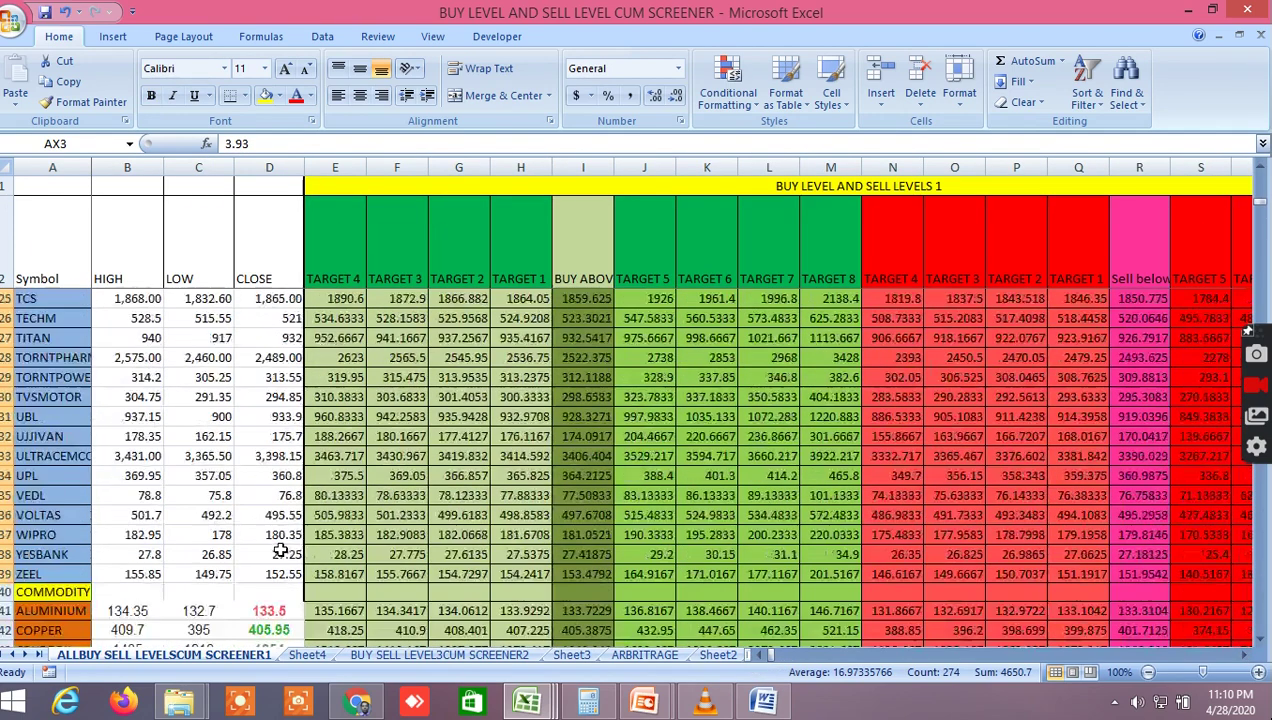
scroll(278, 550, "down", 1)
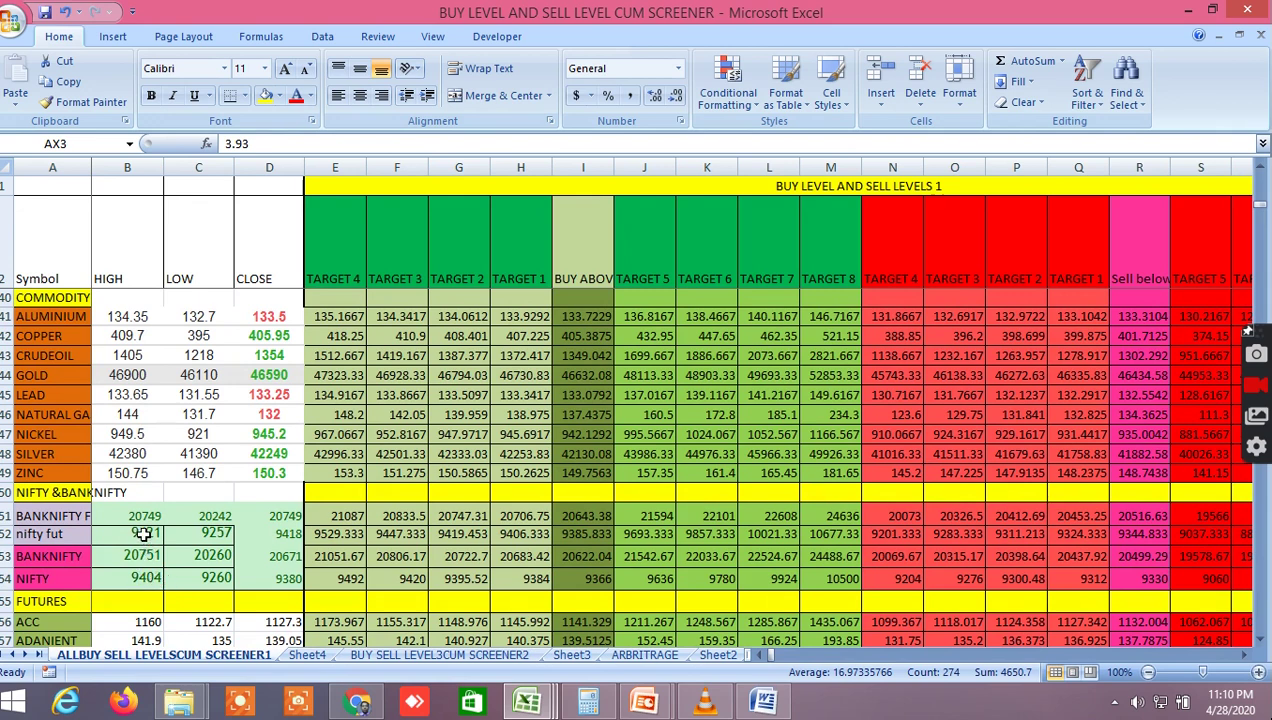
Step: Revisit the NIFTY option chain in Chrome and switch to the GANN 360 ANALYSIS workbook in Excel
left_click(357, 701)
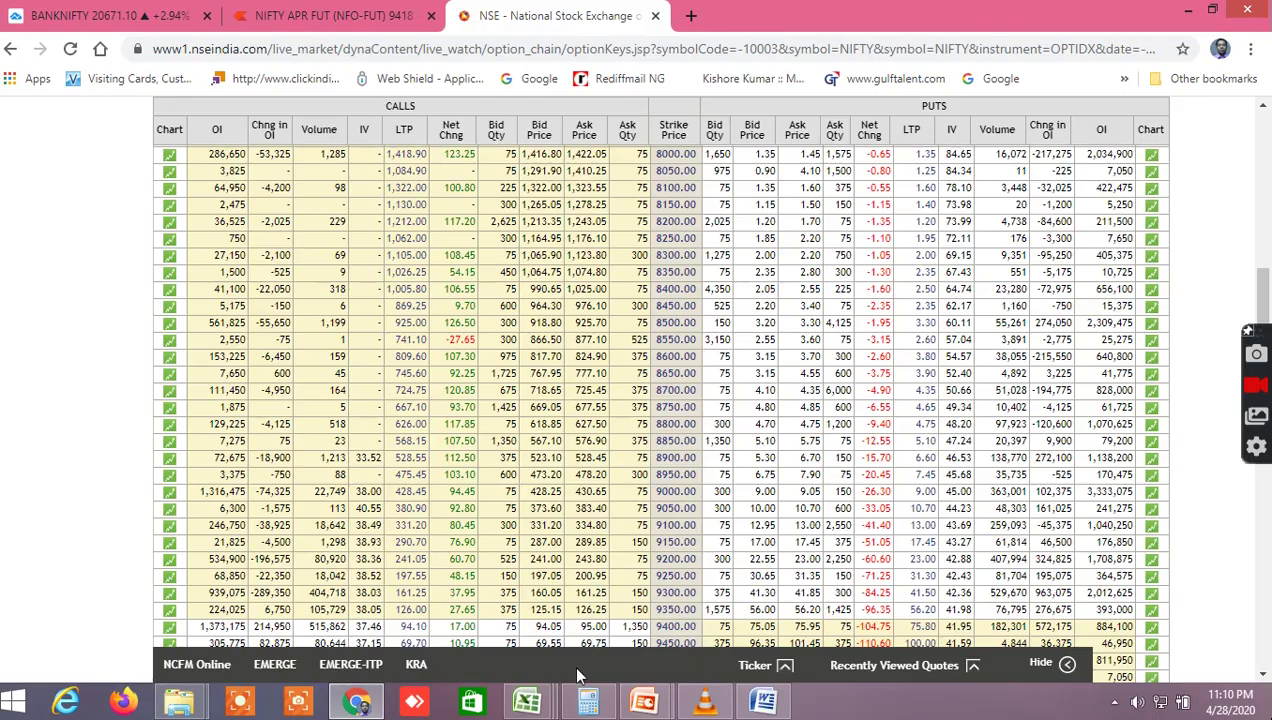
mouse_move(527, 701)
left_click(910, 600)
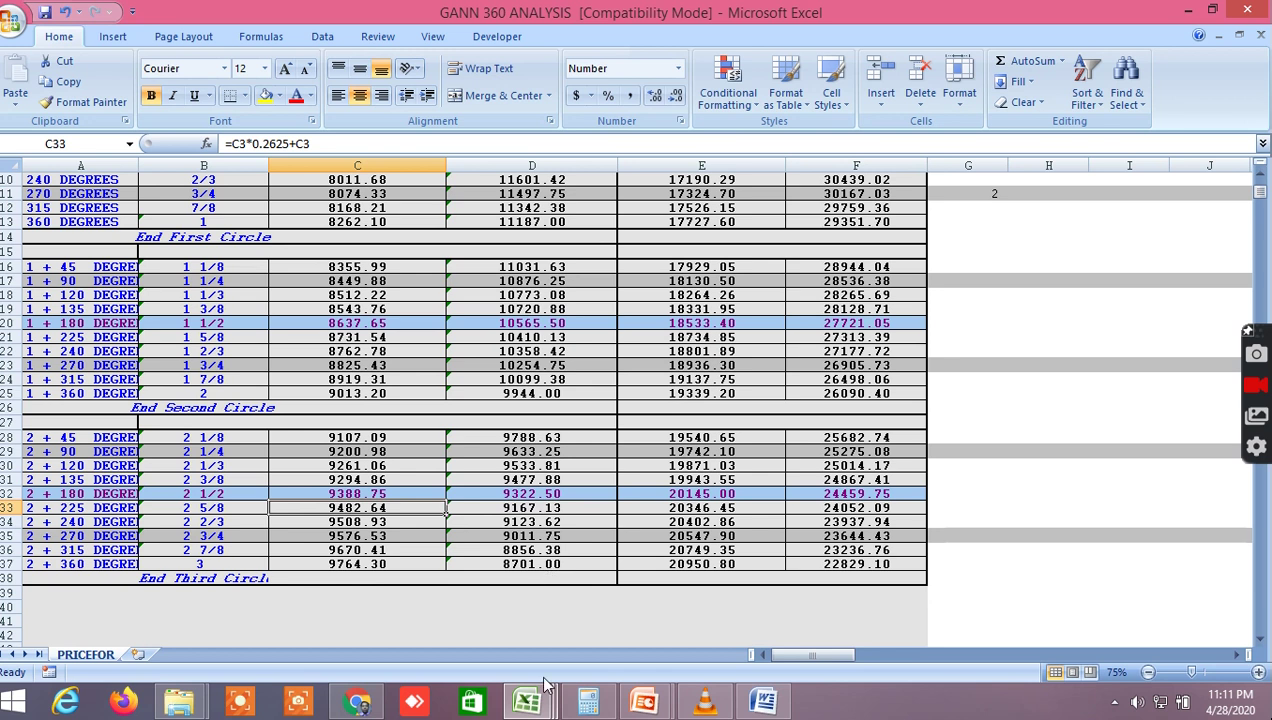
Step: Switch to the BUY LEVEL AND SELL LEVEL CUM SCREENER workbook and examine the first-cycle 360 degree price analysis for NIFTY and BANKNIFTY
mouse_move(545, 683)
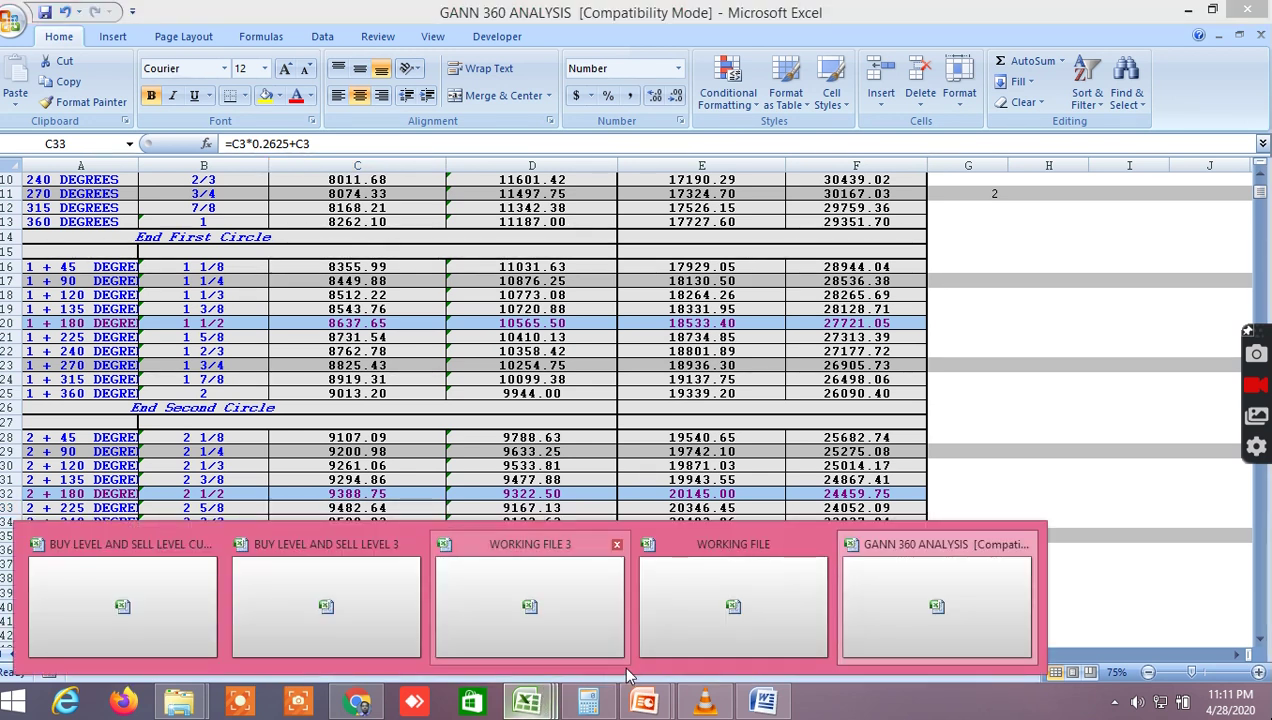
left_click(181, 612)
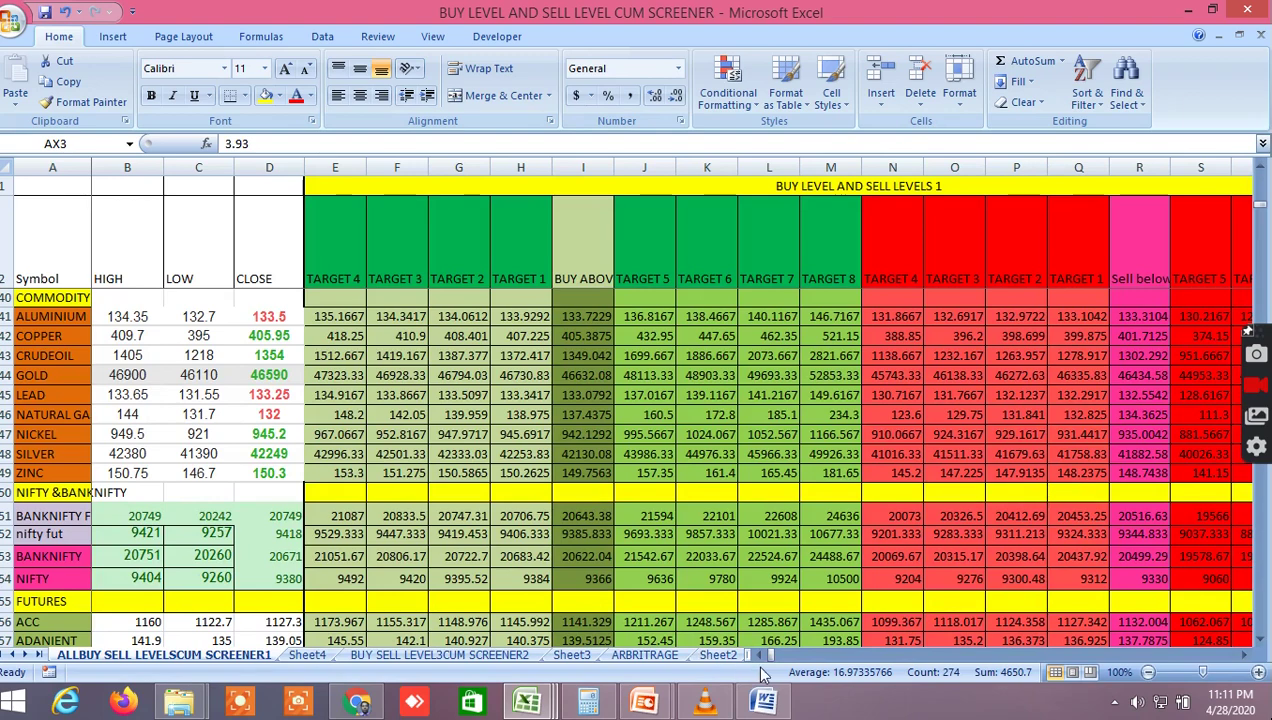
left_click_drag(760, 670, 933, 675)
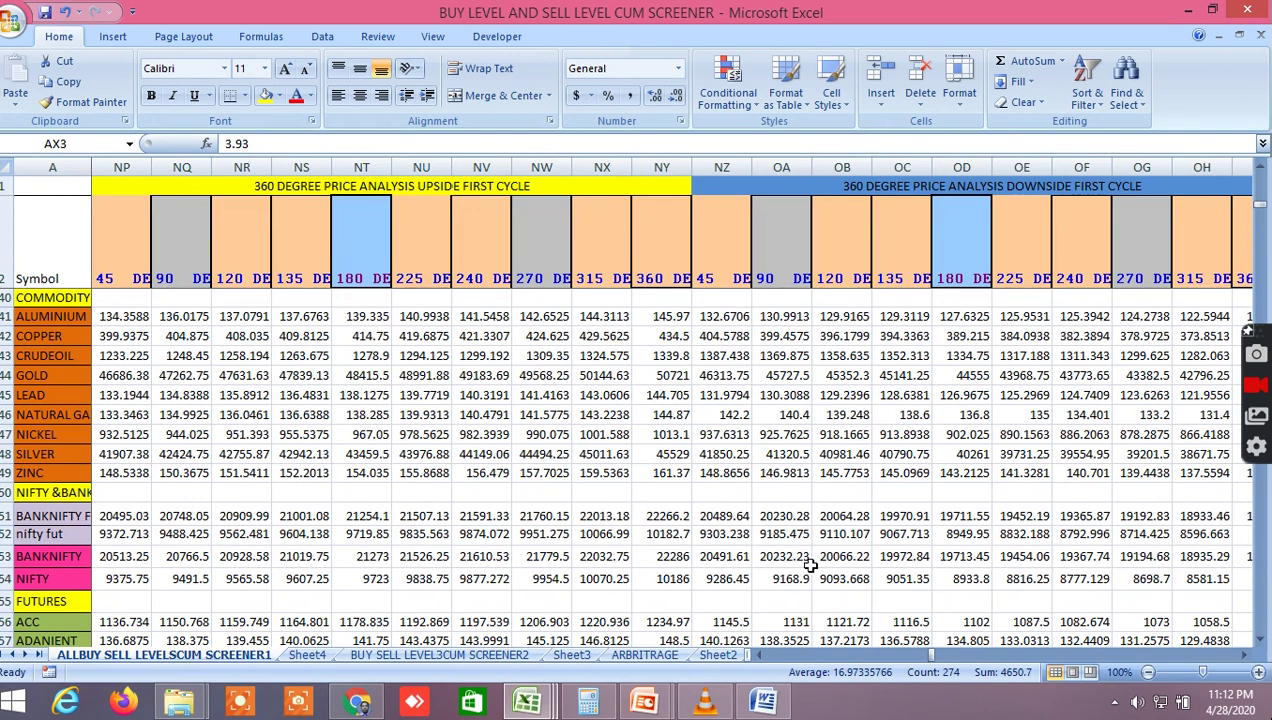
left_click(1245, 657)
left_click(1245, 657)
left_click(1245, 657)
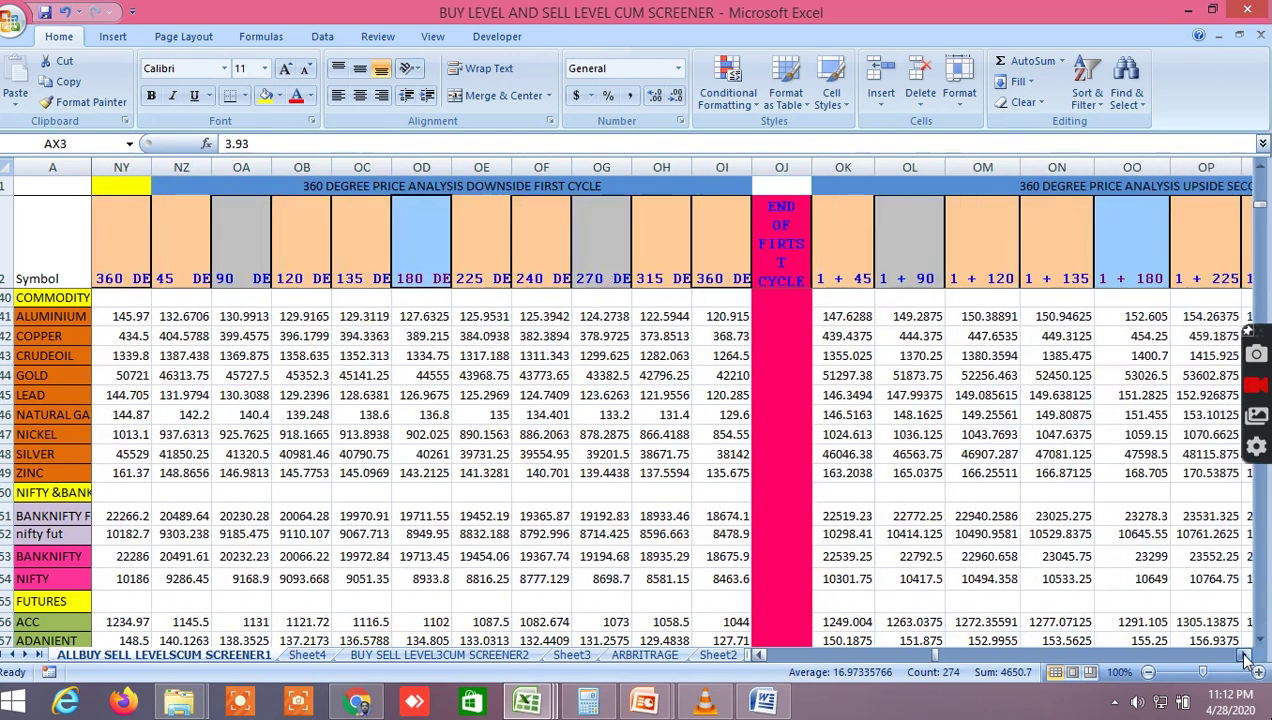
Step: Examine the upside and downside second-cycle levels of the 360 degree price analysis
left_click(1245, 657)
left_click(1245, 657)
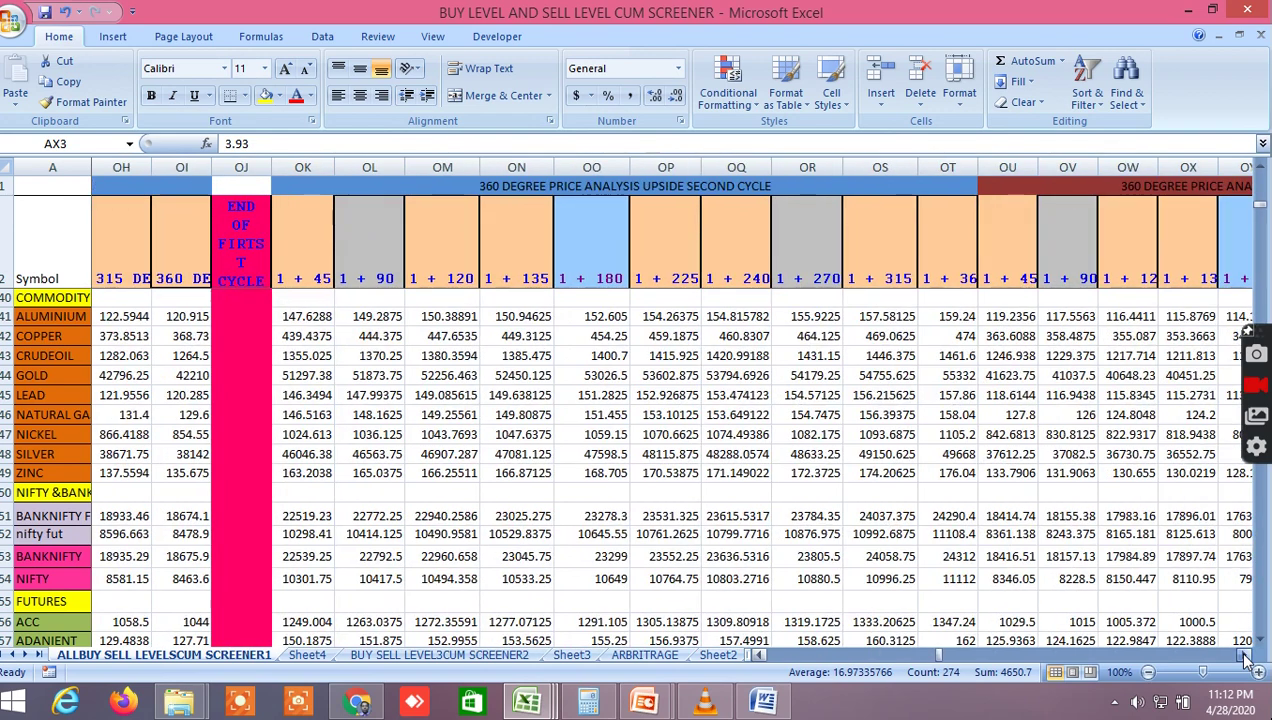
left_click(1245, 657)
left_click(1245, 657)
left_click(1245, 657)
left_click(1245, 657)
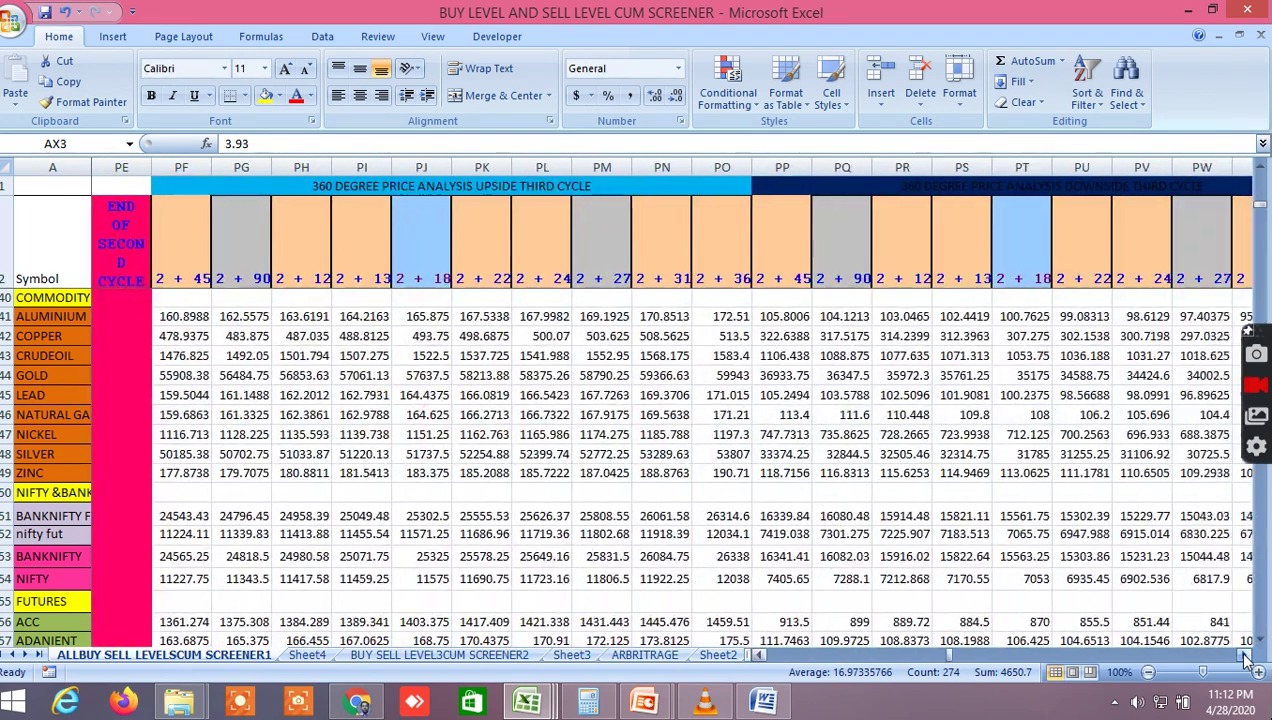
Step: Examine the third-cycle levels and the 360 degree analysis with difference for the index rows
left_click(1245, 657)
left_click(1245, 657)
left_click(1245, 657)
left_click(1245, 657)
left_click(1245, 657)
left_click(1245, 657)
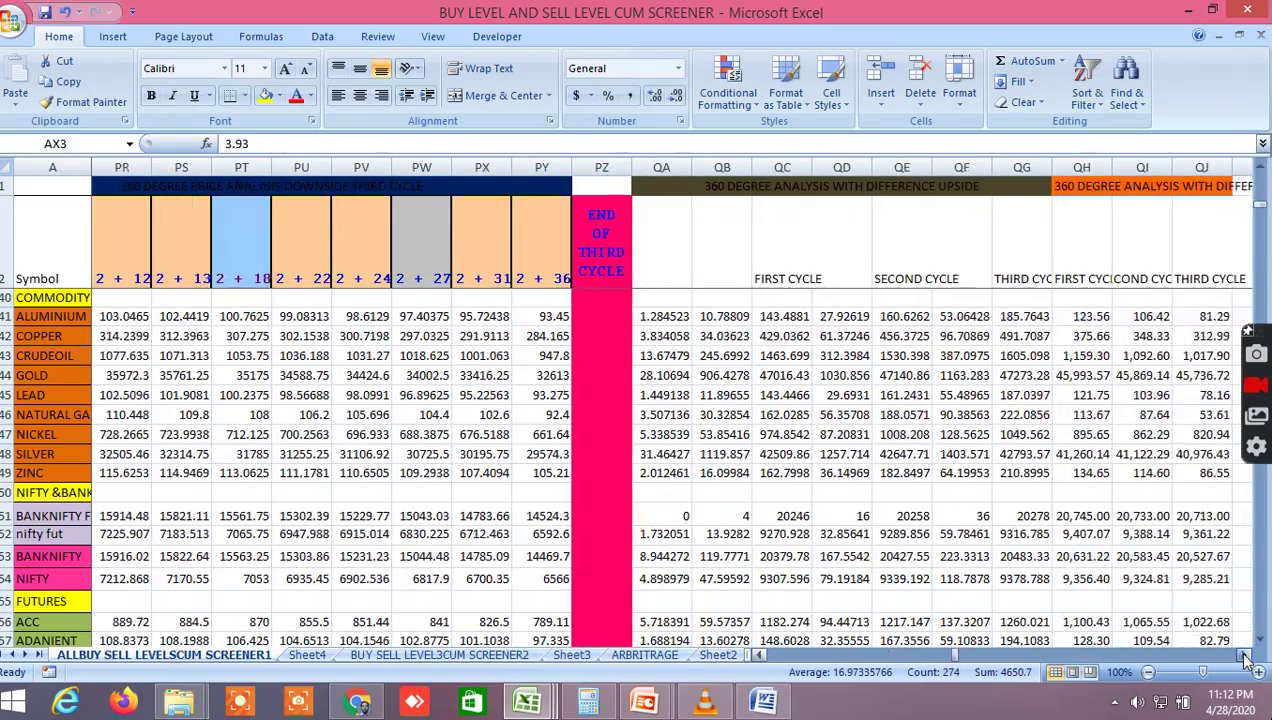
left_click(1245, 657)
Step: Look at the Murrey's mathematical level calculation for the NIFTY and BANKNIFTY rows
left_click_drag(955, 658, 896, 668)
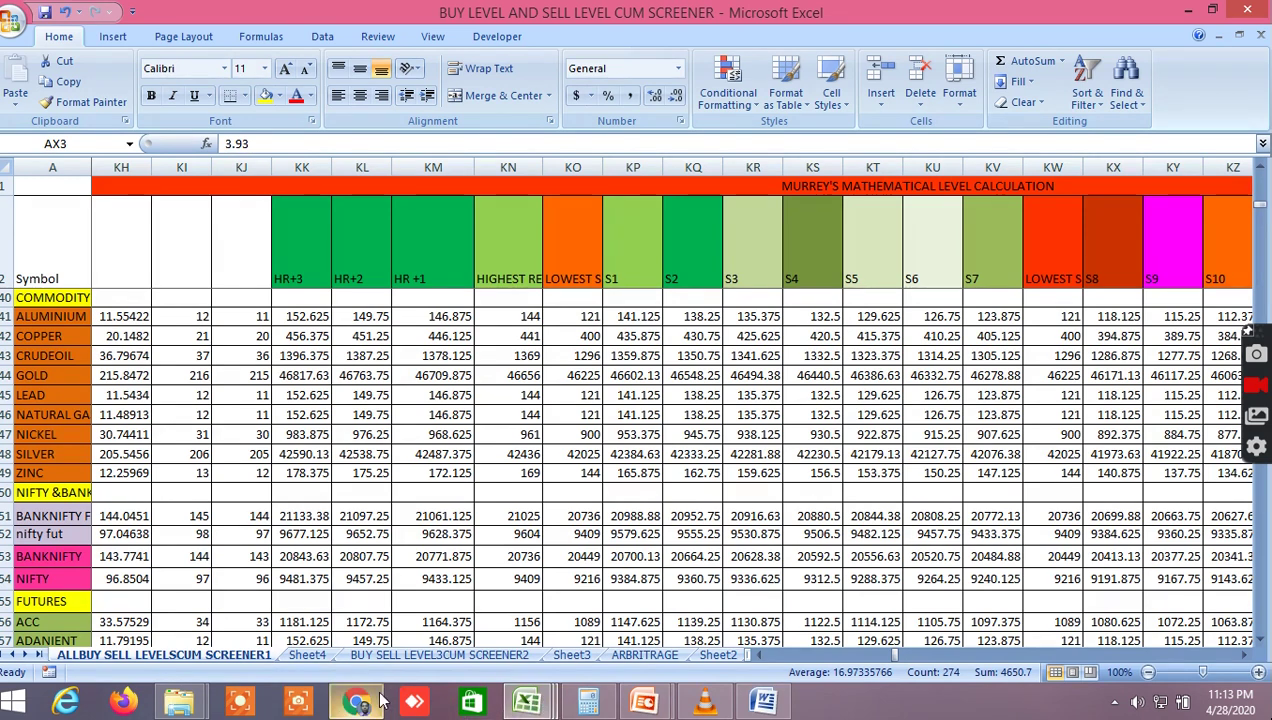
mouse_move(527, 705)
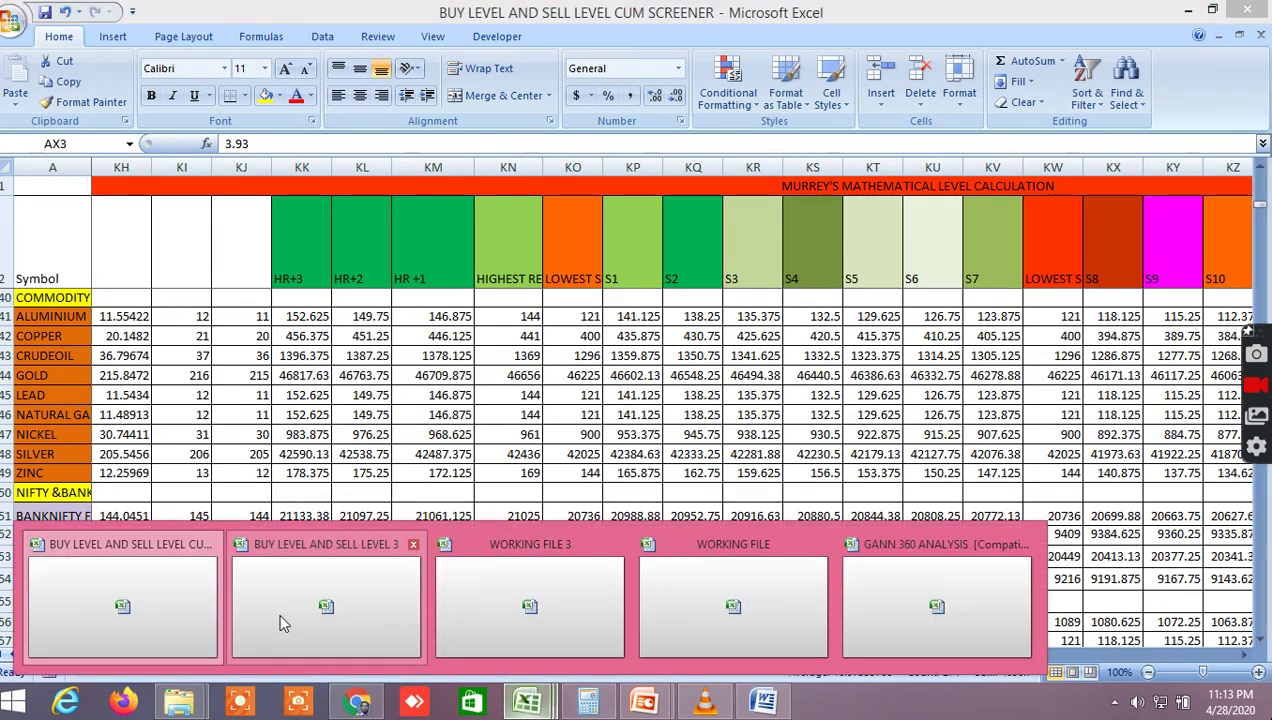
left_click(174, 618)
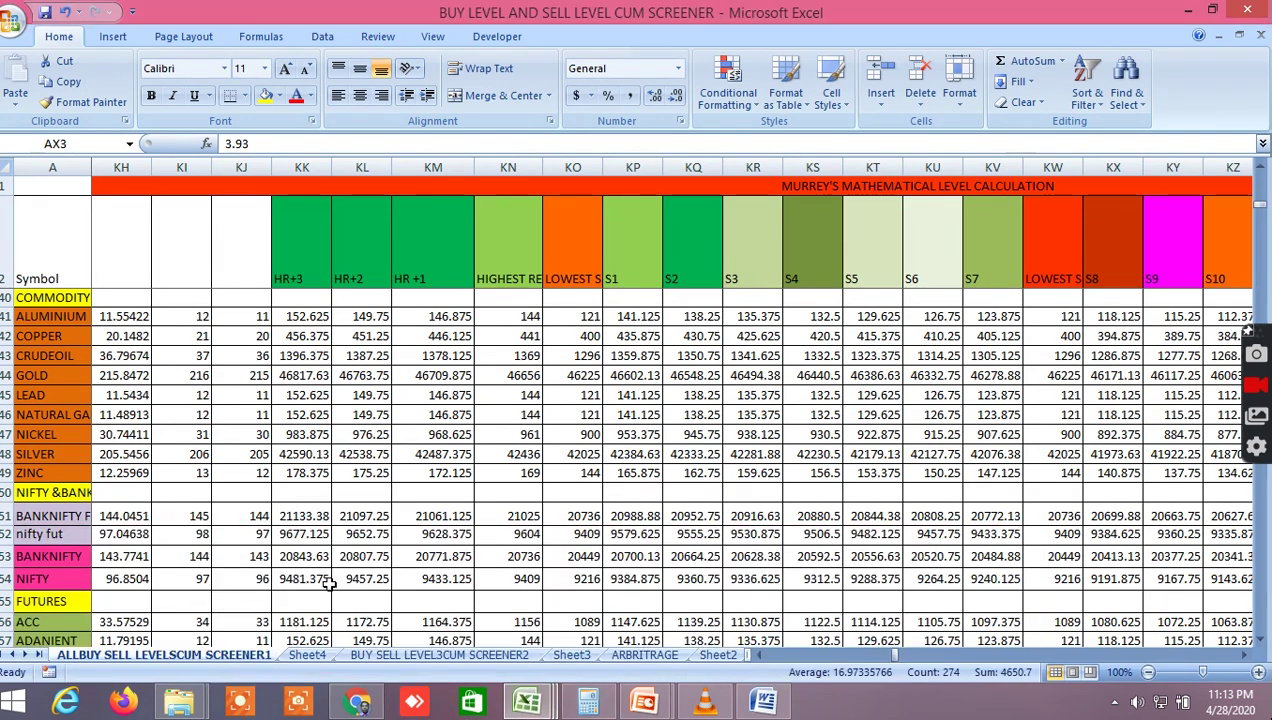
Step: Open the BANKNIFTY TradingView chart in Chrome and switch back to the BUY LEVEL AND SELL LEVEL CUM SCREENER workbook in Excel
left_click(357, 702)
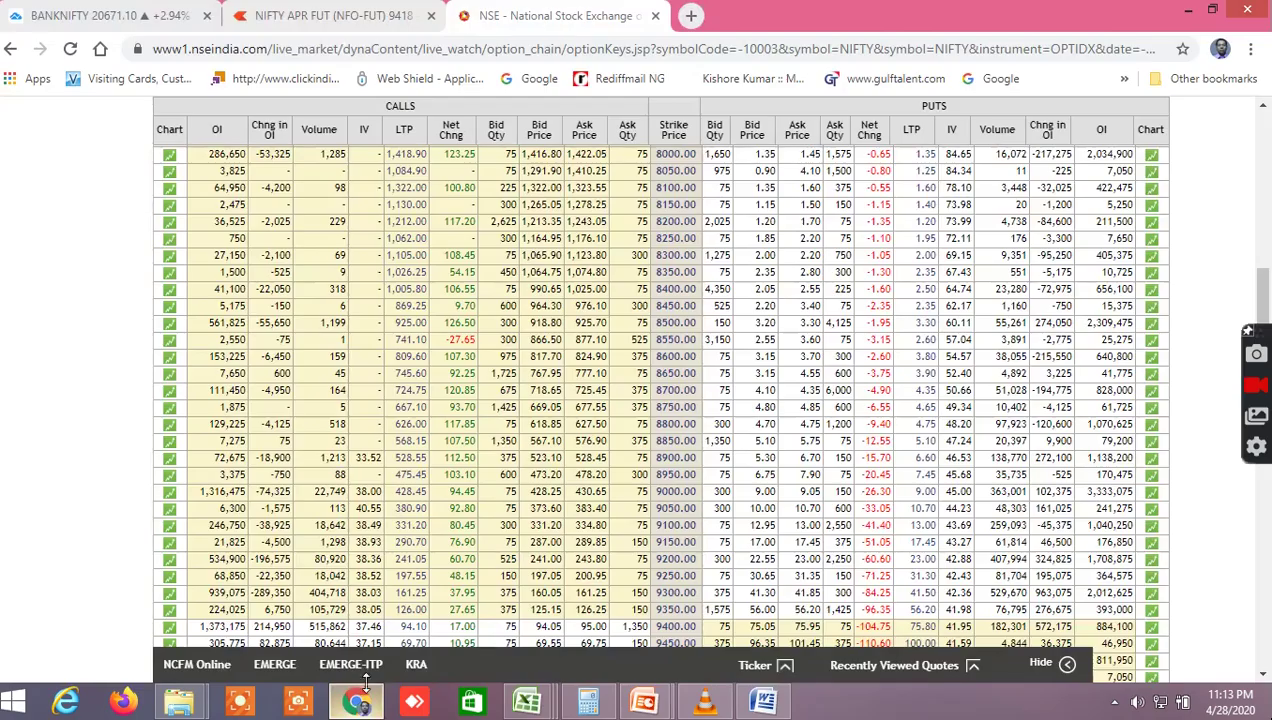
left_click(115, 17)
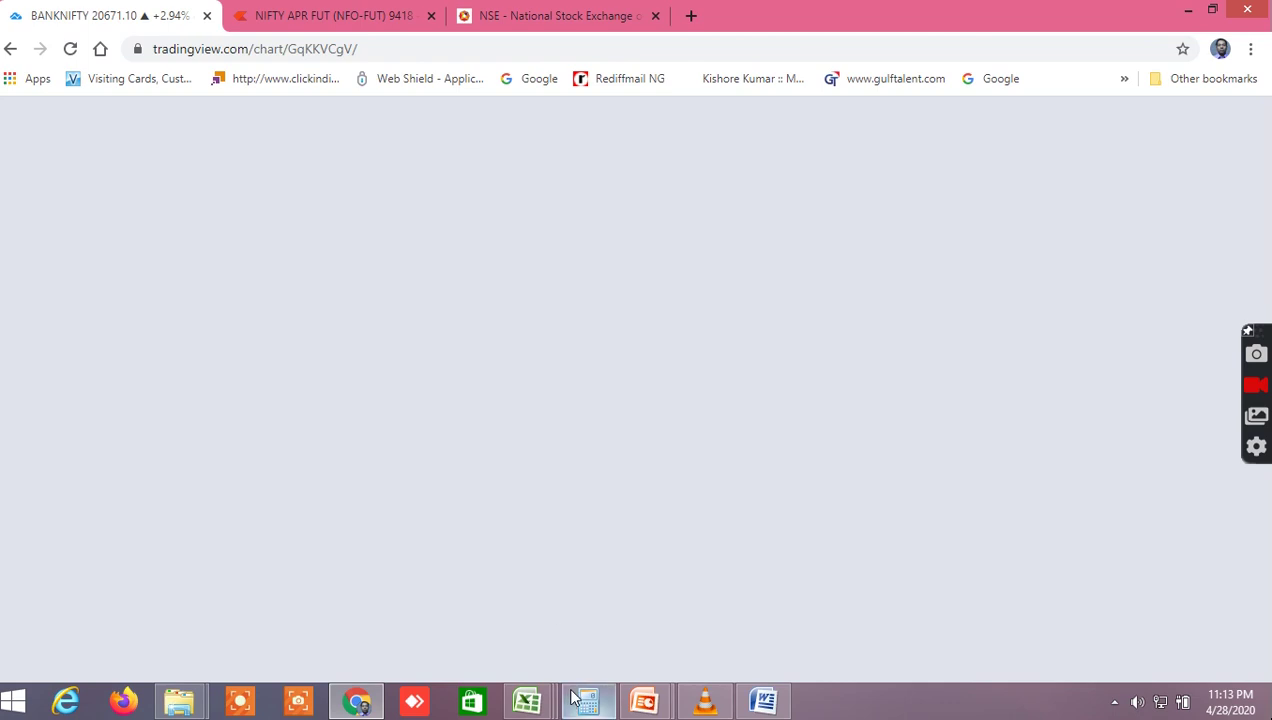
mouse_move(525, 697)
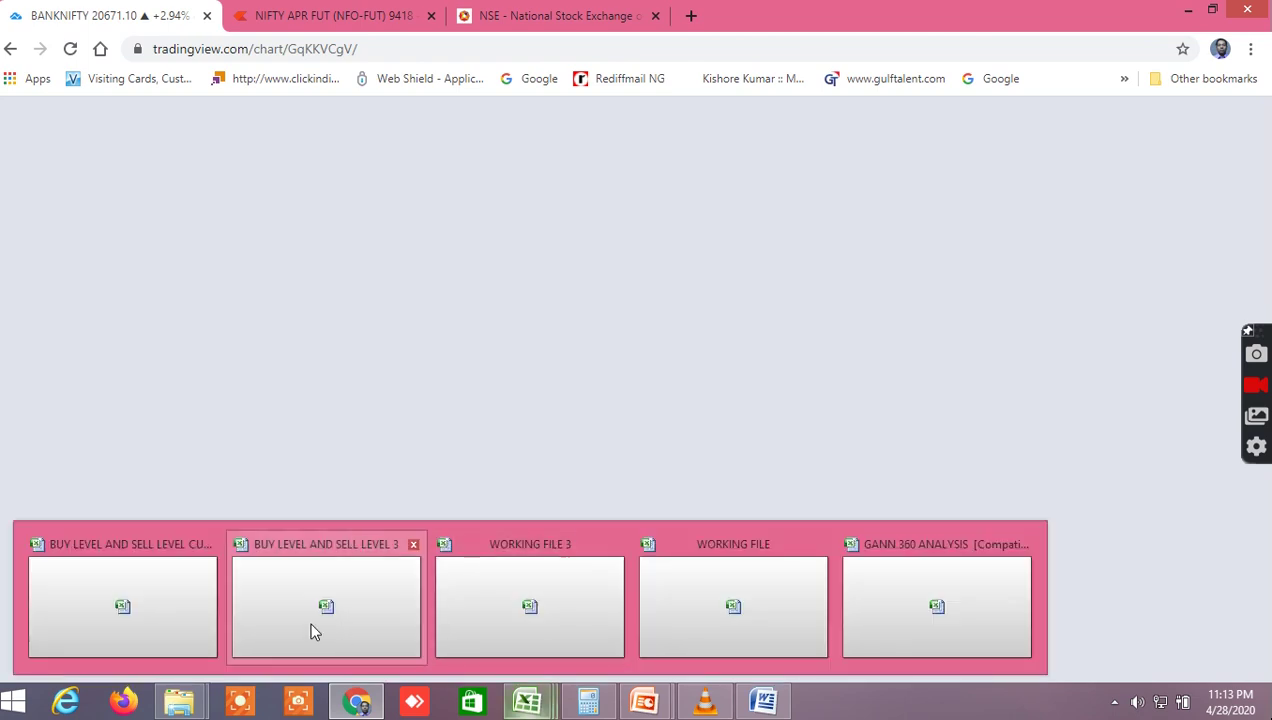
left_click(149, 605)
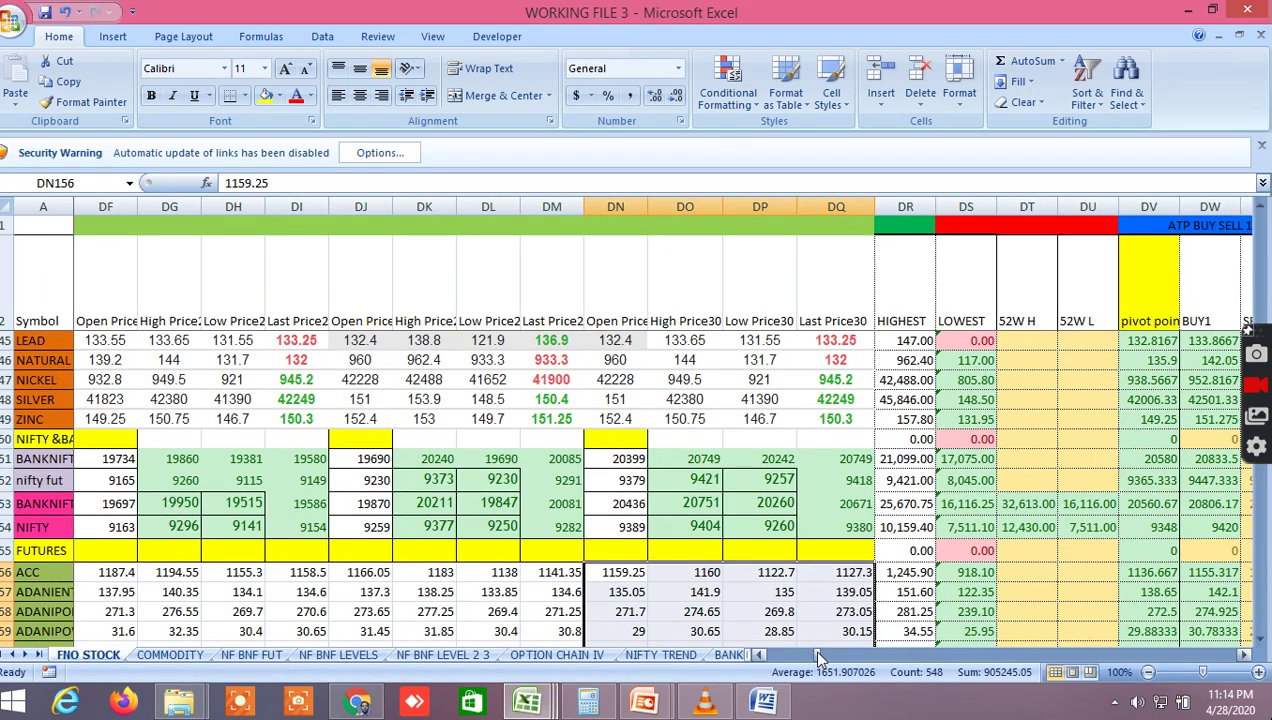
Step: Examine the Fibonacci true-range levels, Gann angles and final target columns in the FNO STOCK sheet of WORKING FILE 3
left_click_drag(817, 652, 1038, 688)
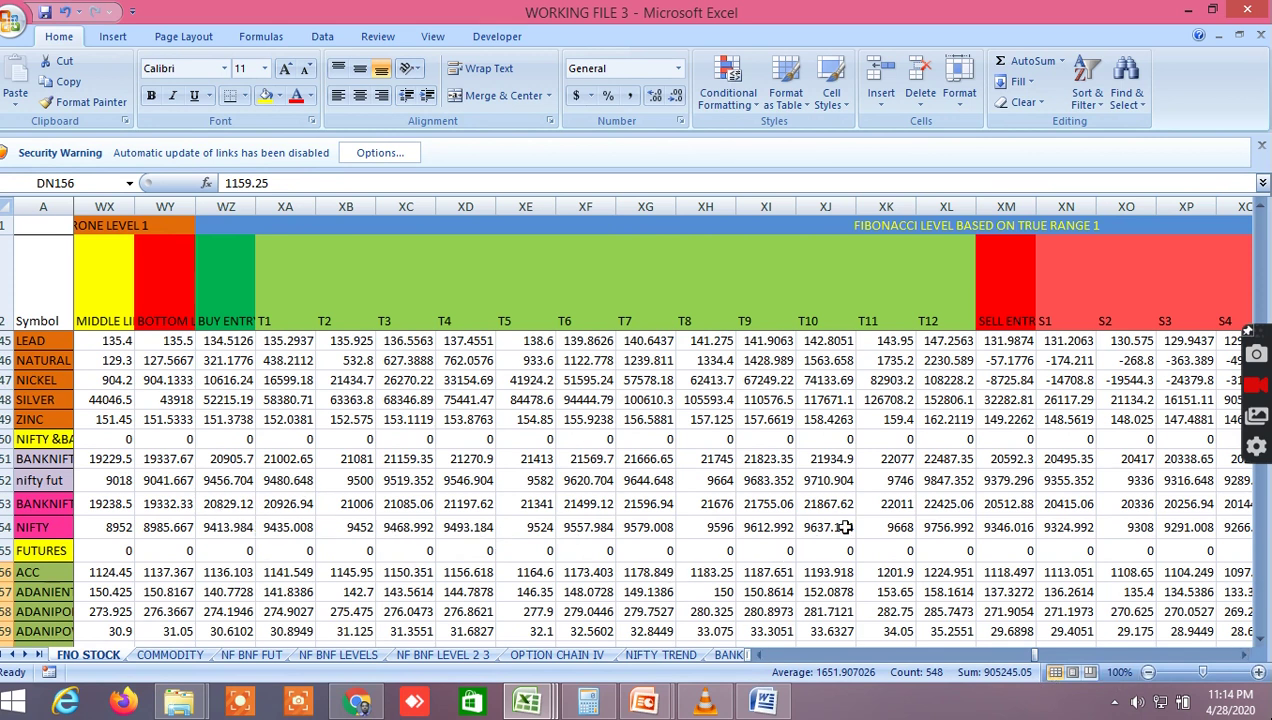
left_click(1245, 656)
left_click_drag(1245, 656, 1245, 656)
left_click(1244, 657)
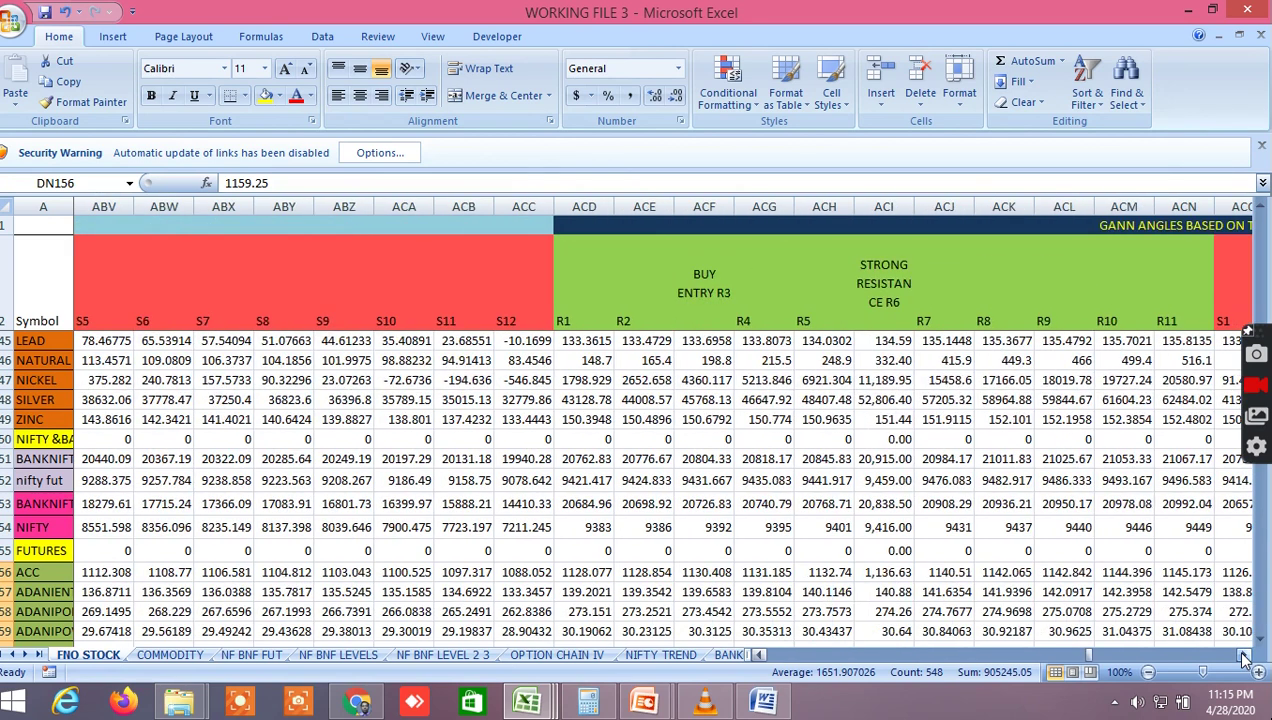
left_click_drag(1244, 657, 1244, 659)
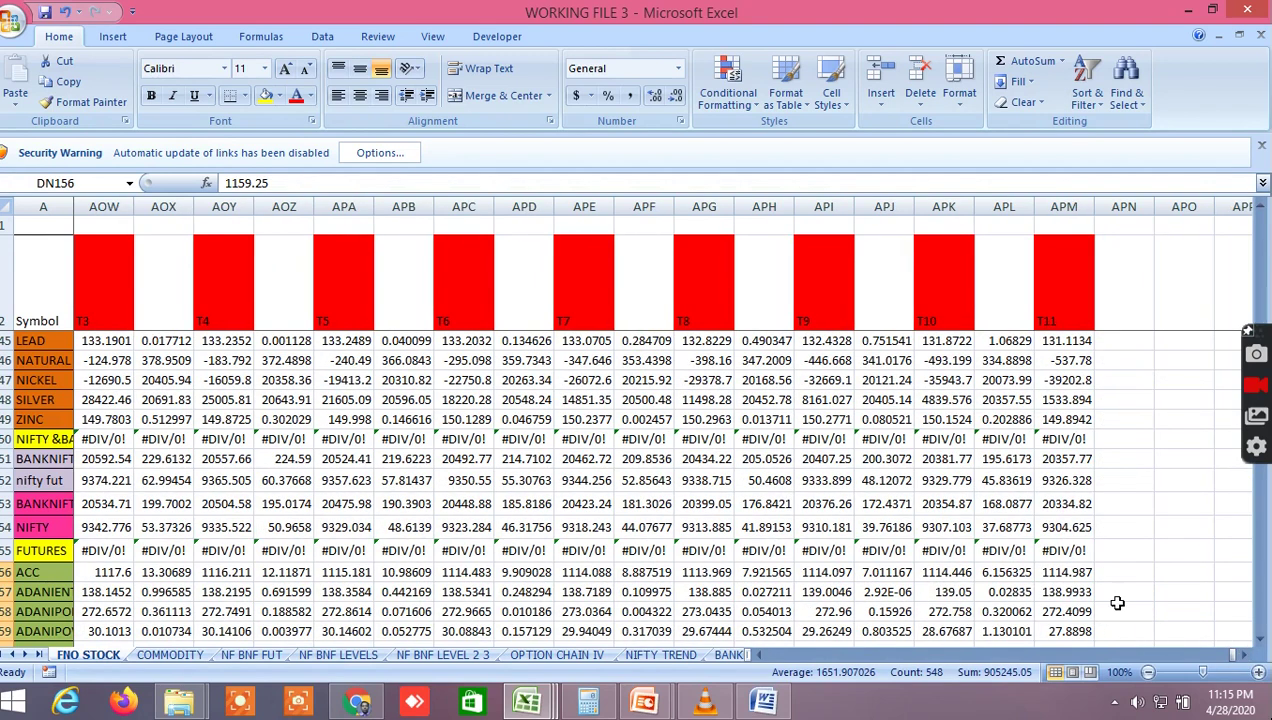